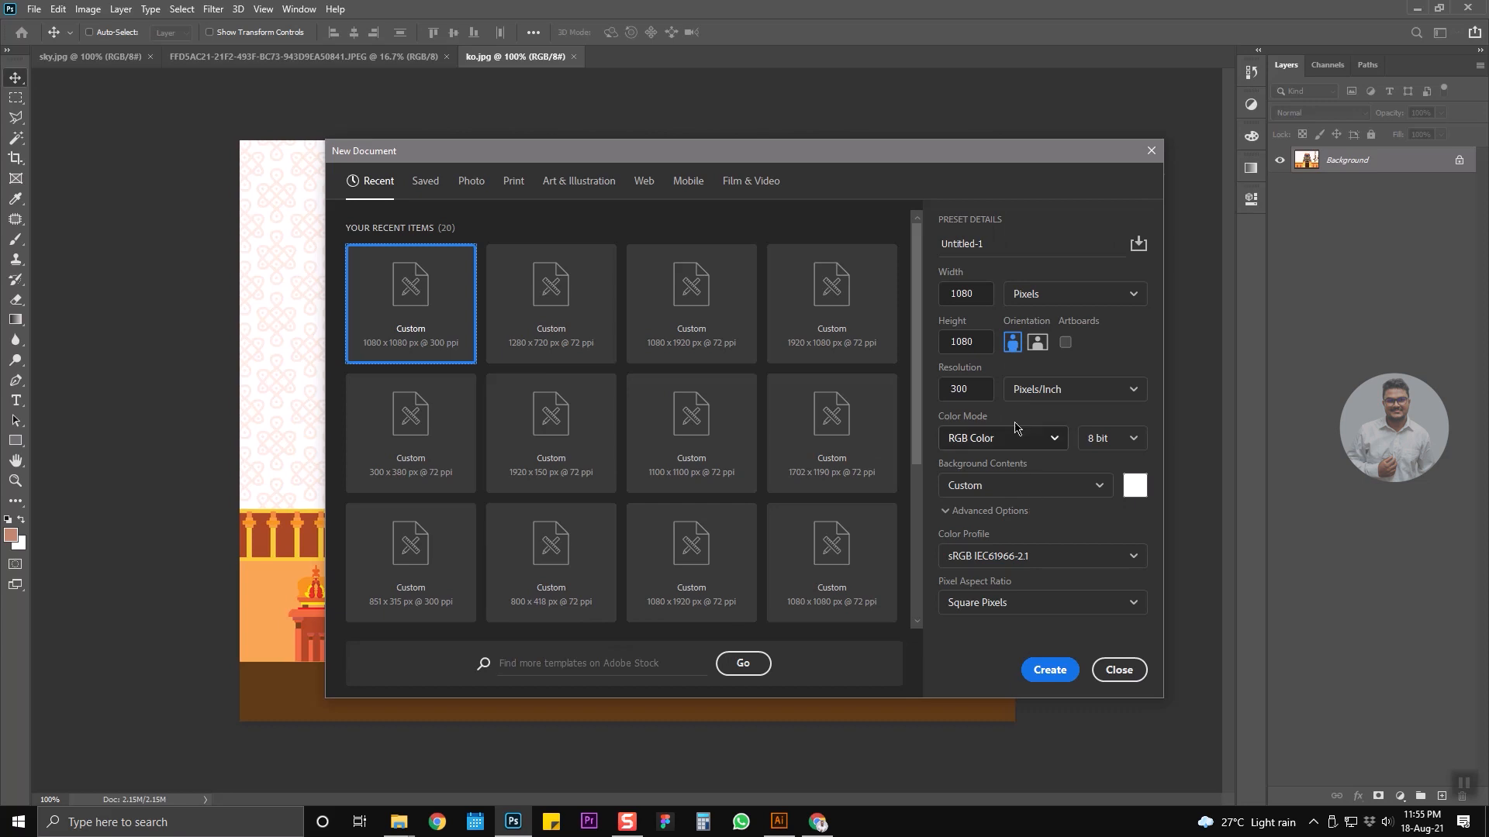
Create a 1080 × 1080 px RGB document named "Caricature Portrait" with a resolution of 72 pixels/inch.
{"action": "left_click", "coordinate": [990, 390]}
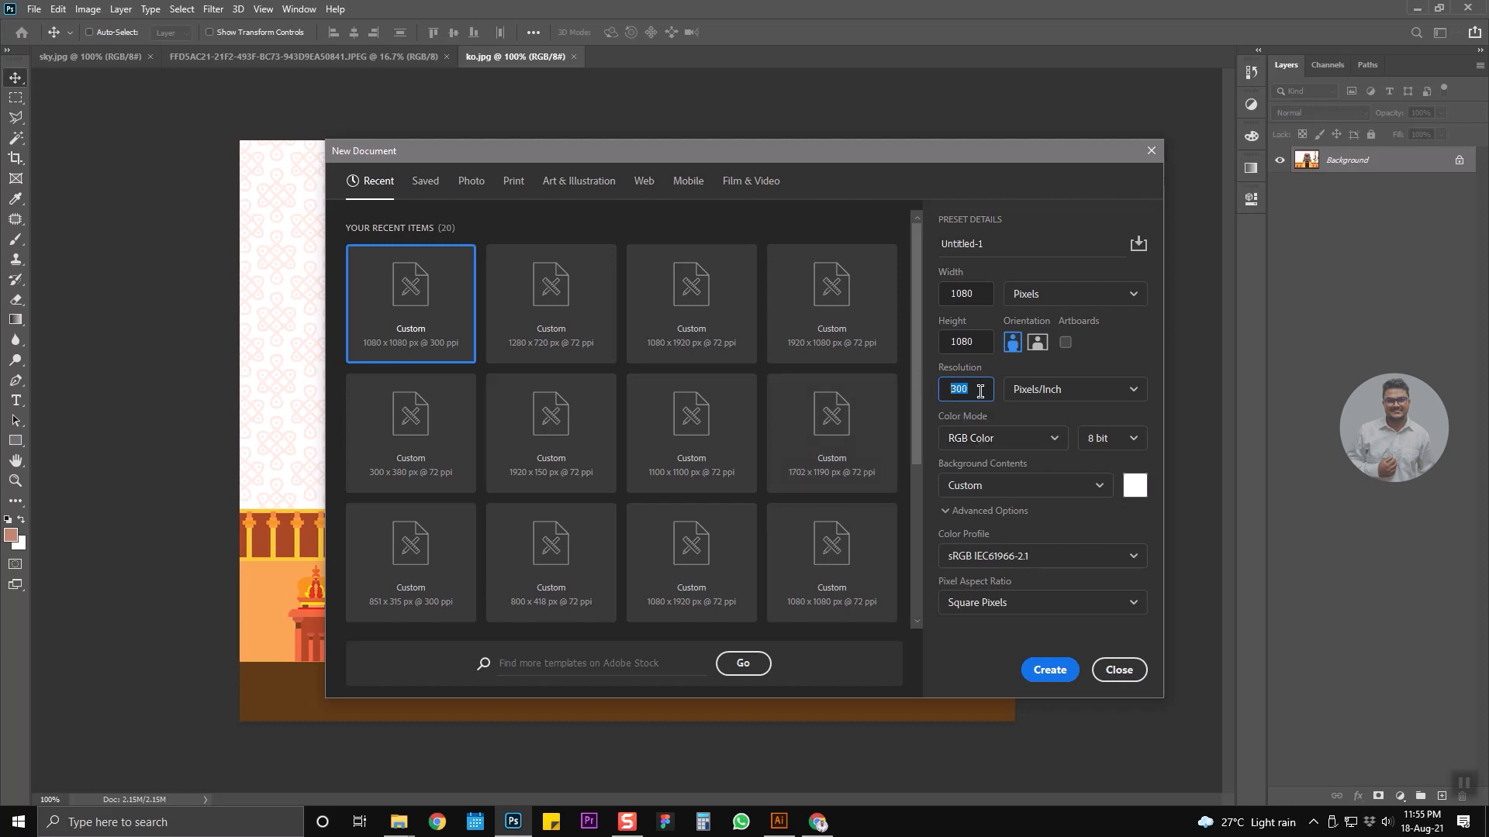
{"action": "type", "text": "72"}
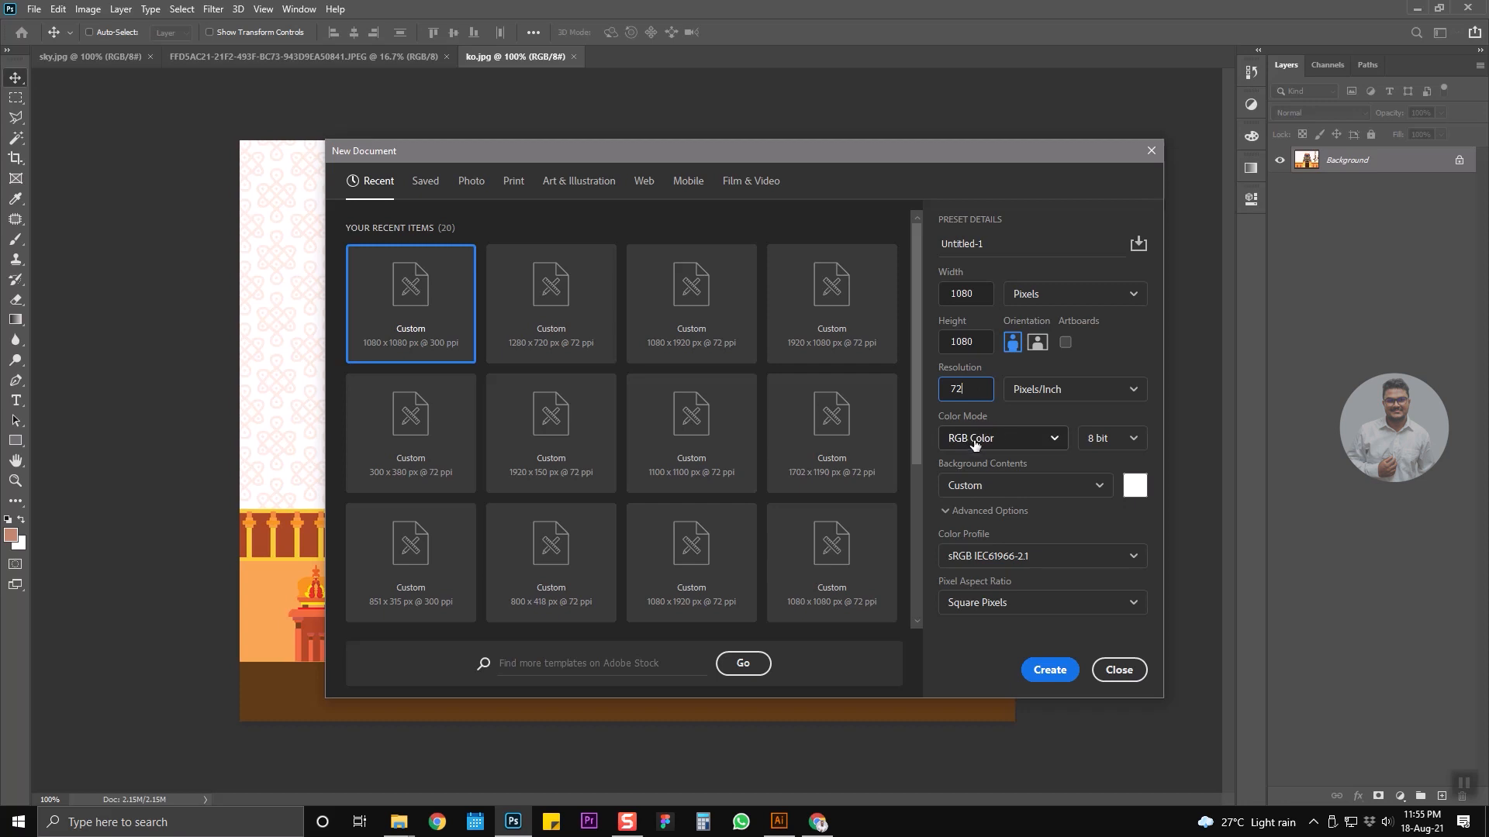
{"action": "left_click", "coordinate": [961, 252]}
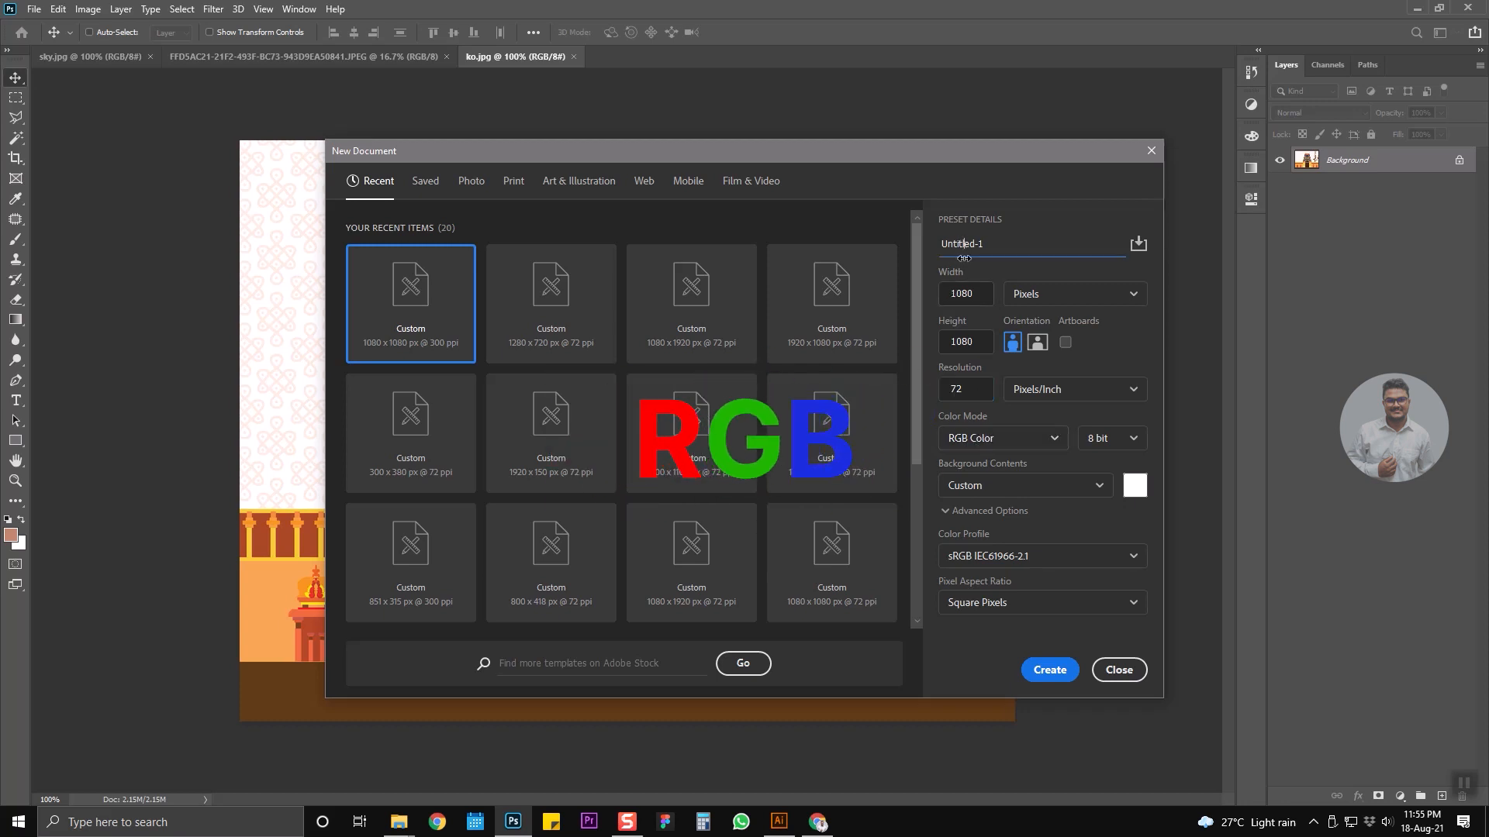
{"action": "left_click_drag", "start_coordinate": [987, 251], "coordinate": [873, 249]}
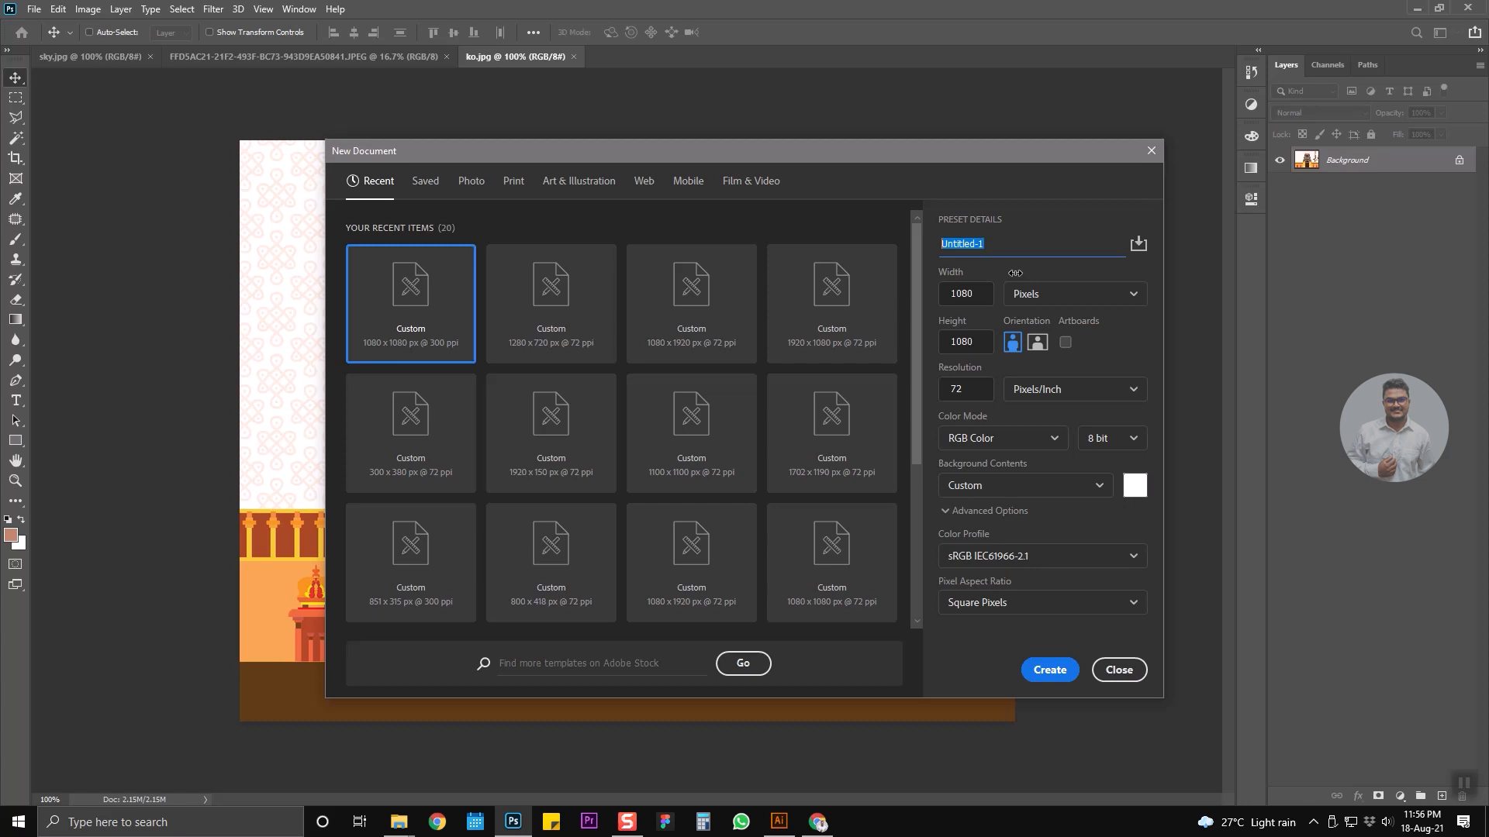
{"action": "type", "text": "d"}
{"action": "type", "text": "aricature Portrait"}
{"action": "key", "text": "Return"}
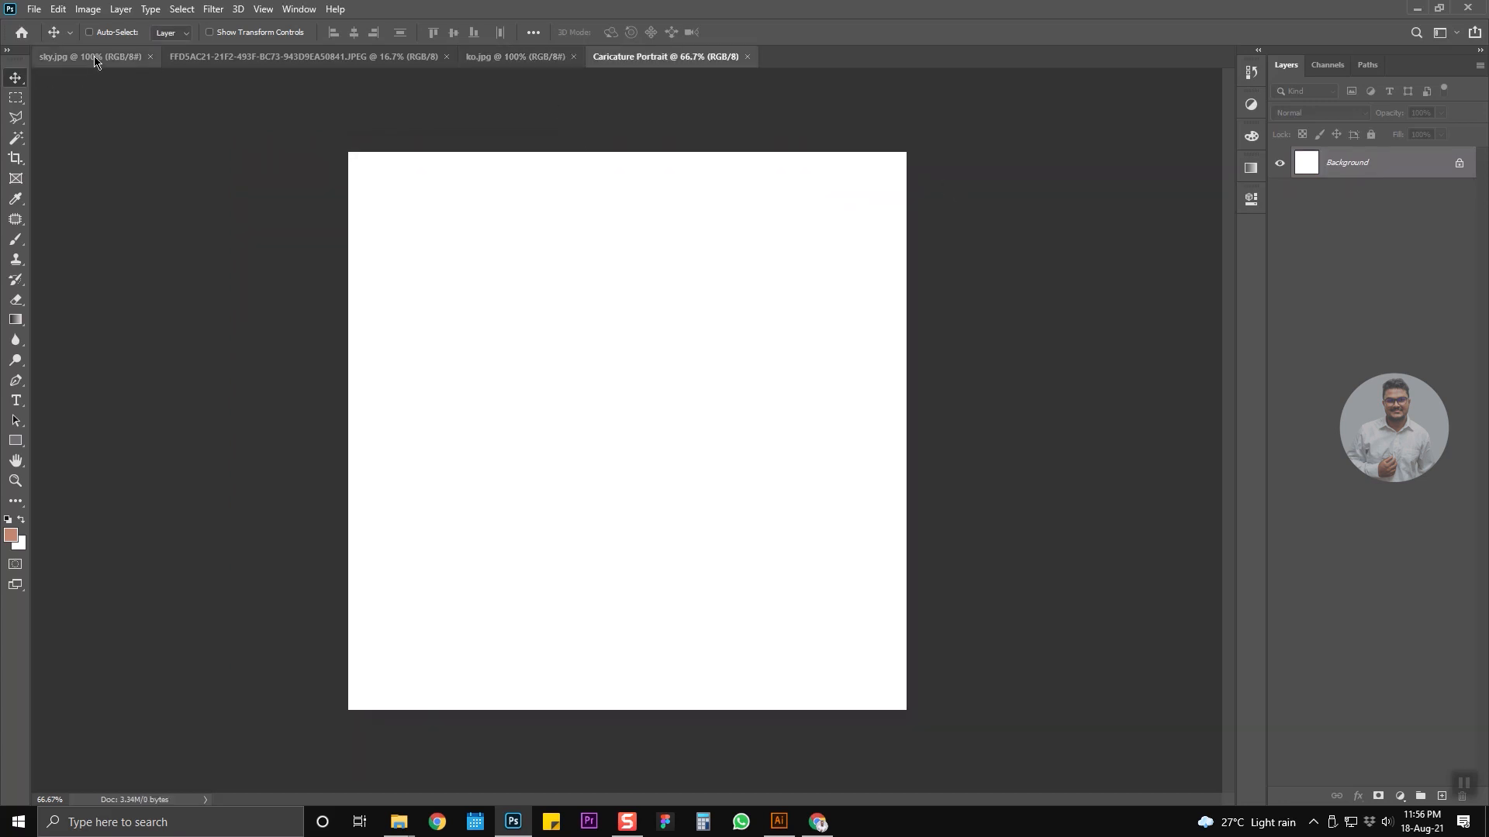
Look over the open source images: the couple caricature, the temple artwork and the sky landscape.
{"action": "left_click", "coordinate": [303, 57]}
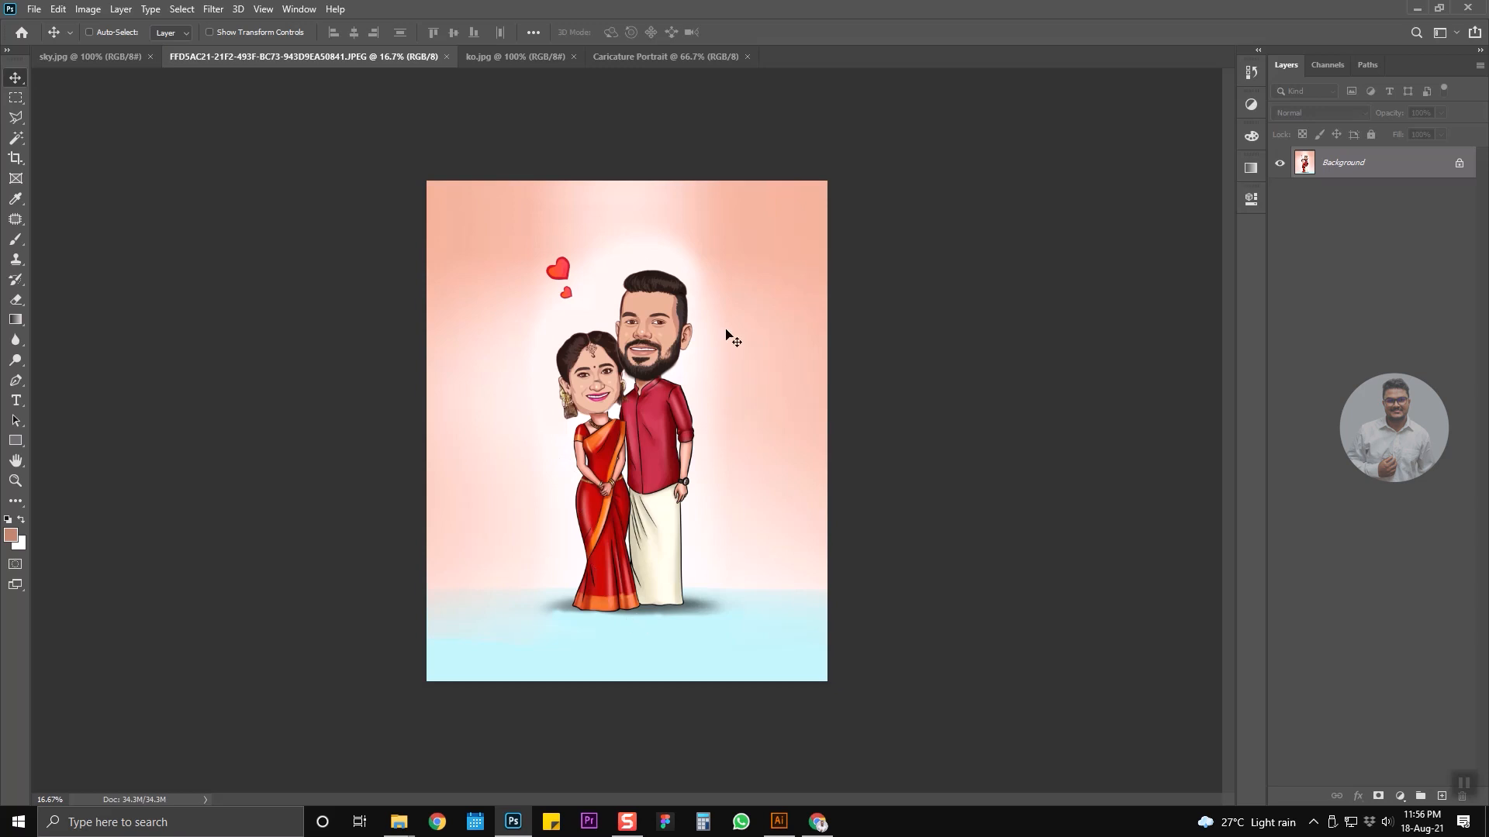
{"action": "left_click", "coordinate": [533, 62]}
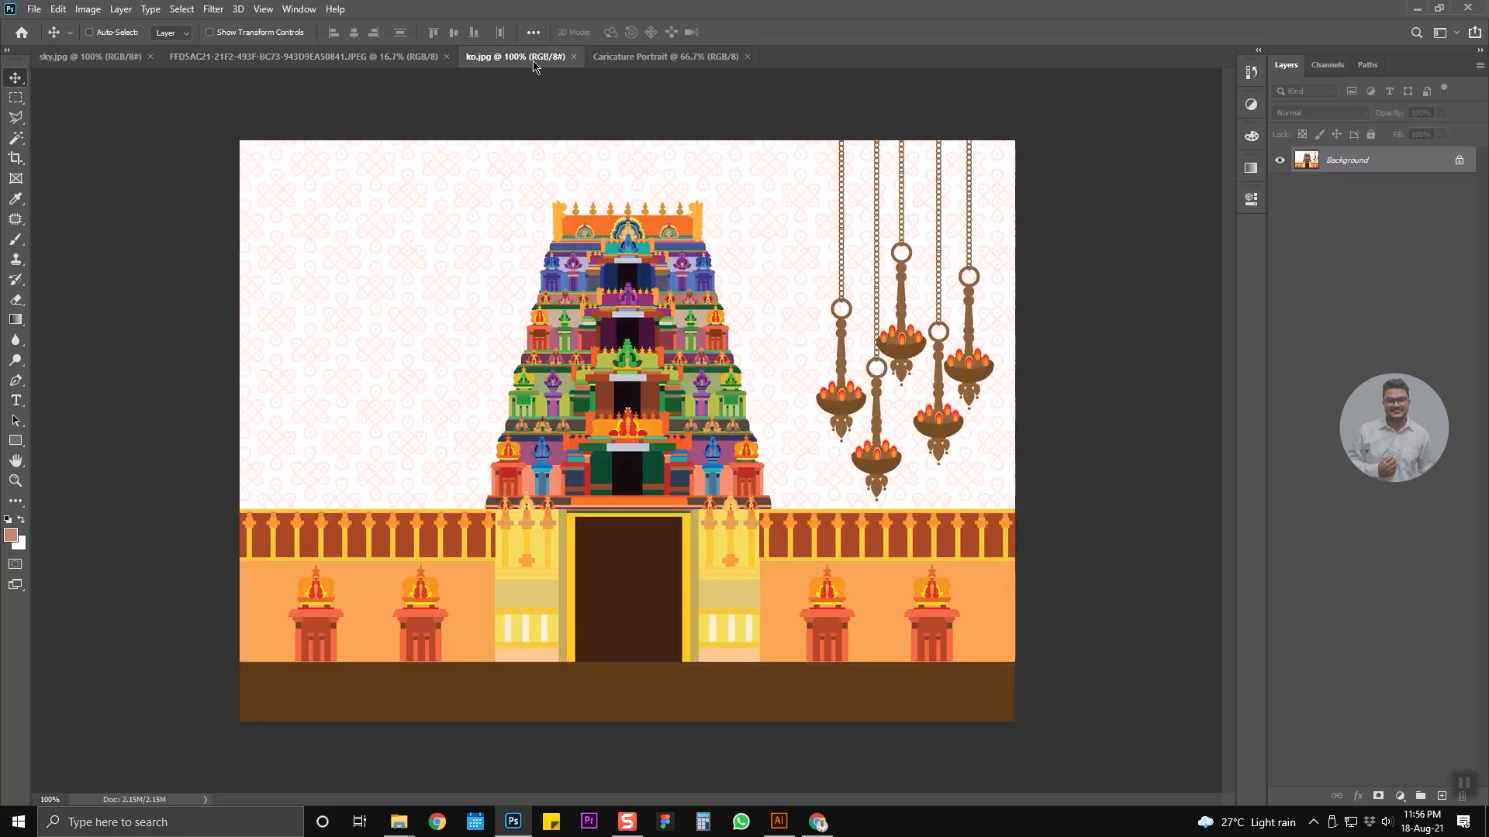
{"action": "left_click", "coordinate": [90, 56]}
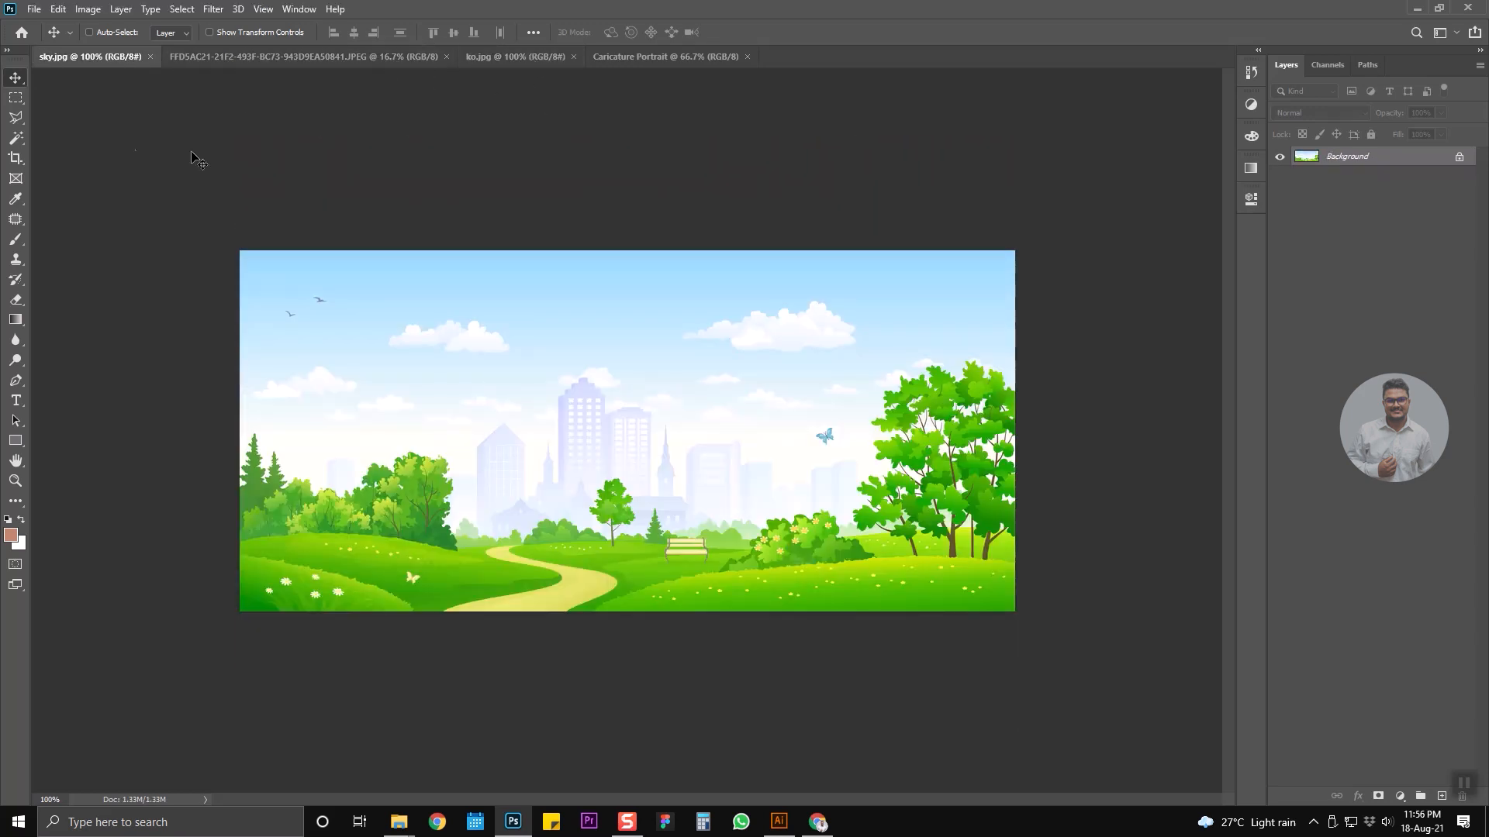
In the couple caricature image, select the couple with Select Subject and hide the background with a layer mask.
{"action": "left_click", "coordinate": [385, 57]}
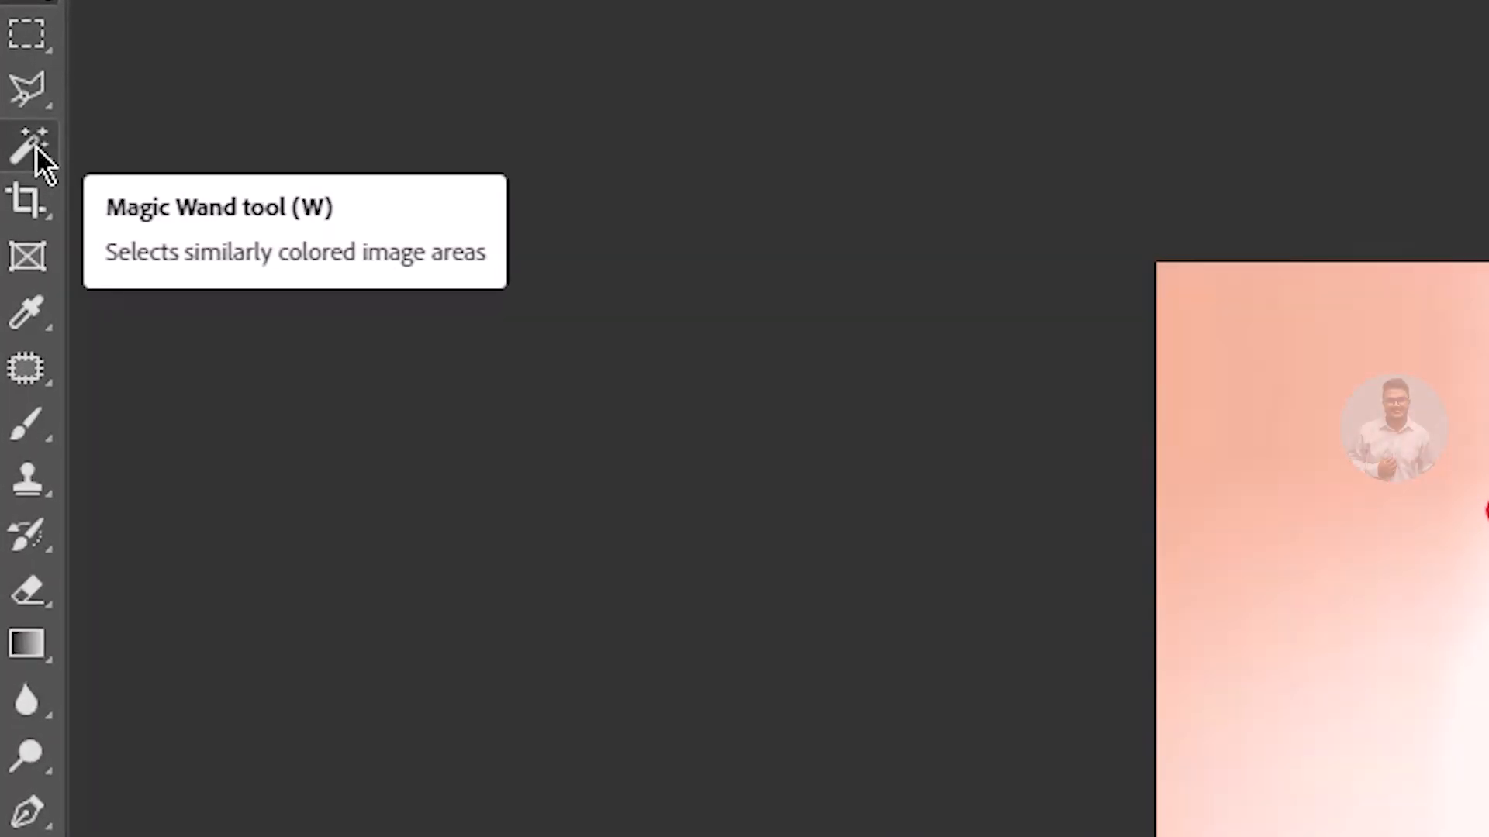
{"action": "right_click", "coordinate": [36, 147]}
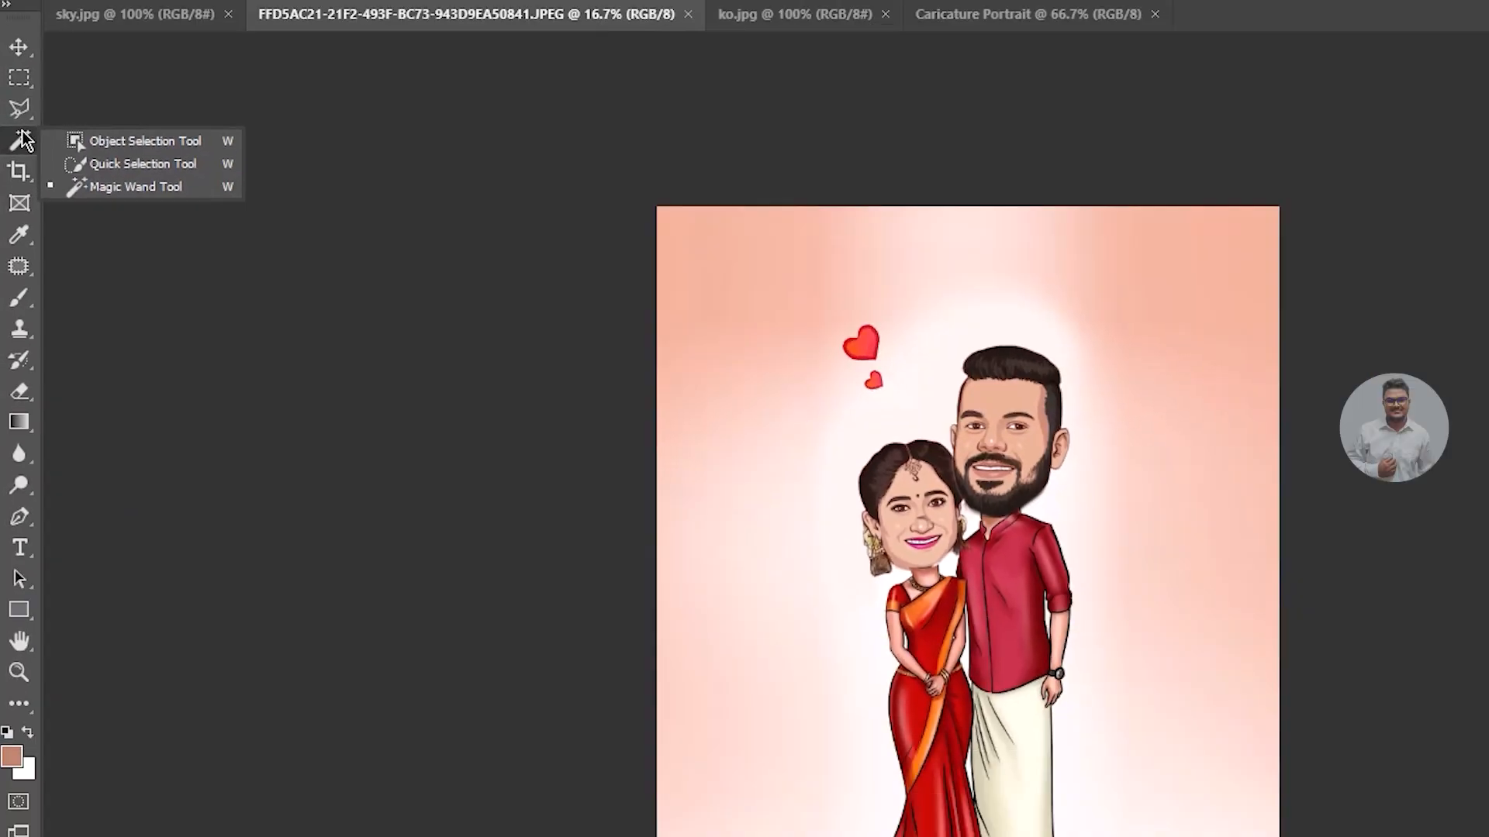
{"action": "left_click", "coordinate": [35, 144]}
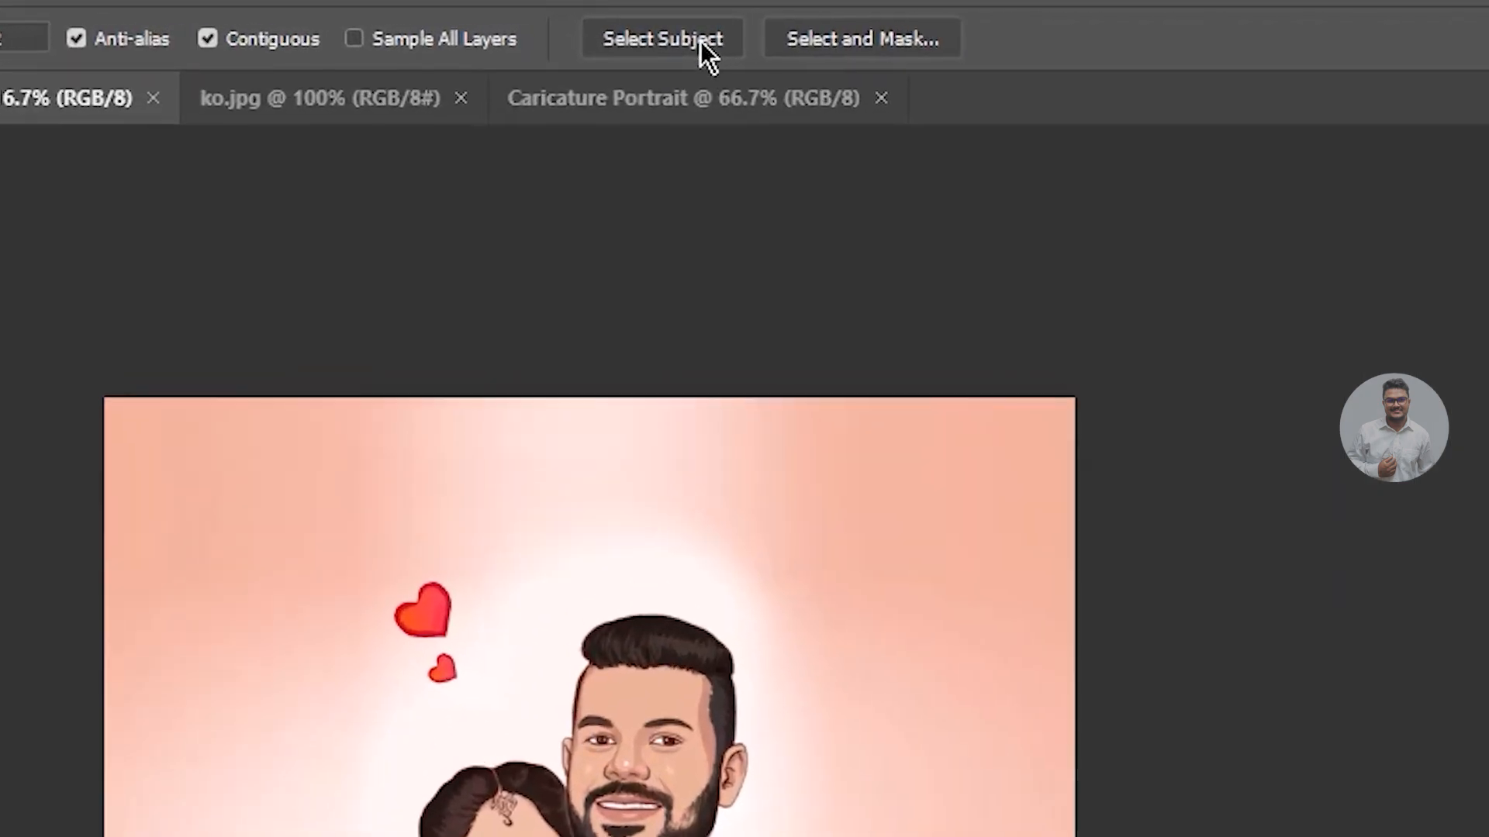
{"action": "left_click", "coordinate": [700, 40]}
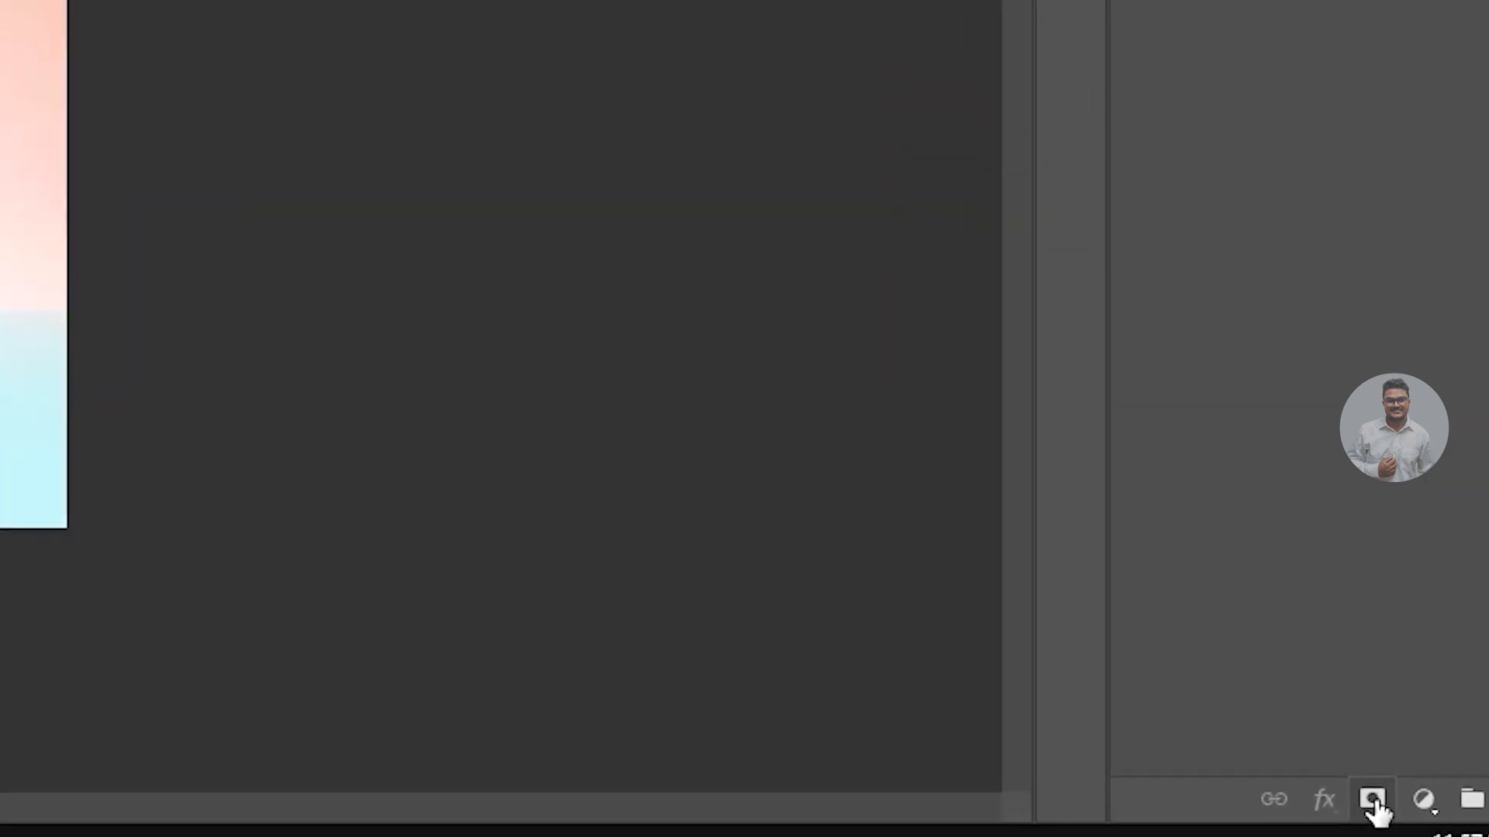
{"action": "left_click", "coordinate": [1374, 807]}
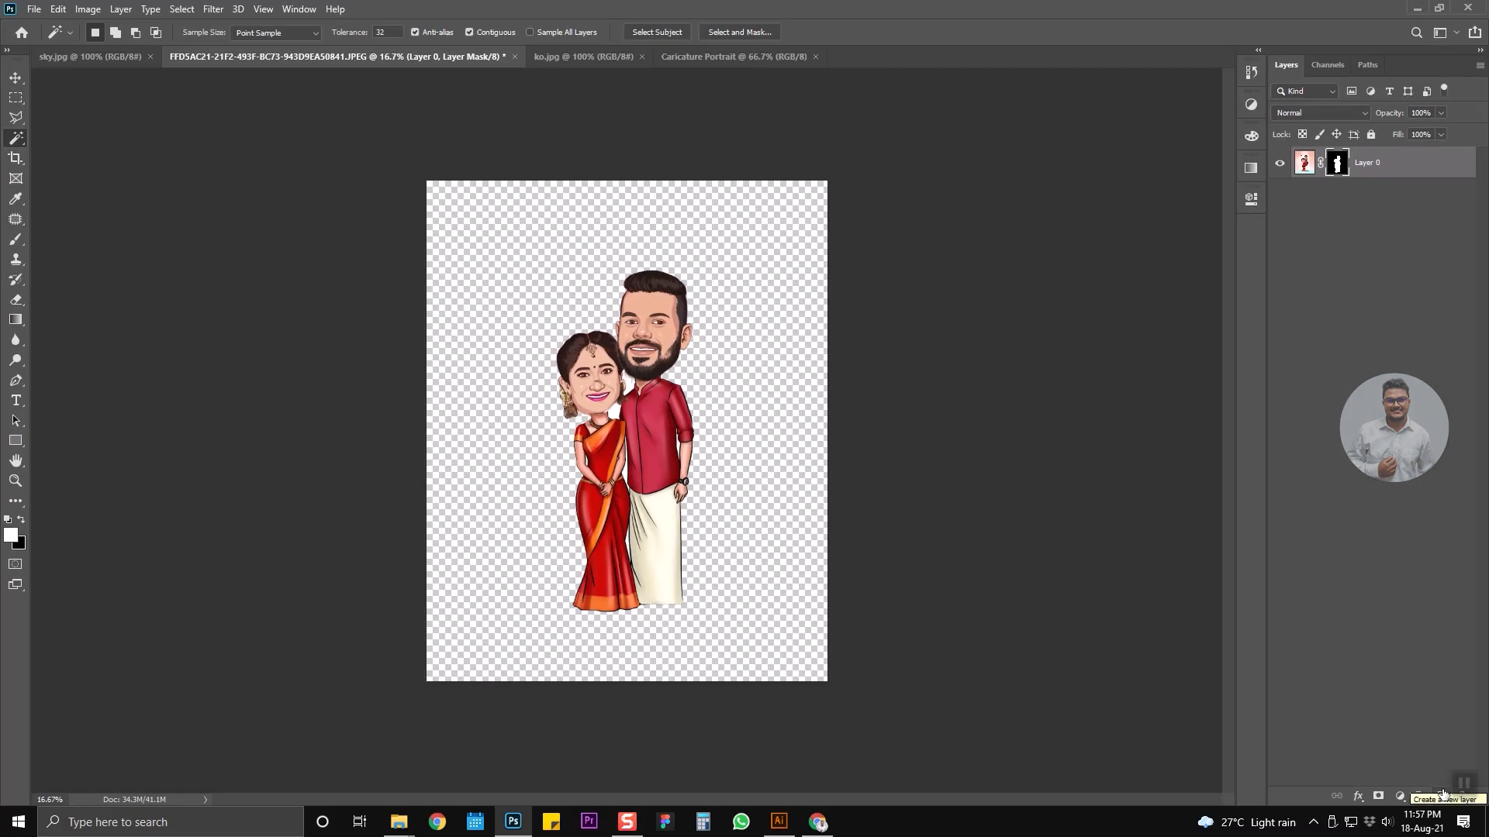
Add a new layer beneath the masked couple and fill it with the brownish-pink swatch colour.
{"action": "left_click", "coordinate": [1442, 795]}
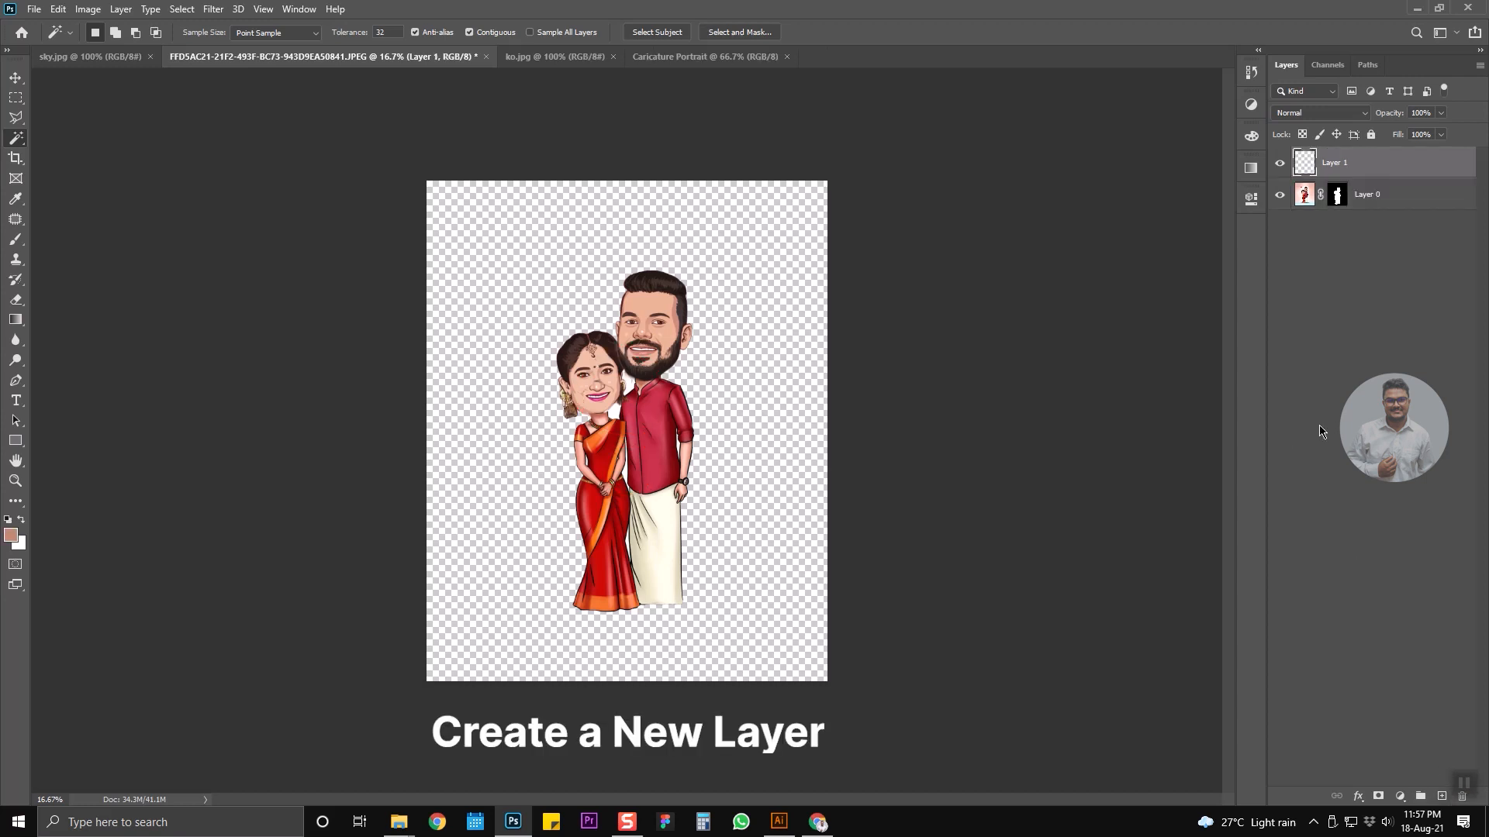
{"action": "key", "text": "ctrl+bracketleft"}
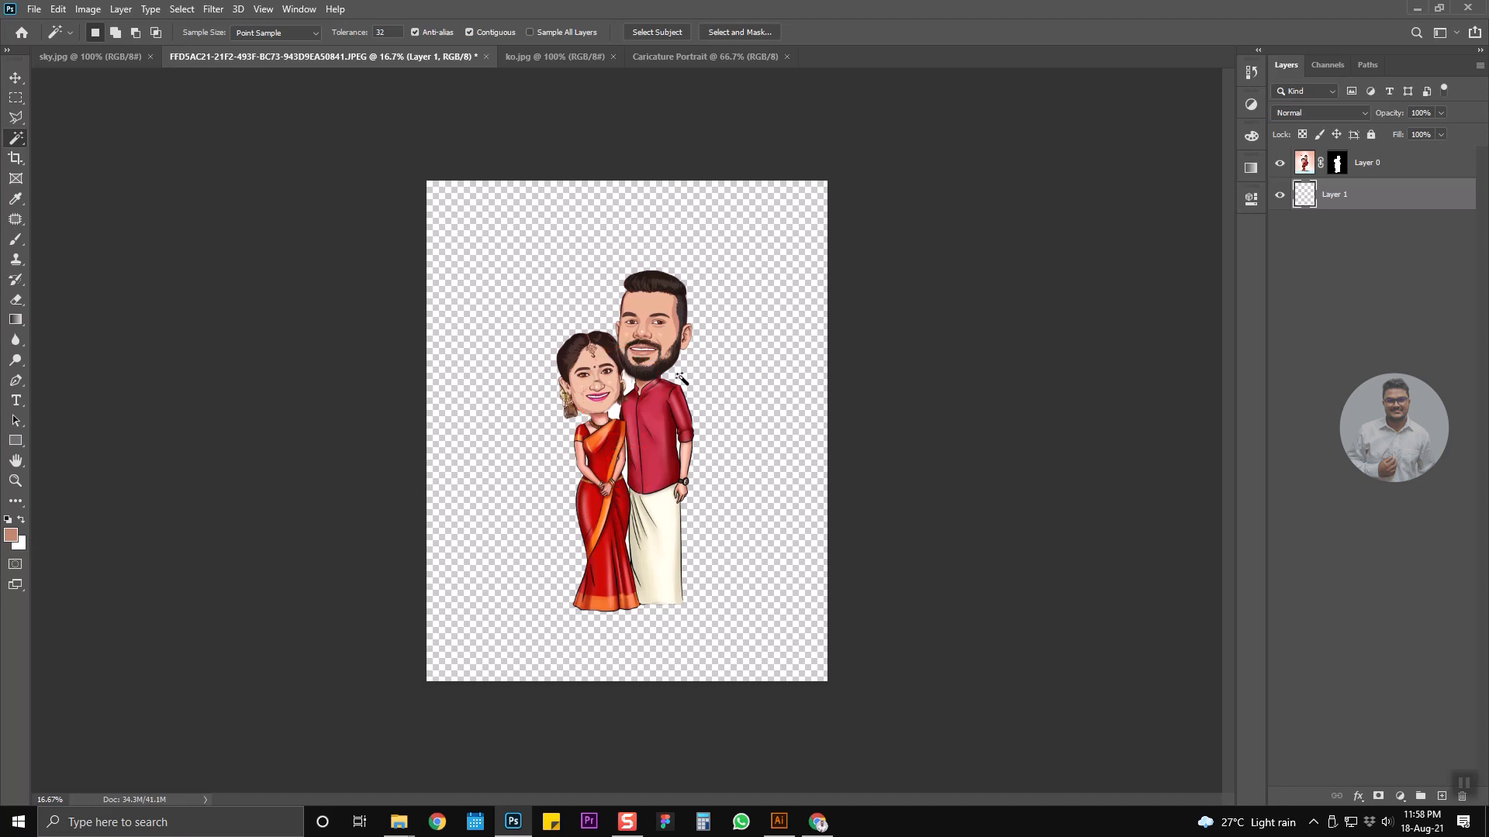
{"action": "key", "text": "x"}
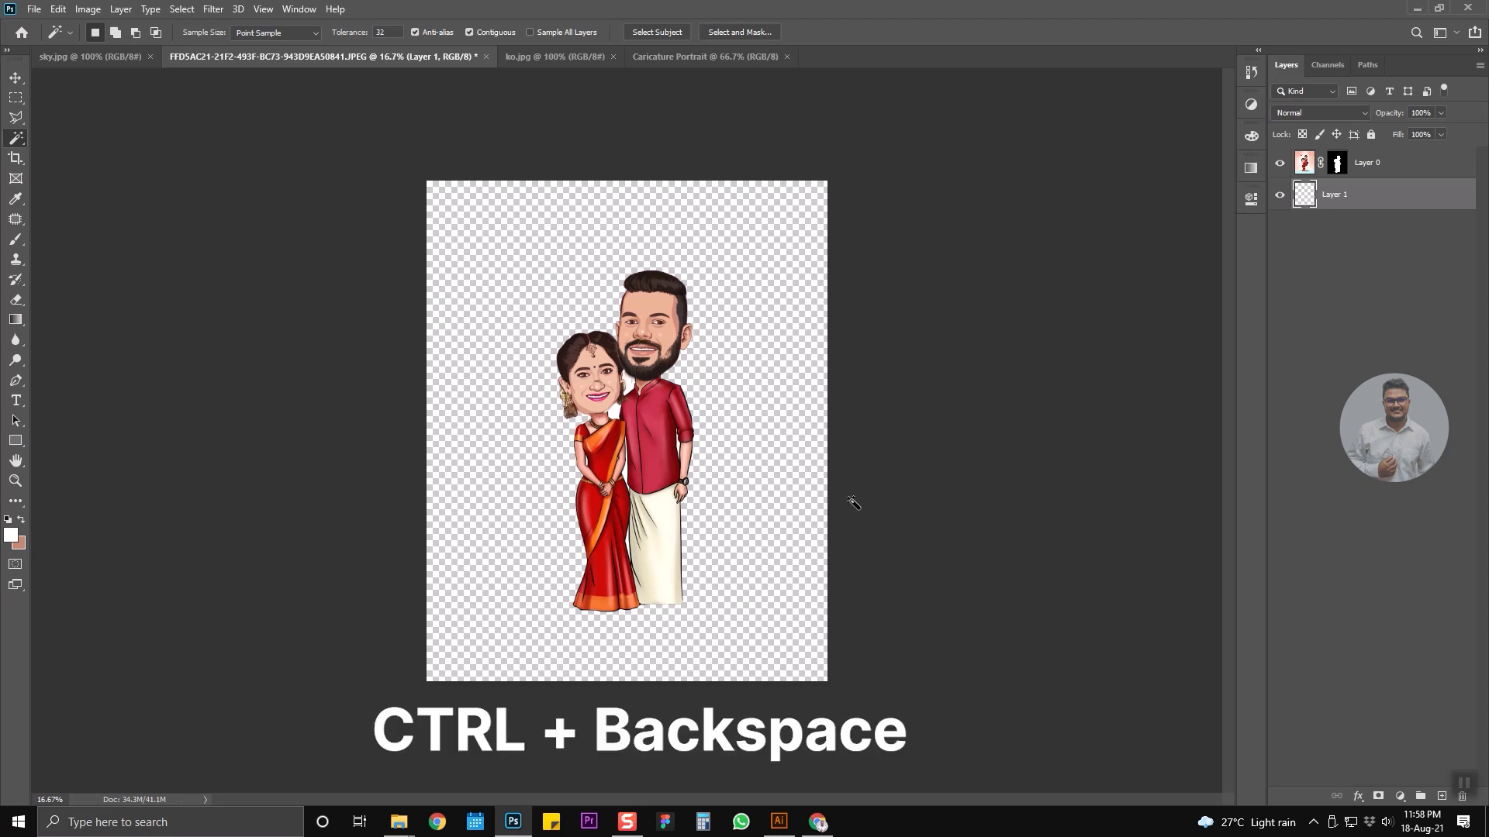
{"action": "key", "text": "ctrl+BackSpace"}
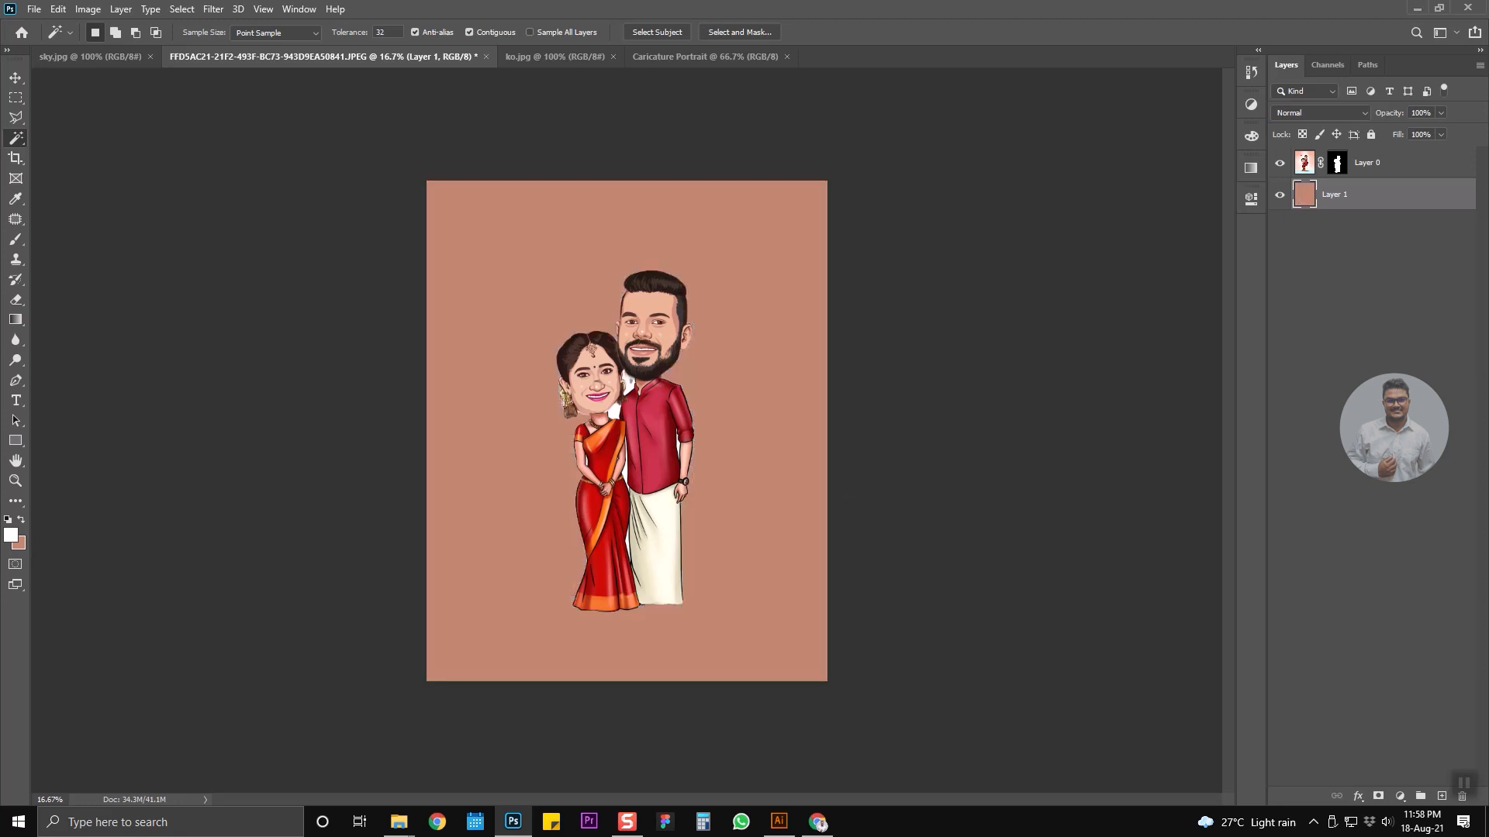
On the couple's layer mask, select the leftover white gaps between the bodies and beside the man's arm with Magic Wand and fill them black.
{"action": "scroll", "coordinate": [605, 392], "scroll_direction": "up", "scroll_amount": 5}
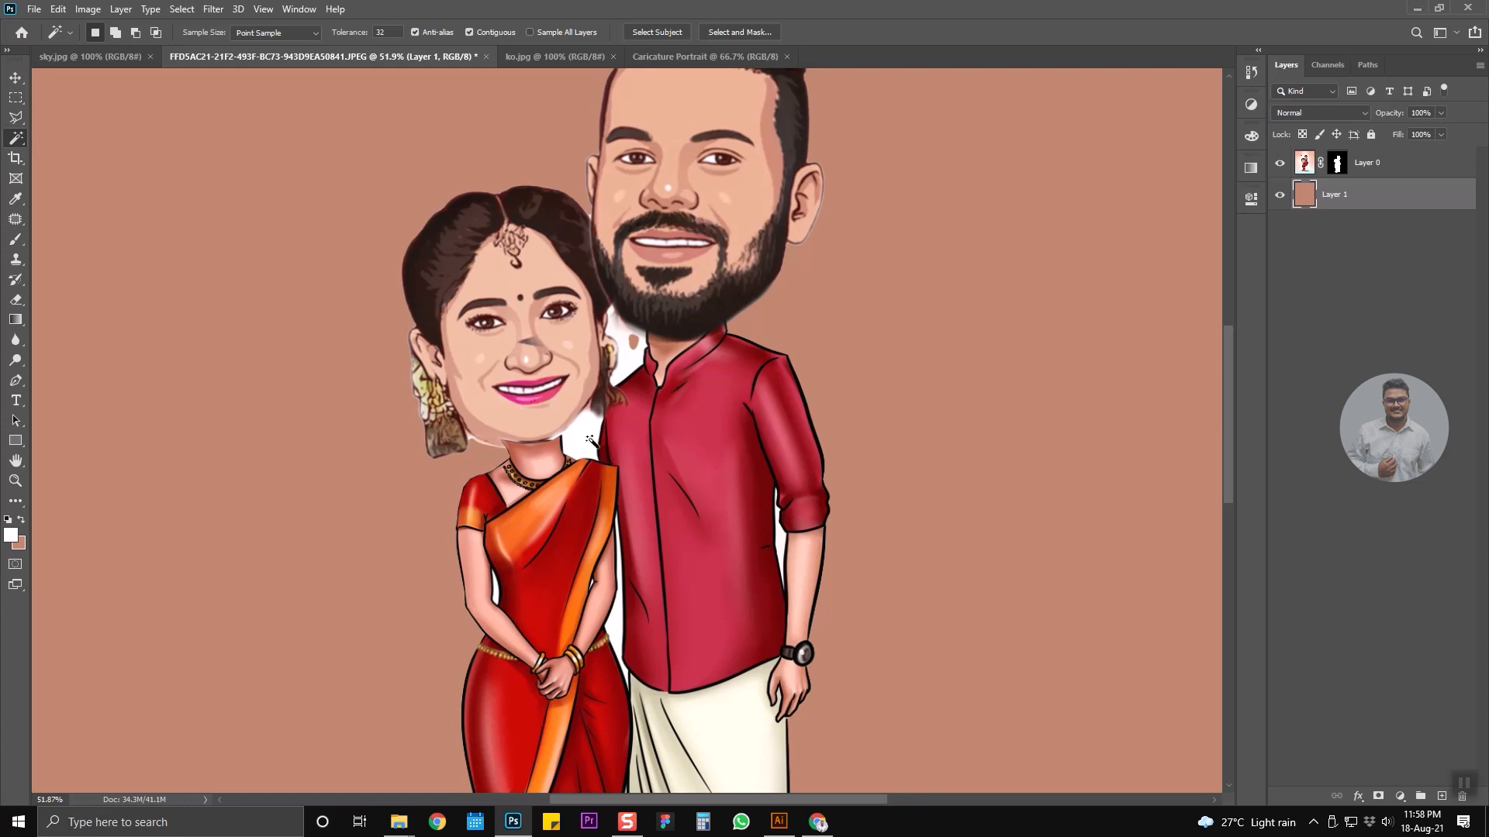
{"action": "left_click", "coordinate": [1347, 168]}
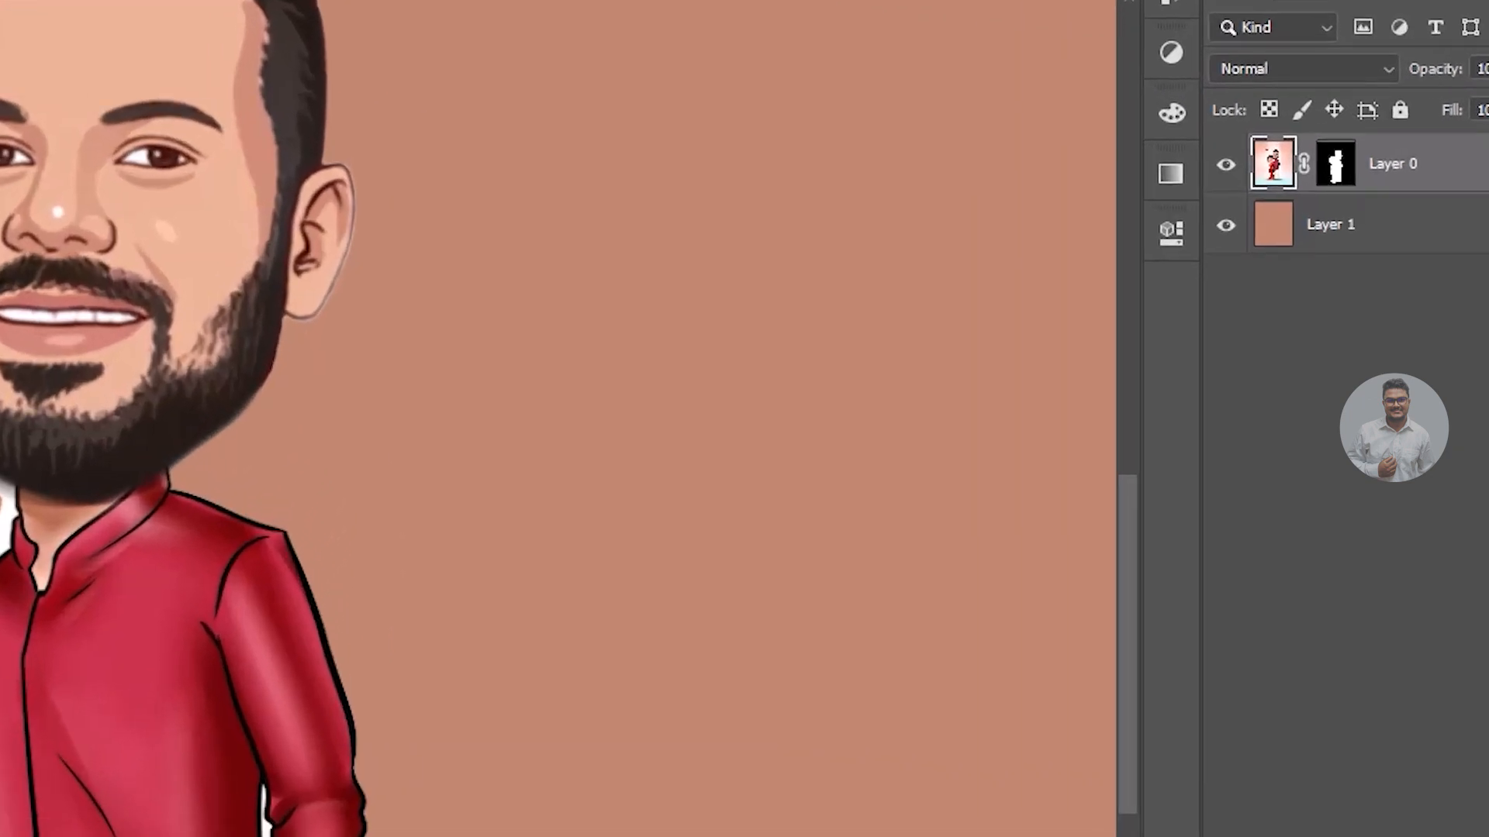
{"action": "left_click", "coordinate": [1335, 163]}
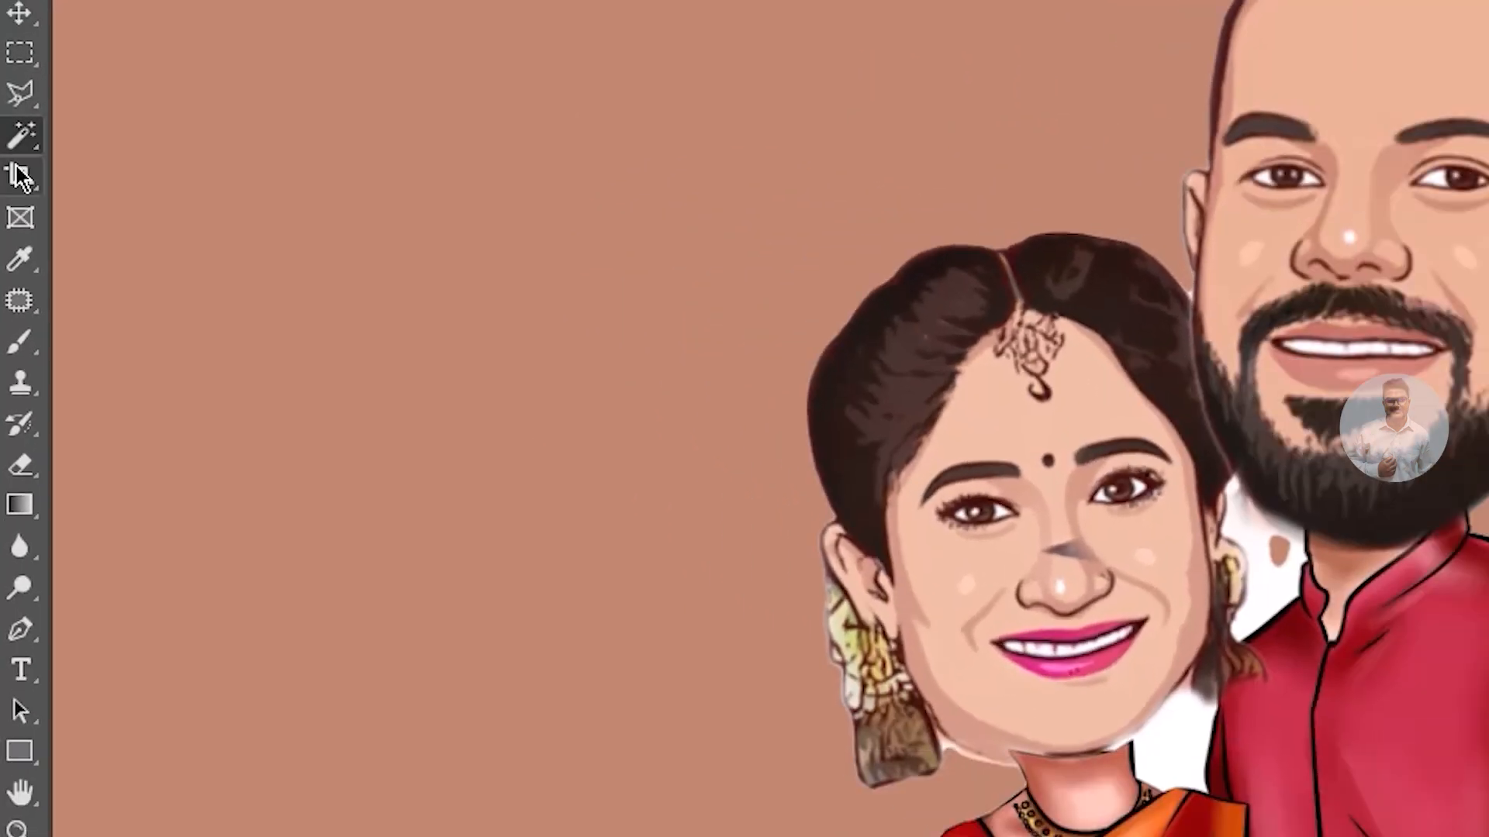
{"action": "right_click", "coordinate": [23, 134]}
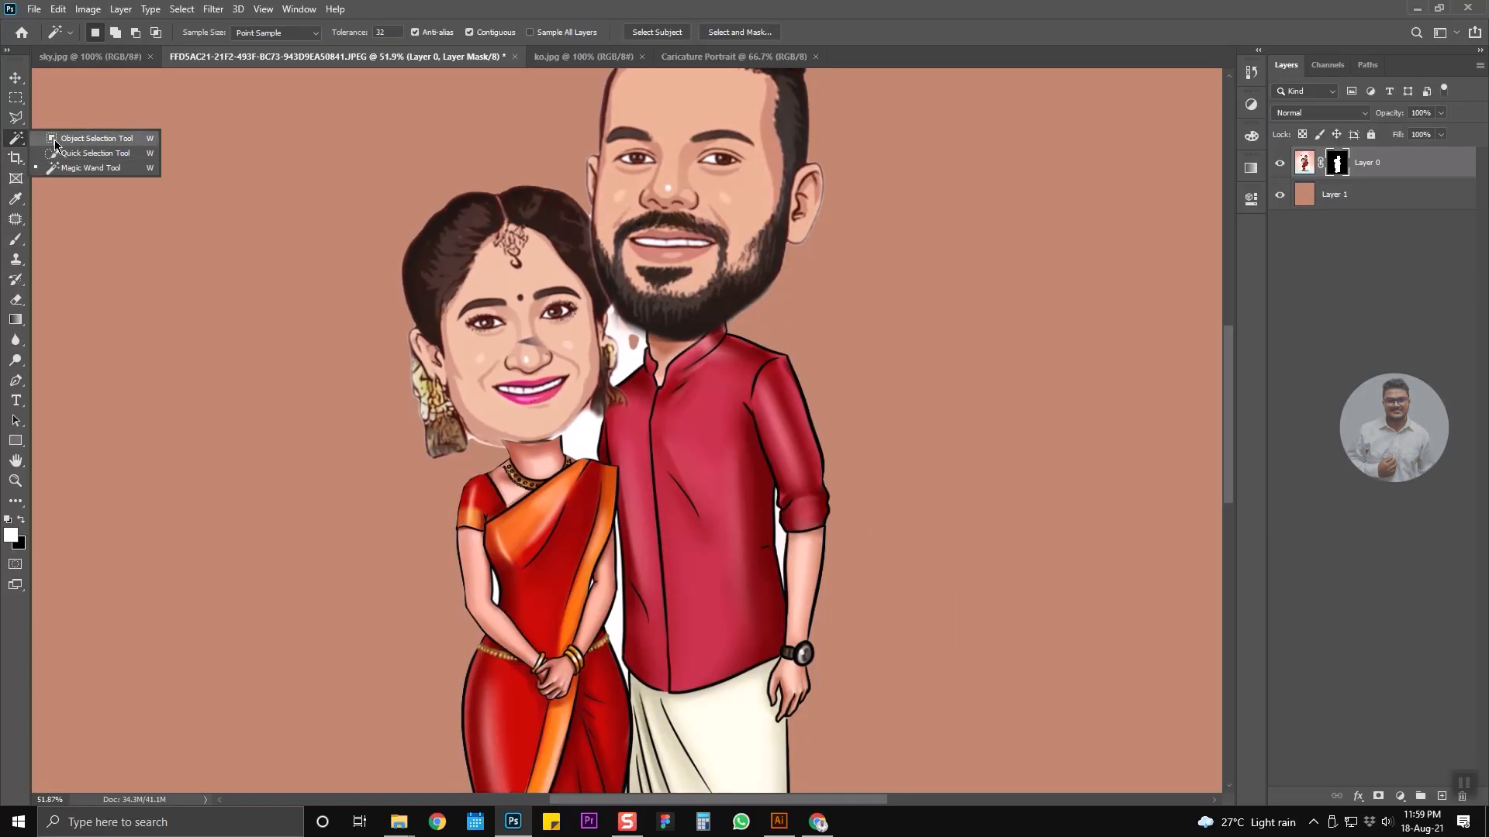
{"action": "left_click", "coordinate": [64, 168]}
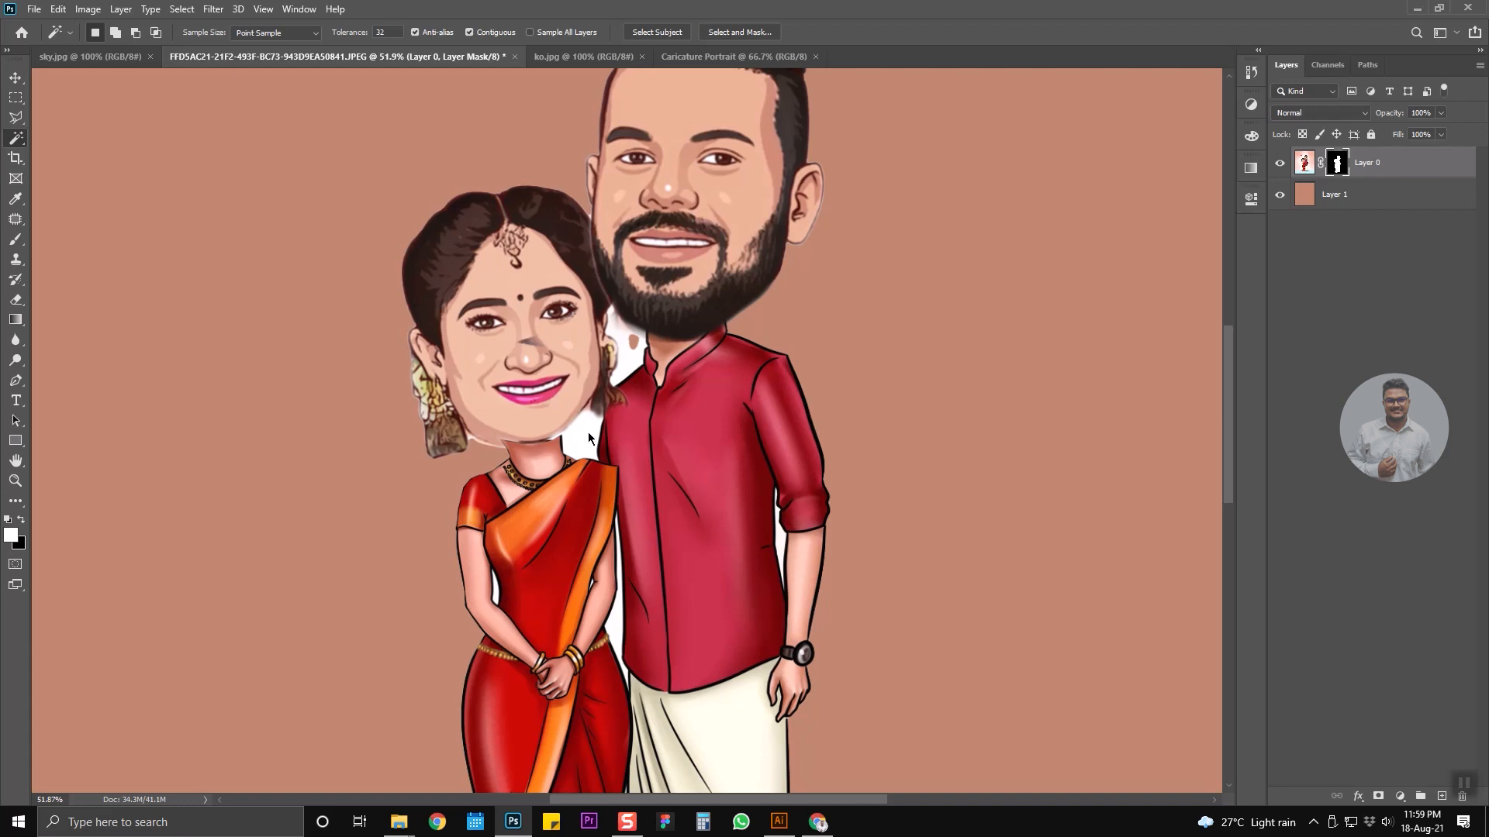
{"action": "left_click", "coordinate": [632, 376], "text": "shift"}
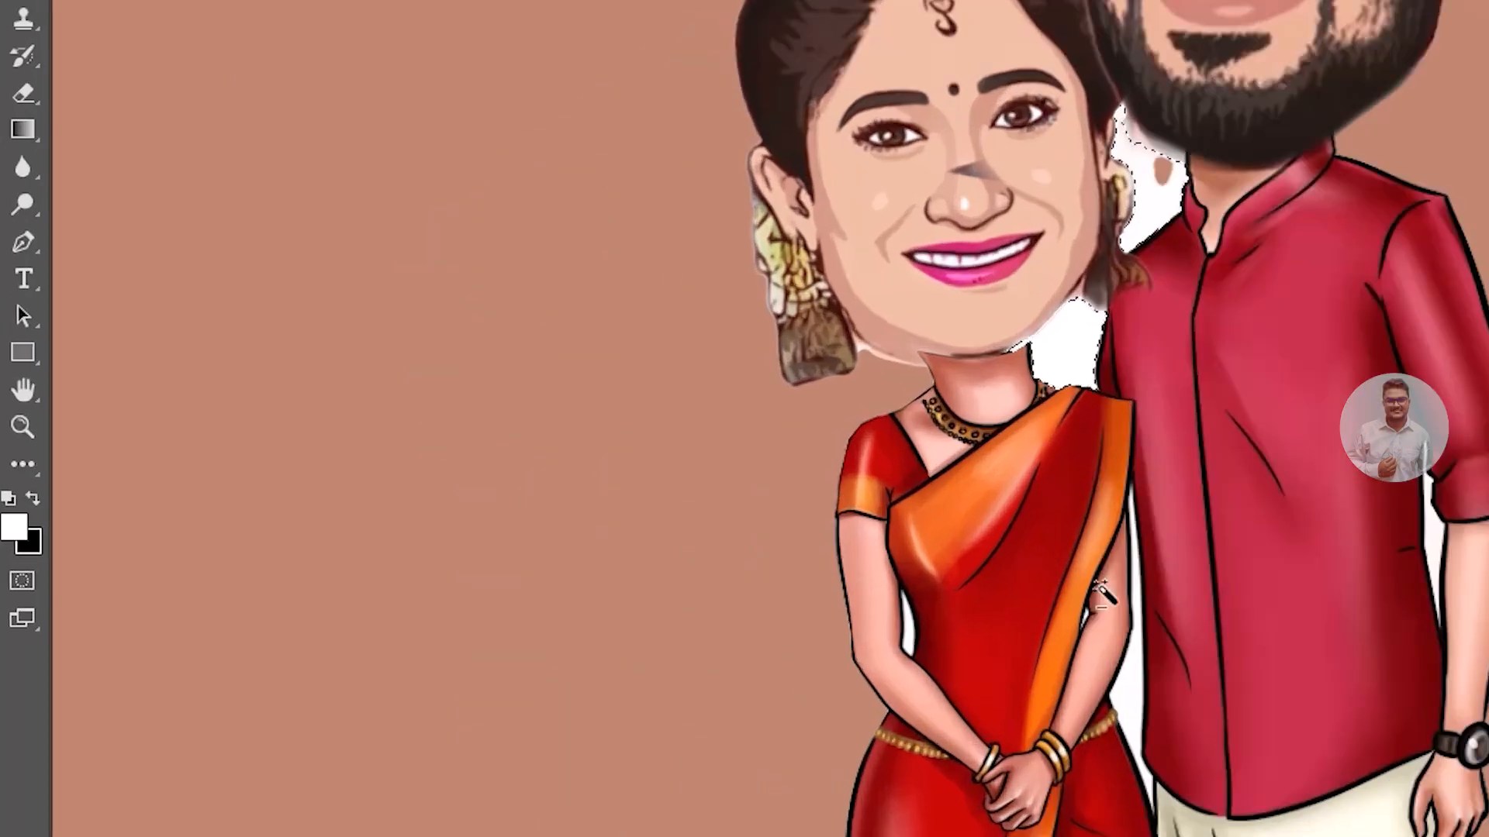
{"action": "left_click_drag", "start_coordinate": [600, 574], "coordinate": [612, 380]}
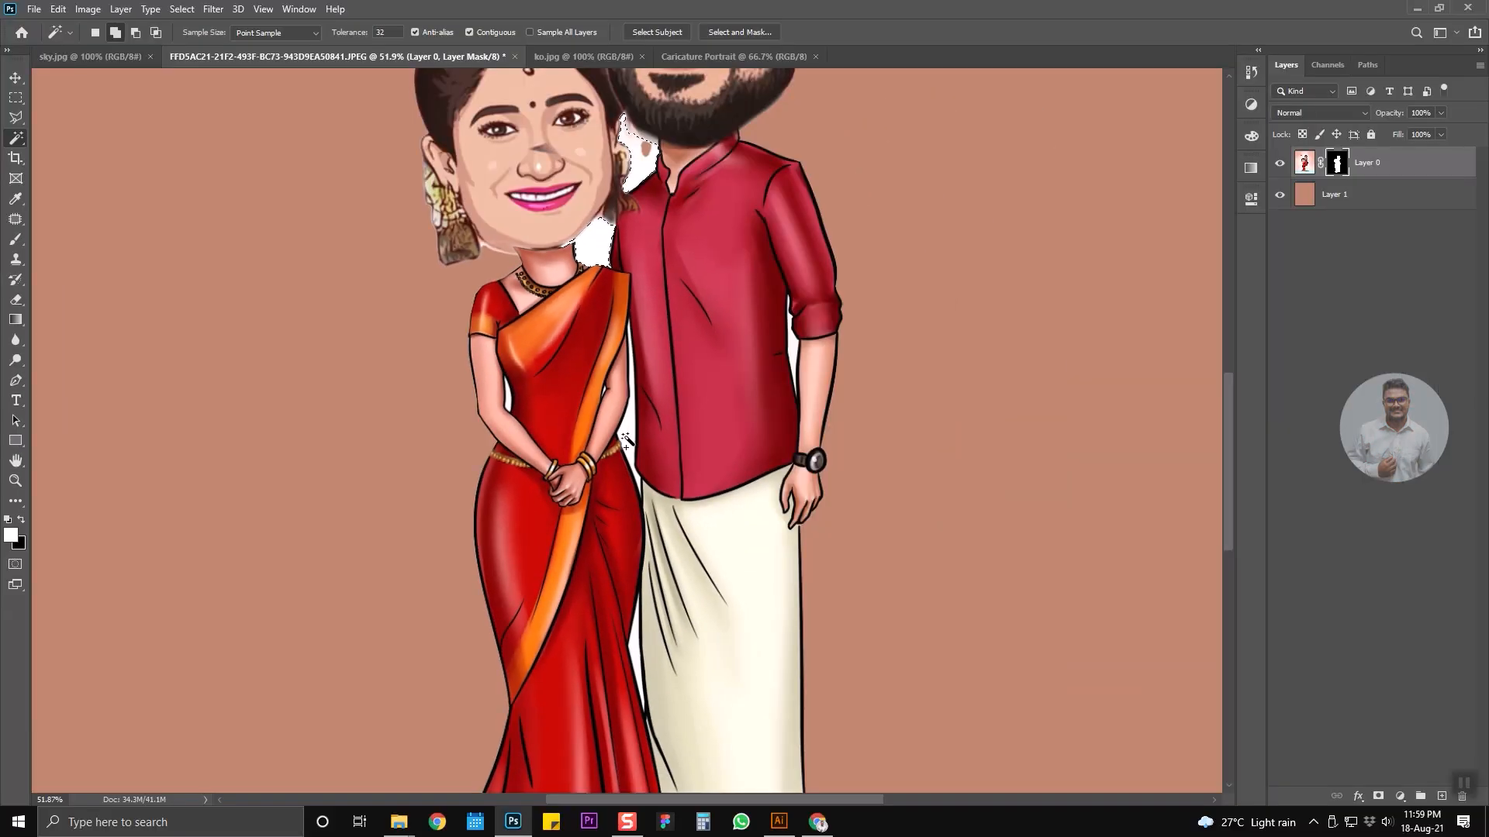
{"action": "left_click", "coordinate": [625, 439], "text": "shift"}
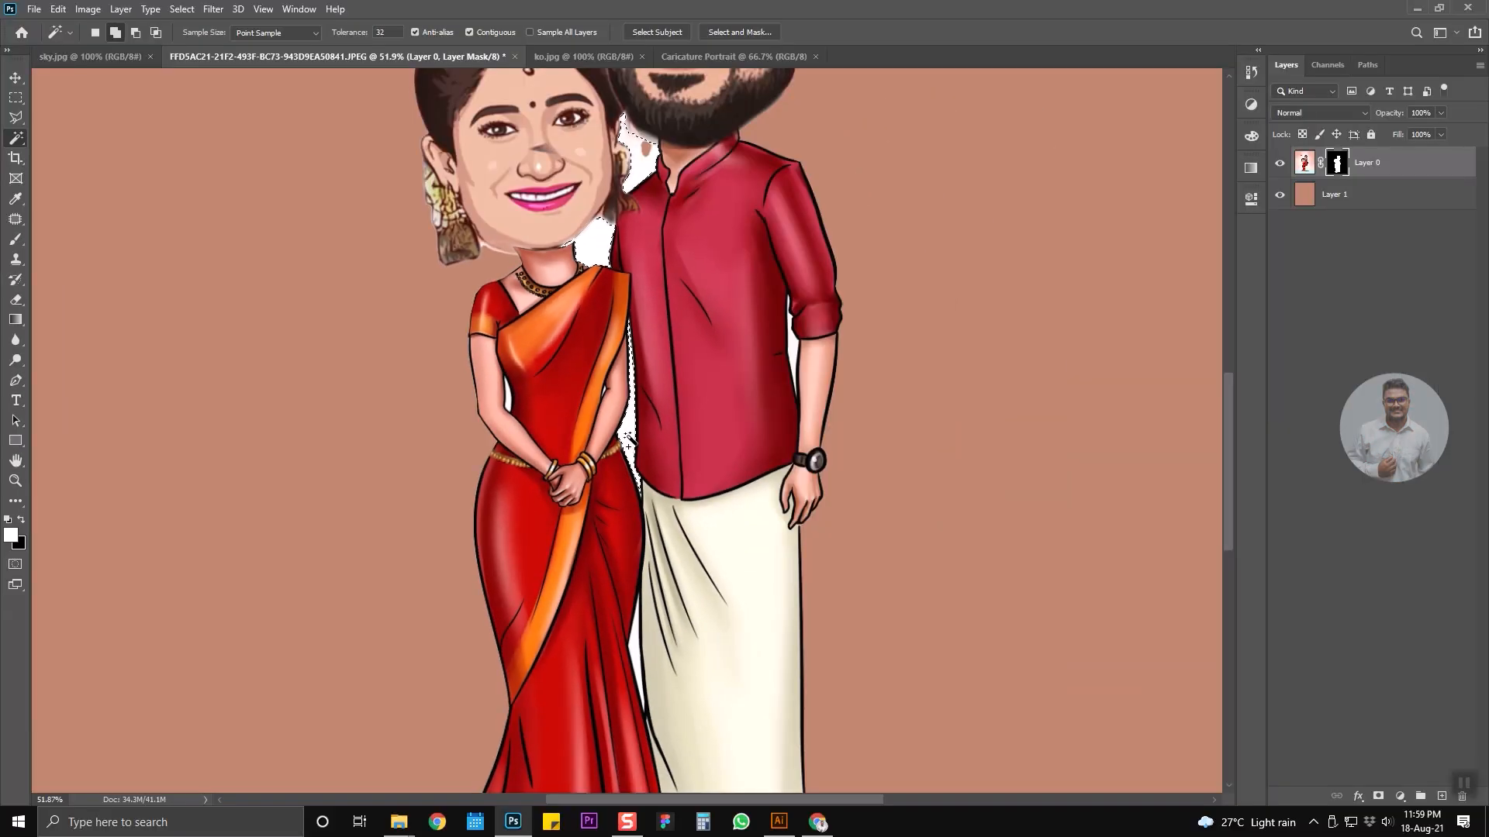
{"action": "left_click", "coordinate": [795, 349], "text": "shift"}
{"action": "left_click_drag", "start_coordinate": [705, 456], "coordinate": [727, 276]}
{"action": "left_click", "coordinate": [656, 468], "text": "shift"}
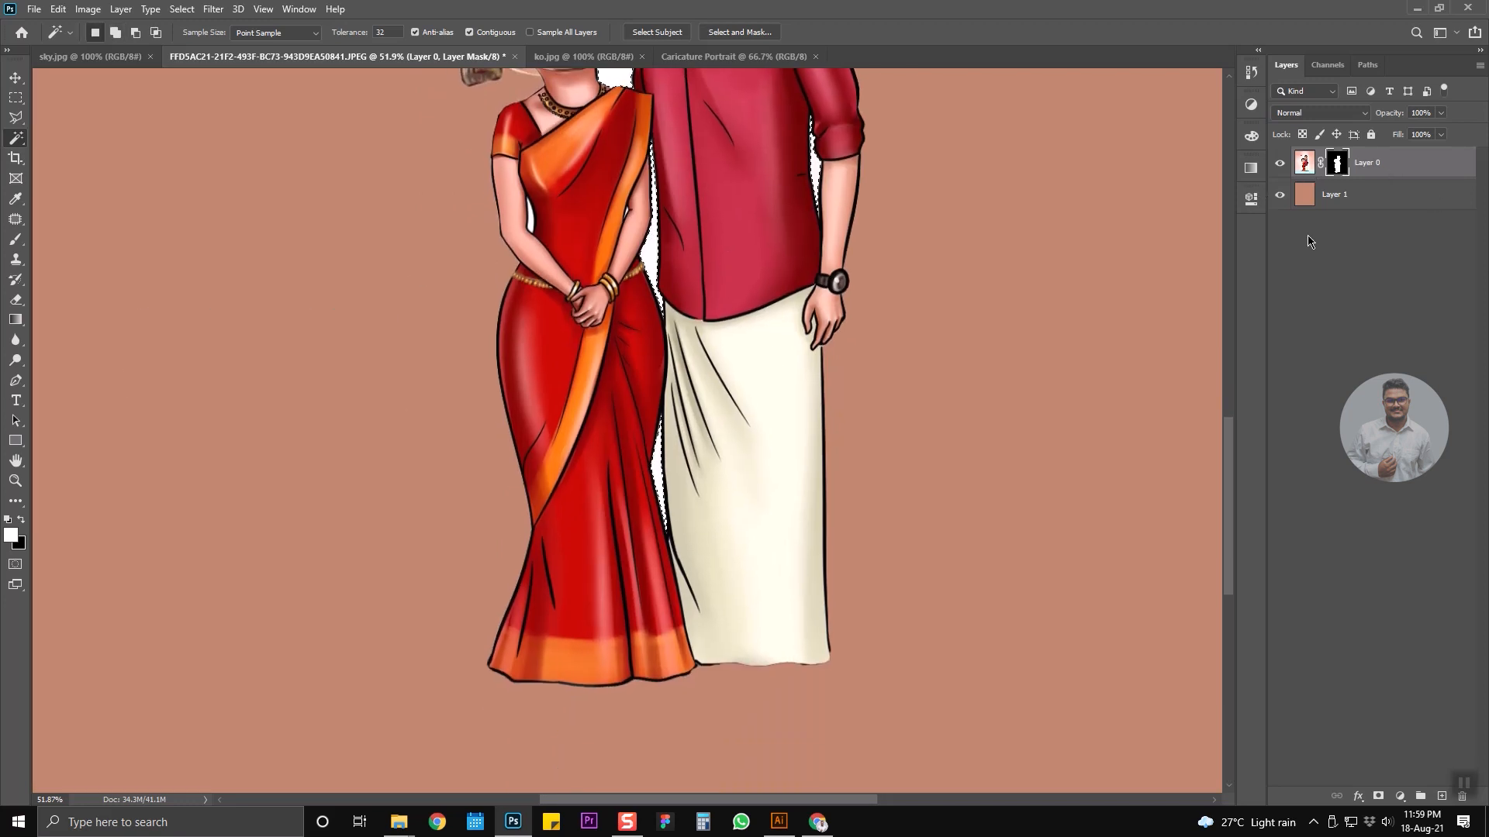
{"action": "key", "text": "ctrl+BackSpace"}
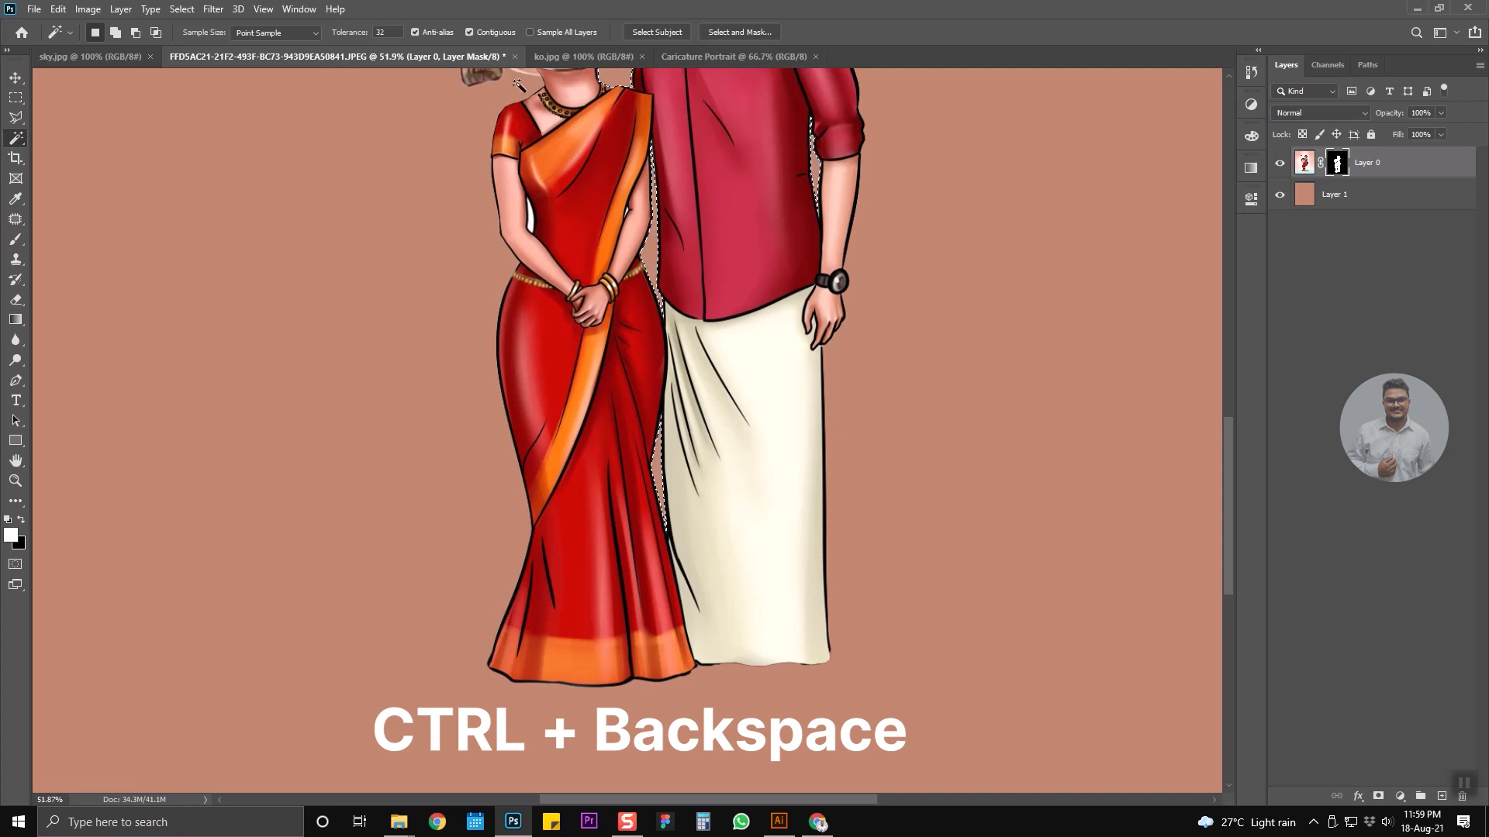
{"action": "key", "text": "ctrl+d"}
Outline the dark mark on the woman's nose with the Polygonal Lasso on the image layer and remove it with a Content-Aware fill.
{"action": "left_click_drag", "start_coordinate": [667, 224], "coordinate": [720, 545]}
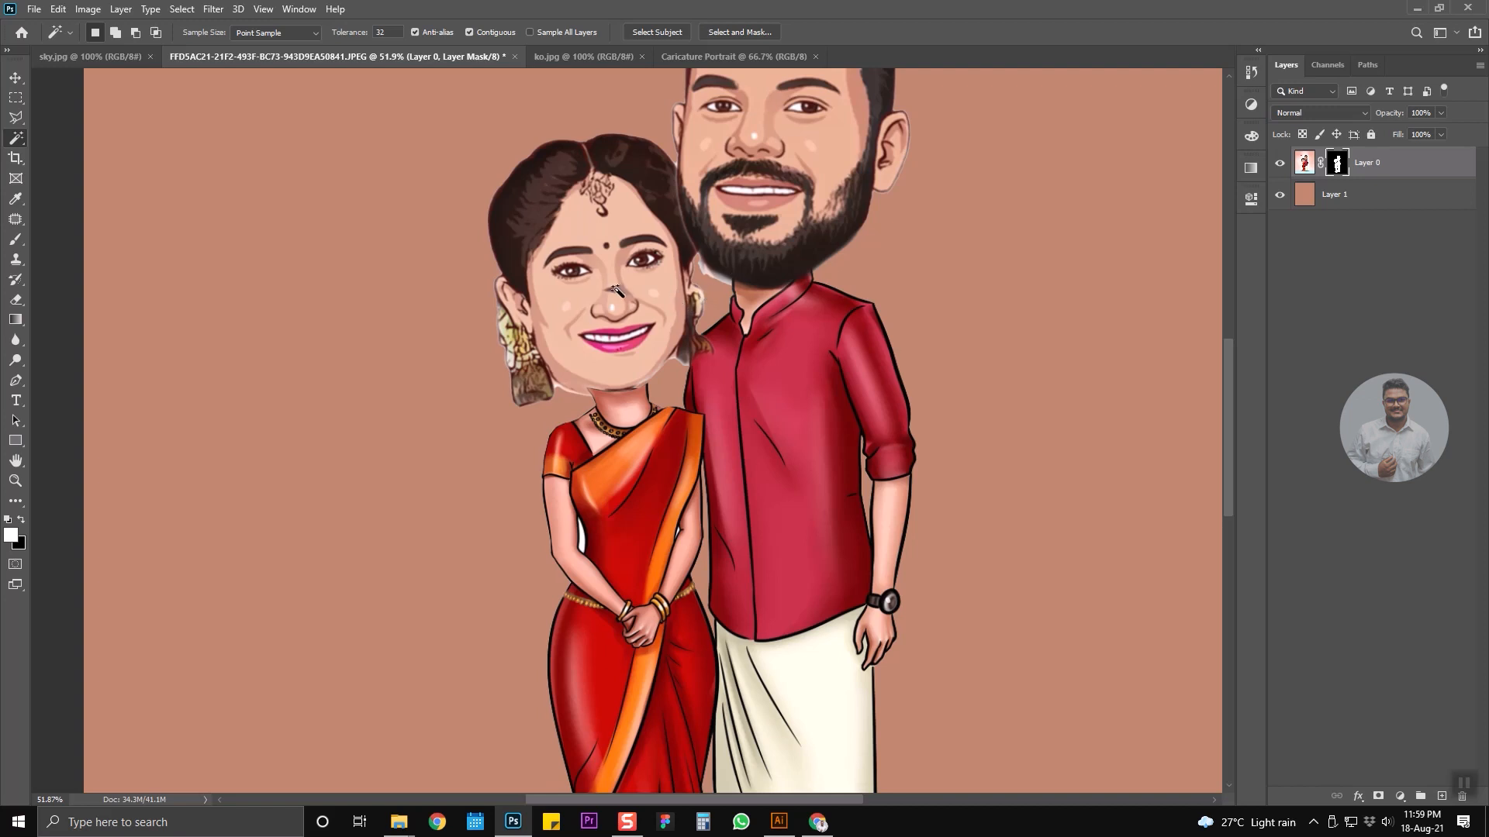
{"action": "left_click", "coordinate": [1305, 162]}
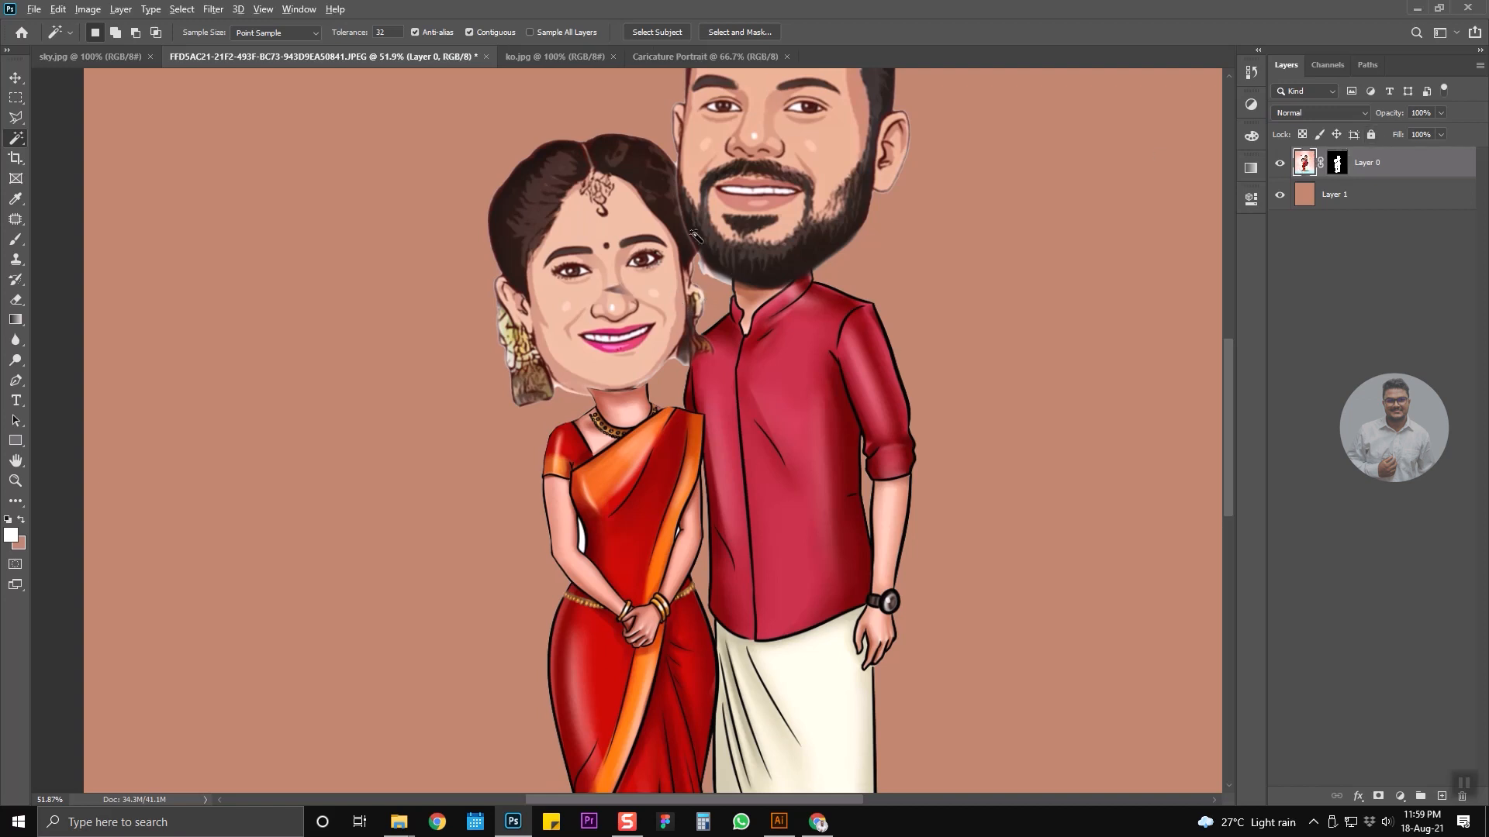
{"action": "scroll", "coordinate": [655, 246], "scroll_direction": "up", "scroll_amount": 3}
{"action": "scroll", "coordinate": [593, 329], "scroll_direction": "up", "scroll_amount": 2}
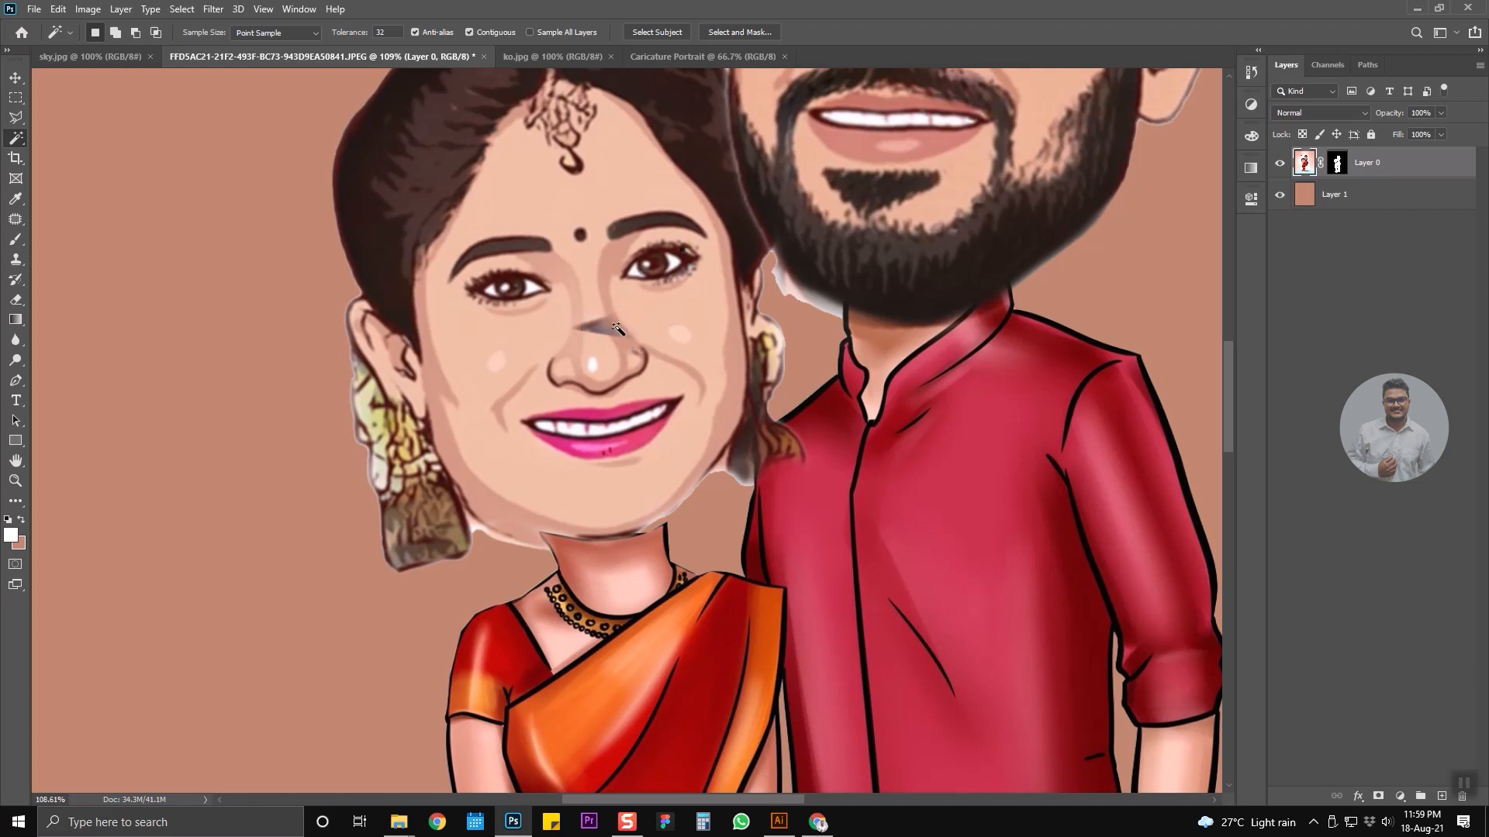
{"action": "key", "text": "l"}
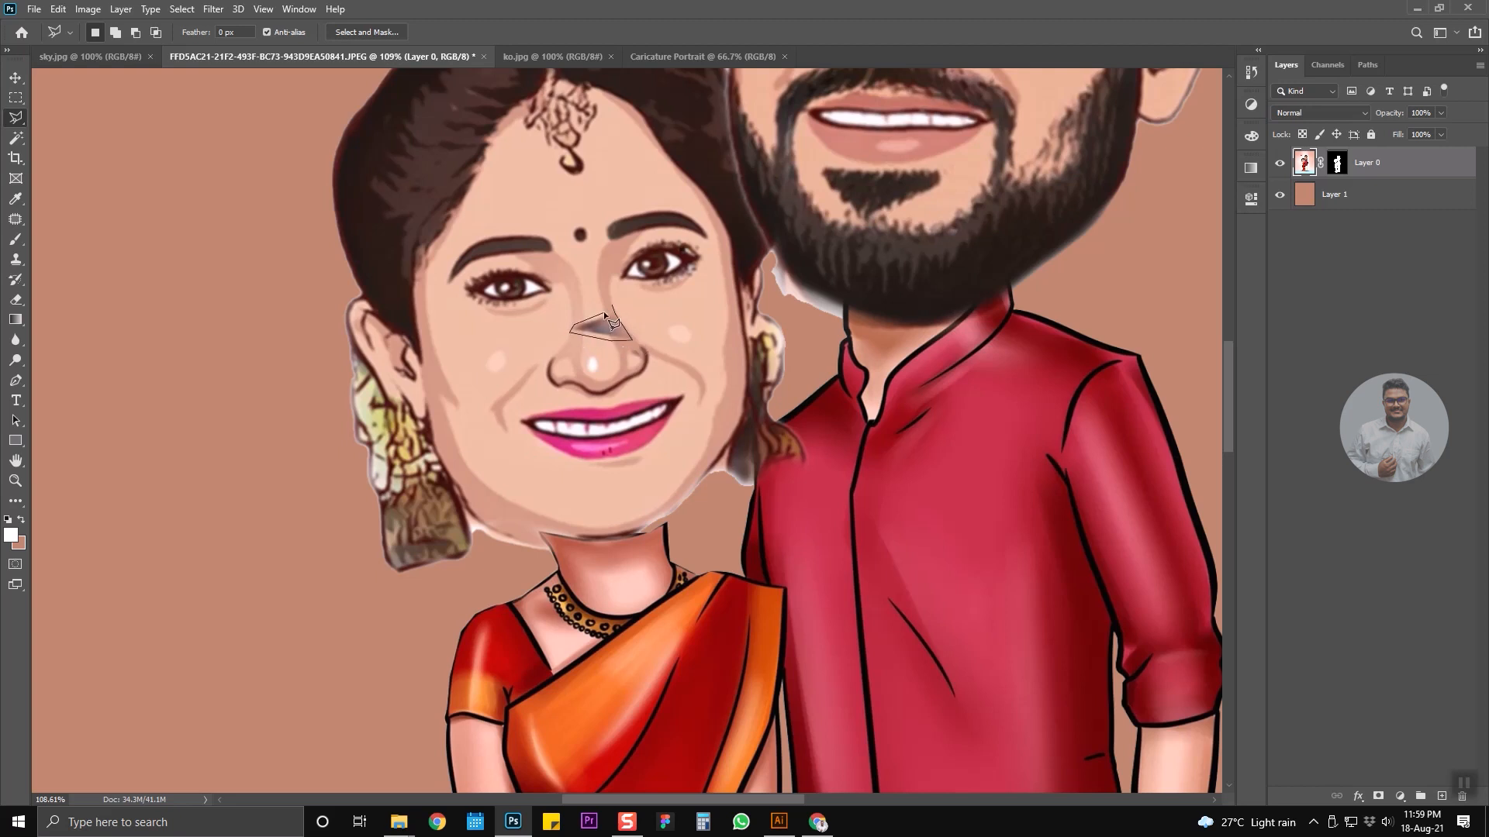
{"action": "key", "text": "i"}
{"action": "key", "text": "shift+F5"}
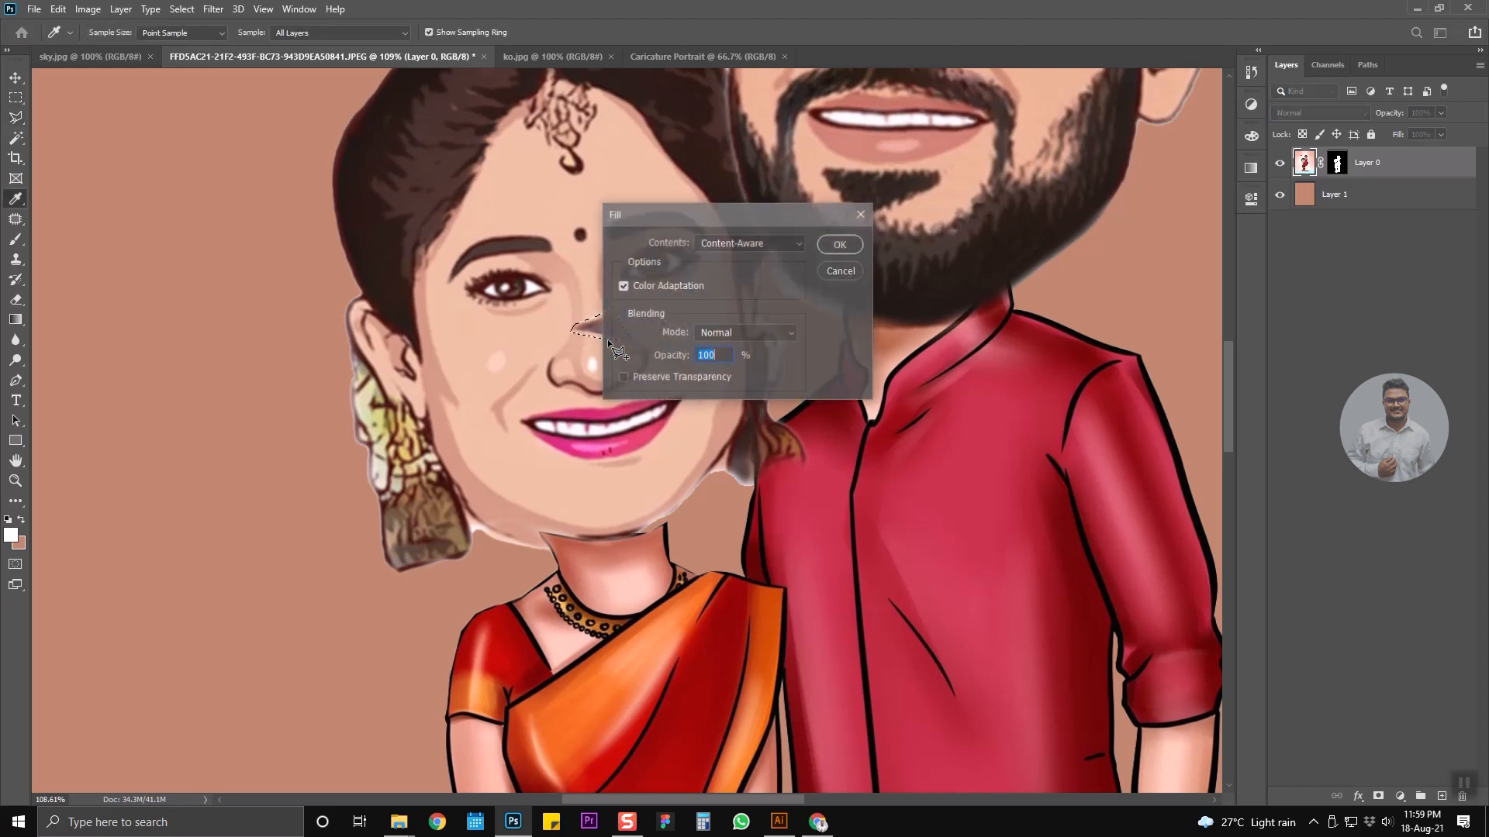
{"action": "left_click", "coordinate": [846, 244]}
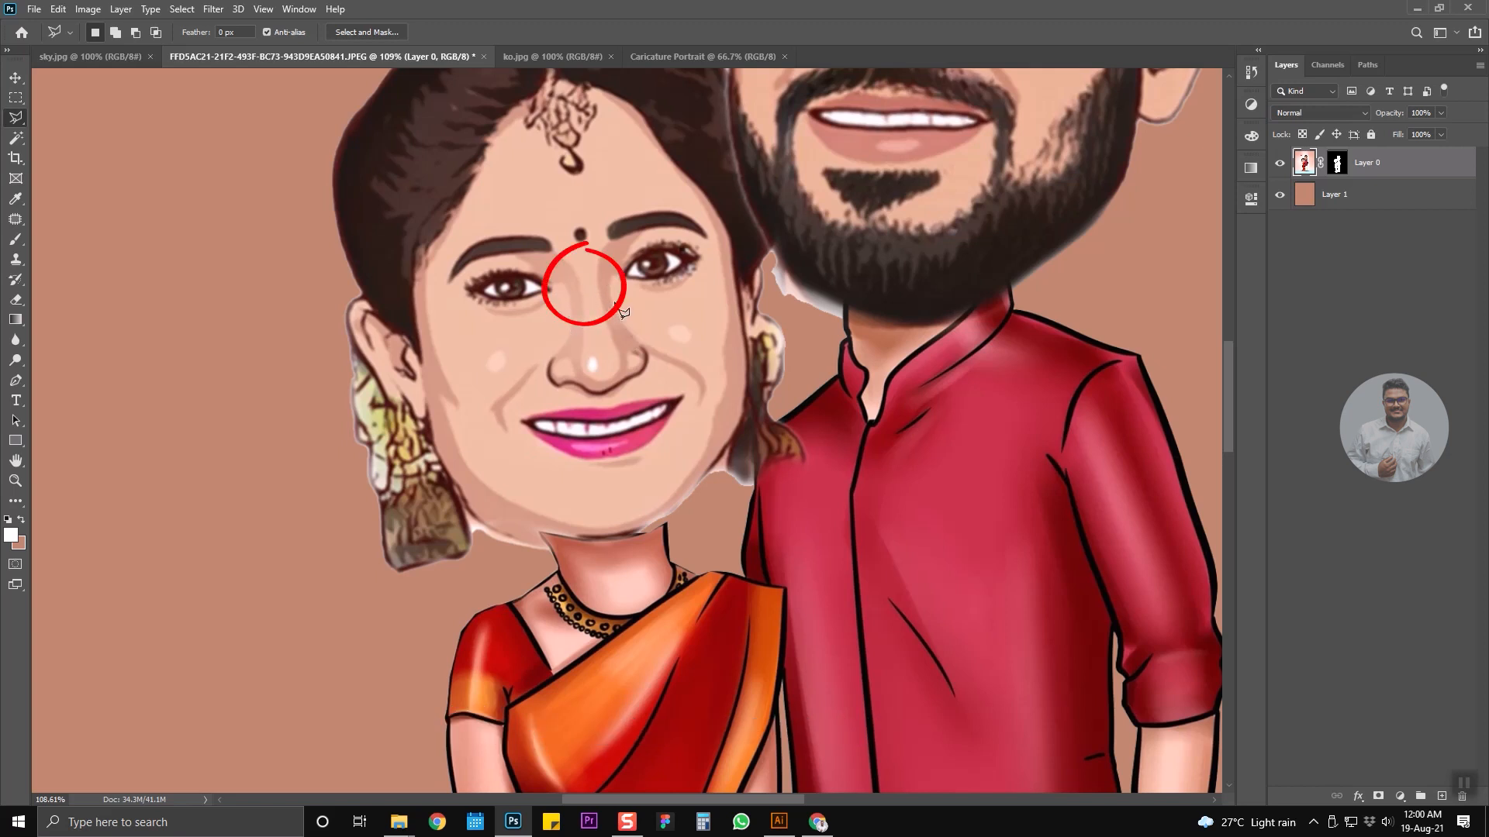
{"action": "scroll", "coordinate": [749, 333], "scroll_direction": "down", "scroll_amount": 6}
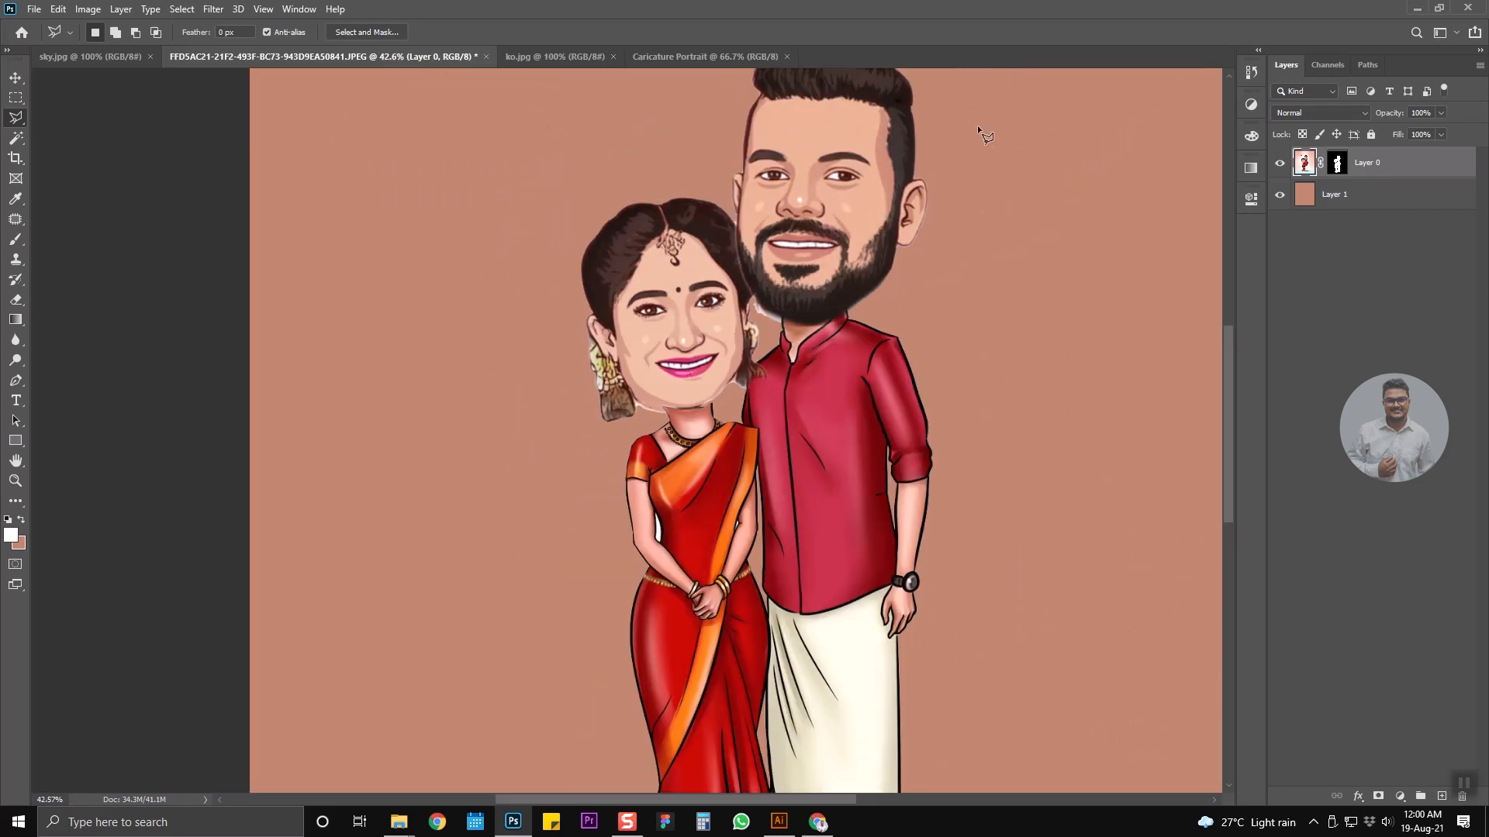
{"action": "scroll", "coordinate": [762, 329], "scroll_direction": "up", "scroll_amount": 5}
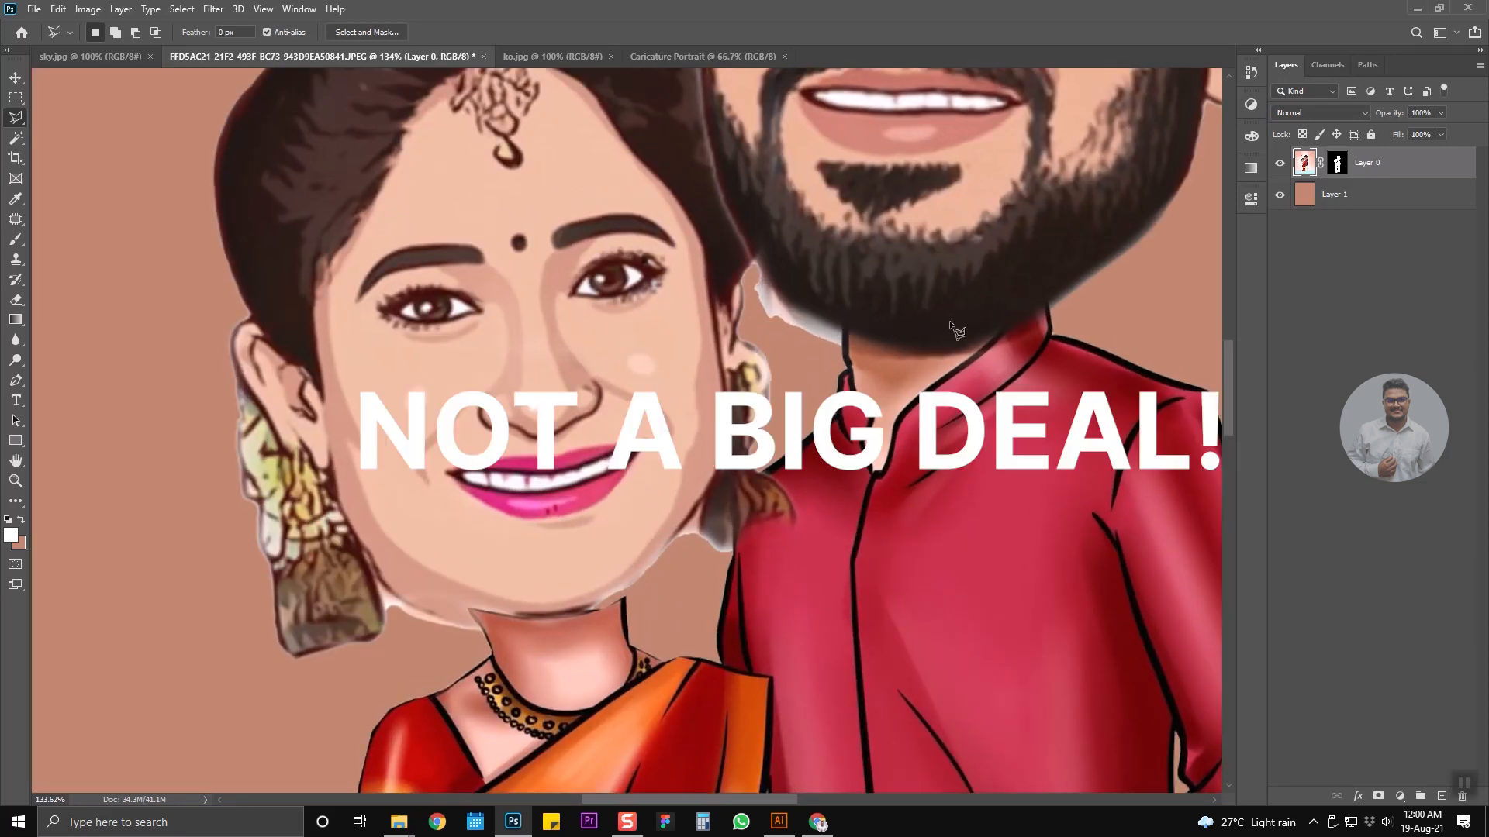
On the couple's layer mask, outline the white fringe below the man's beard with the Polygonal Lasso, fill it black and deselect.
{"action": "left_click", "coordinate": [1336, 162]}
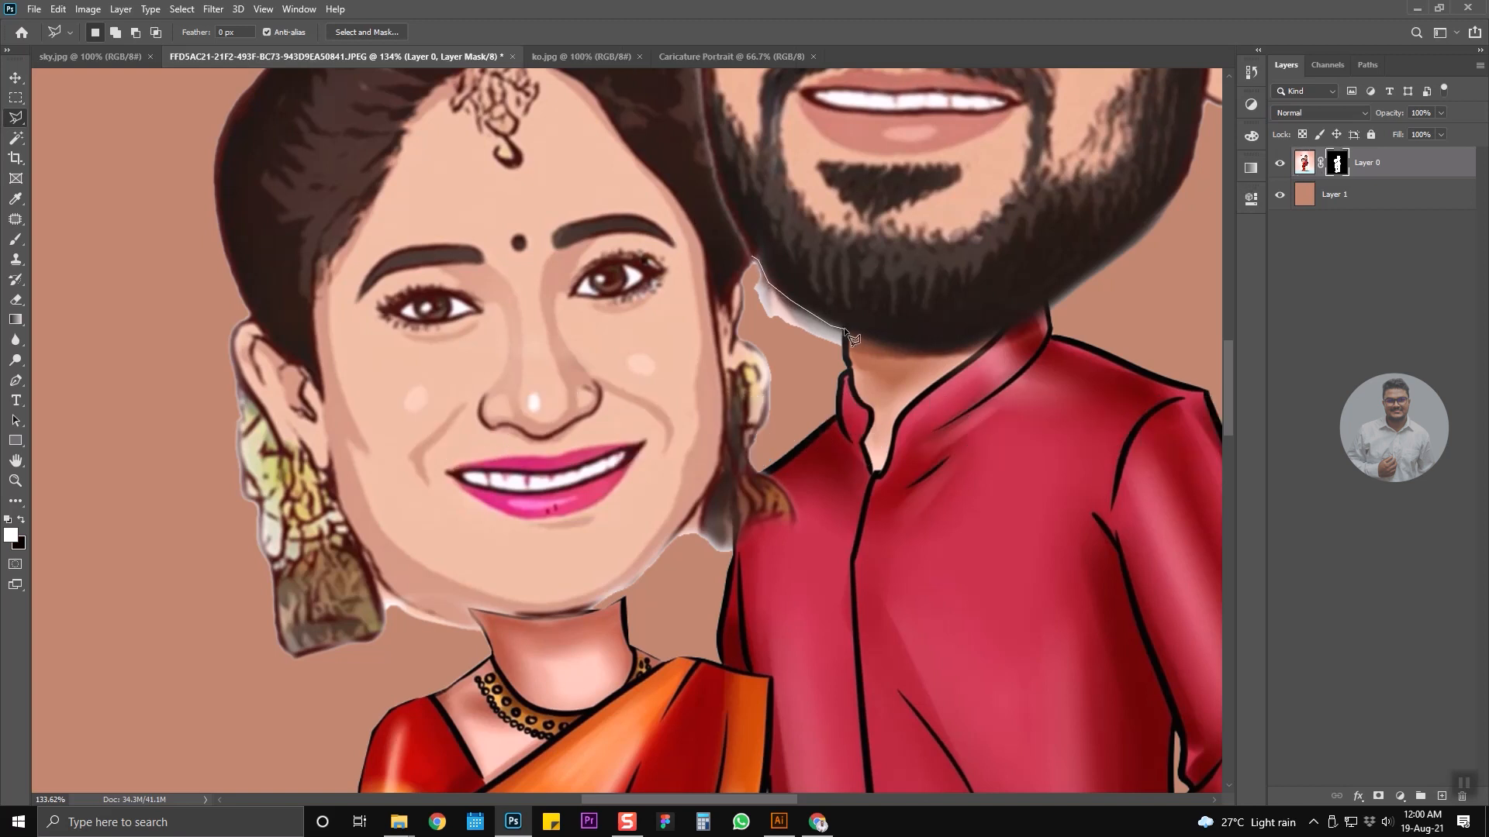
{"action": "left_click", "coordinate": [752, 258]}
{"action": "key", "text": "ctrl+BackSpace"}
{"action": "scroll", "coordinate": [252, 341], "scroll_direction": "down", "scroll_amount": 4}
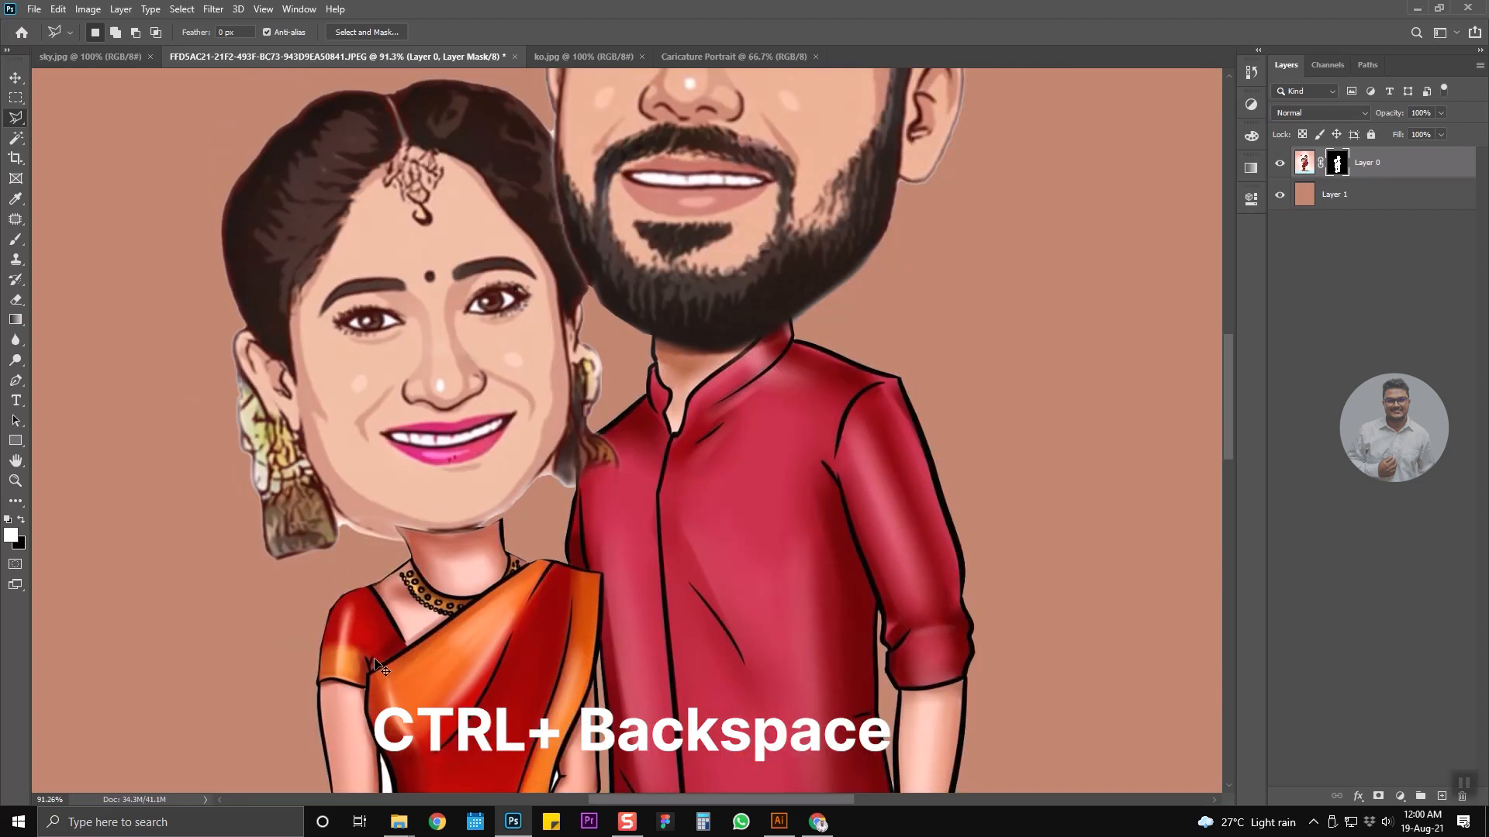
{"action": "key", "text": "ctrl+d"}
Outline the small leftover patch beside the woman's jaw and large earring on the mask, fill it black and deselect.
{"action": "scroll", "coordinate": [343, 532], "scroll_direction": "up", "scroll_amount": 8}
{"action": "left_click", "coordinate": [339, 534]}
{"action": "left_click", "coordinate": [340, 513]}
{"action": "left_click", "coordinate": [336, 494]}
{"action": "left_click", "coordinate": [343, 486]}
{"action": "left_click", "coordinate": [341, 535]}
{"action": "key", "text": "ctrl+BackSpace"}
{"action": "key", "text": "ctrl+d"}
Select both gaps between the woman's arms and her waist with the Magic Wand and fill them black on the mask.
{"action": "scroll", "coordinate": [414, 524], "scroll_direction": "down", "scroll_amount": 7}
{"action": "mouse_move", "coordinate": [586, 306]}
{"action": "left_mouse_down"}
{"action": "mouse_move", "coordinate": [624, 572]}
{"action": "mouse_move", "coordinate": [412, 337]}
{"action": "mouse_move", "coordinate": [564, 427]}
{"action": "left_mouse_up"}
{"action": "scroll", "coordinate": [564, 427], "scroll_direction": "down", "scroll_amount": 3}
{"action": "scroll", "coordinate": [465, 743], "scroll_direction": "up", "scroll_amount": 8}
{"action": "key", "text": "w"}
{"action": "left_click", "coordinate": [570, 450]}
{"action": "left_click", "coordinate": [847, 435], "text": "shift"}
{"action": "key", "text": "ctrl+BackSpace"}
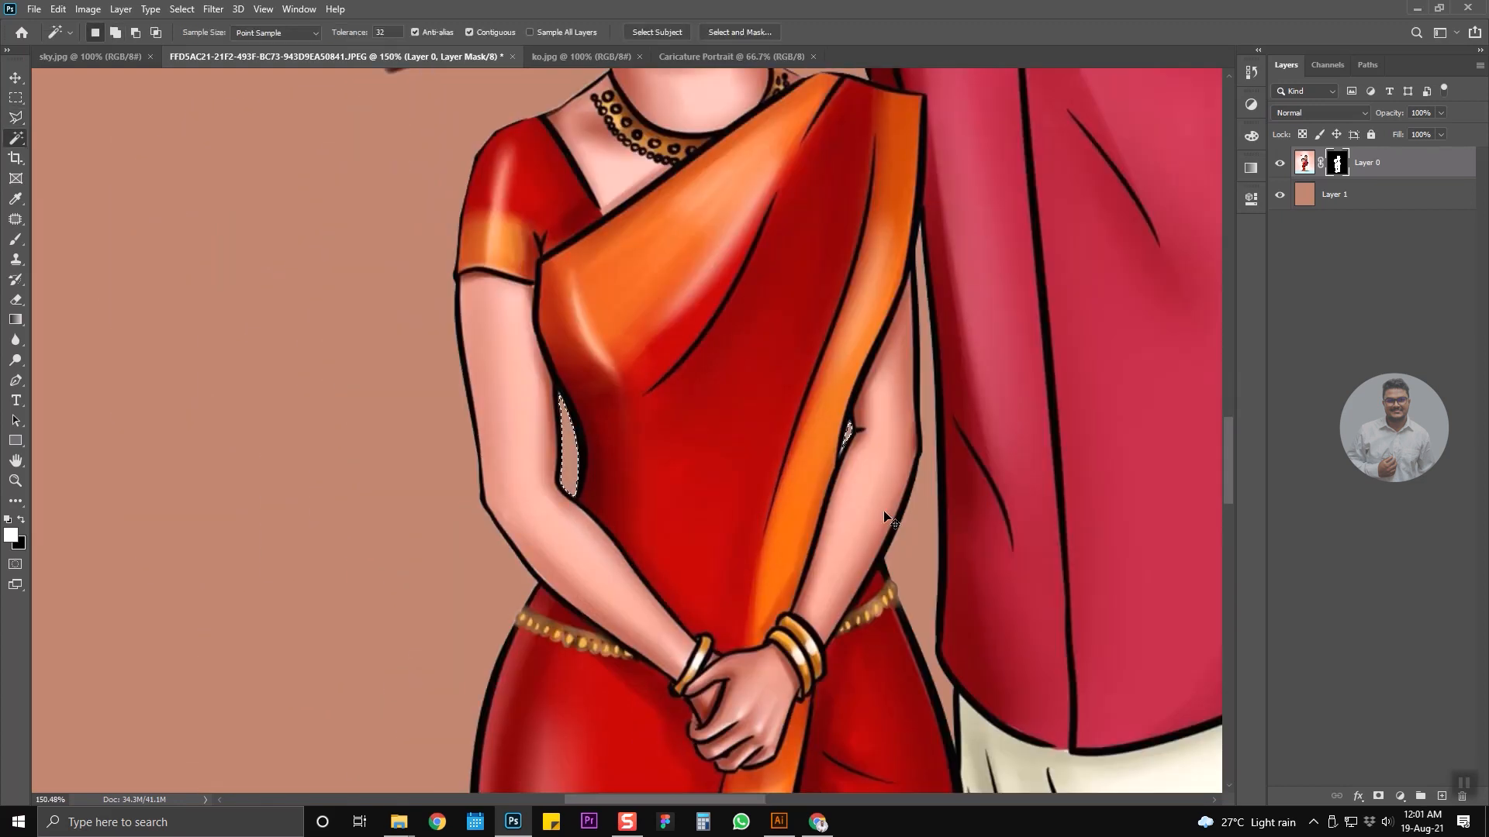
Outline the white fringe between the woman's chin and the man's shoulder with the Polygonal Lasso and fill it black on the mask.
{"action": "scroll", "coordinate": [686, 419], "scroll_direction": "down", "scroll_amount": 7}
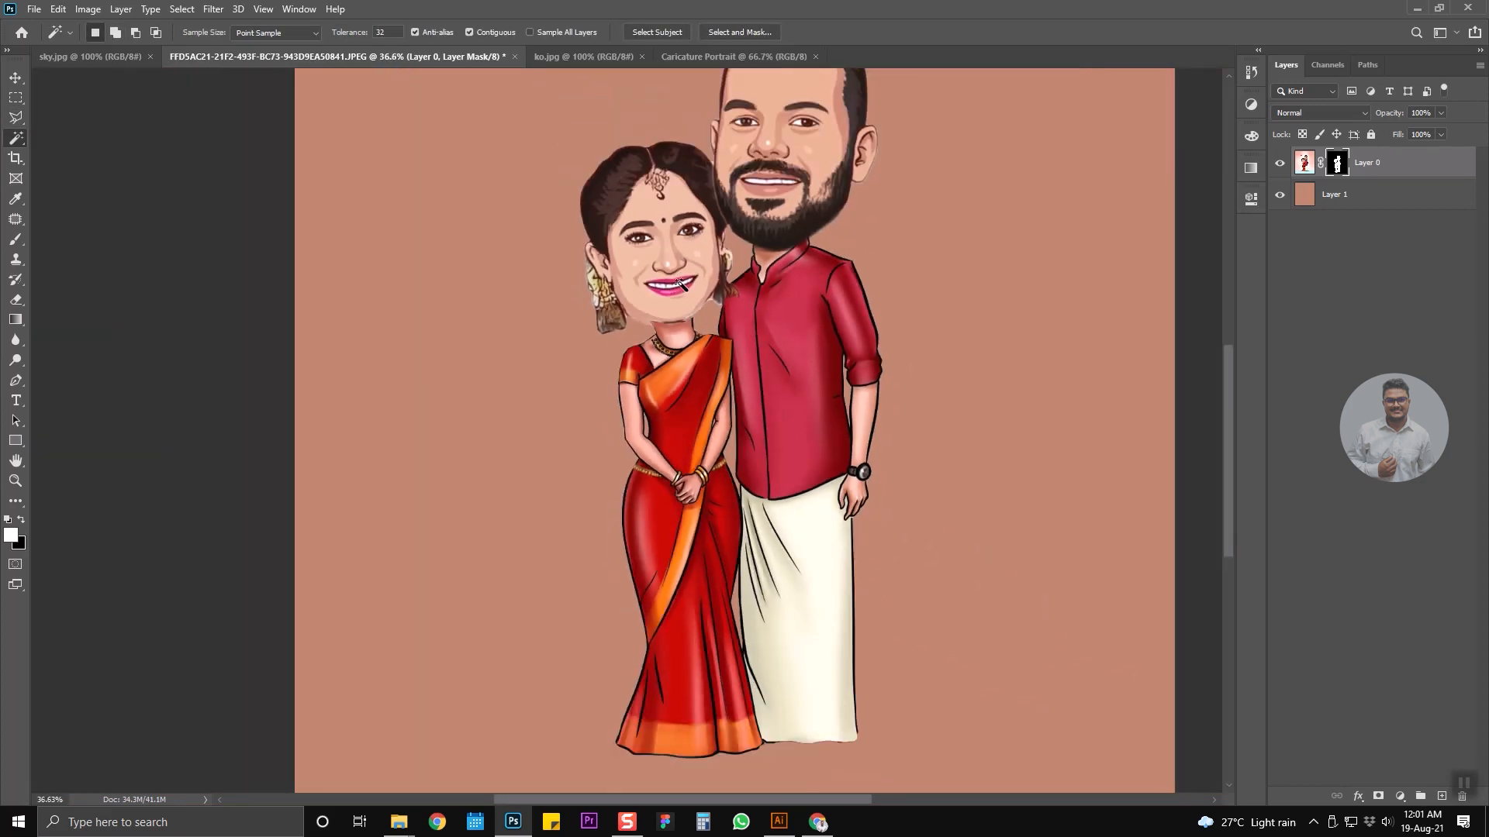
{"action": "left_click_drag", "start_coordinate": [673, 315], "coordinate": [668, 475]}
{"action": "scroll", "coordinate": [668, 475], "scroll_direction": "down", "scroll_amount": 2}
{"action": "scroll", "coordinate": [697, 463], "scroll_direction": "up", "scroll_amount": 3}
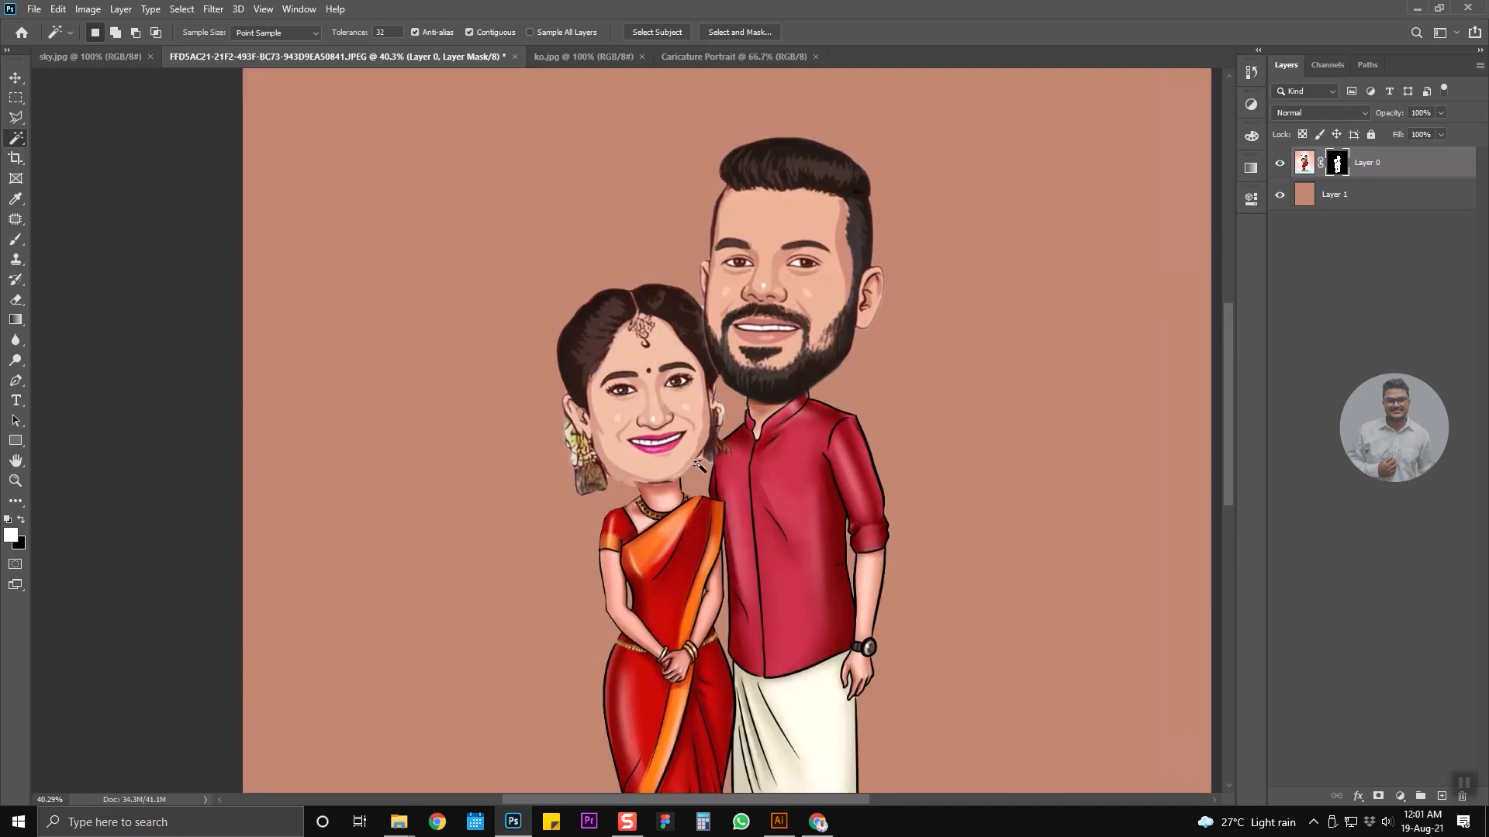
{"action": "scroll", "coordinate": [698, 465], "scroll_direction": "up", "scroll_amount": 3}
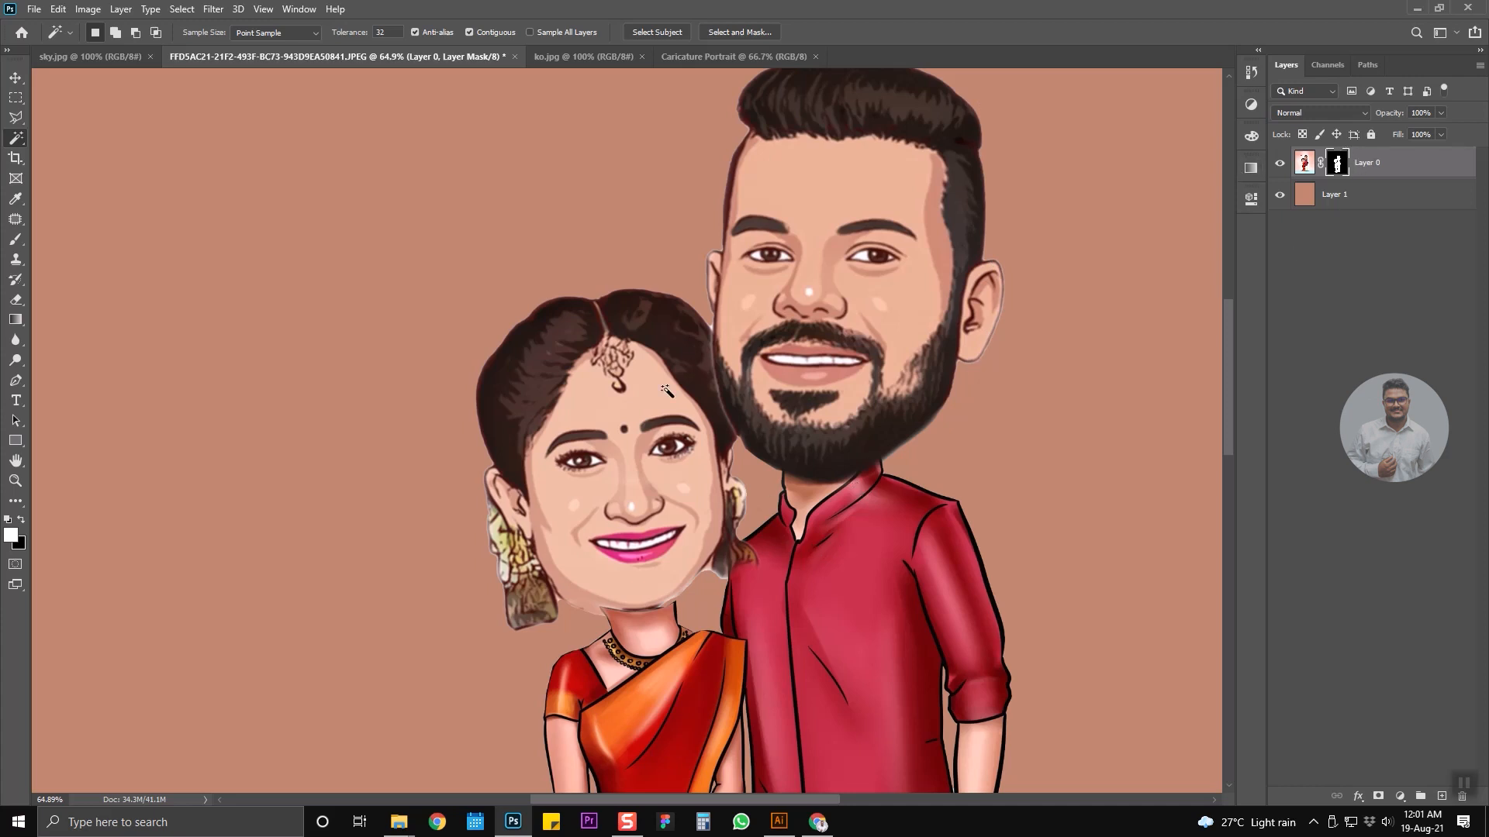
{"action": "key", "text": "l"}
{"action": "scroll", "coordinate": [723, 559], "scroll_direction": "up", "scroll_amount": 3}
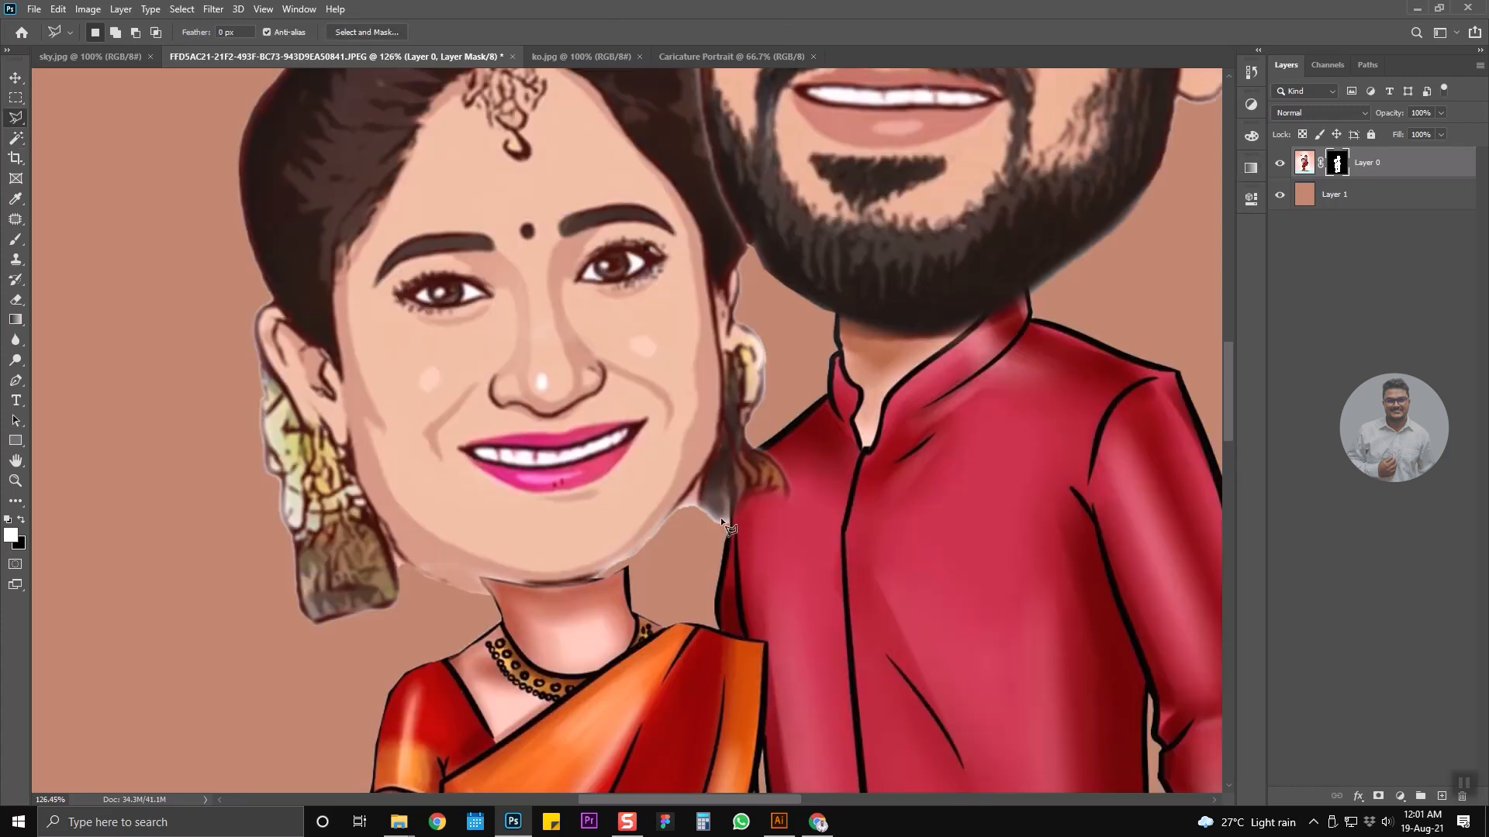
{"action": "left_click", "coordinate": [602, 576]}
{"action": "left_click", "coordinate": [735, 533]}
{"action": "key", "text": "ctrl+BackSpace"}
{"action": "scroll", "coordinate": [654, 526], "scroll_direction": "down", "scroll_amount": 6}
{"action": "scroll", "coordinate": [595, 512], "scroll_direction": "up", "scroll_amount": 6}
{"action": "left_click", "coordinate": [681, 518]}
{"action": "left_click", "coordinate": [686, 548]}
{"action": "left_click", "coordinate": [590, 504]}
{"action": "scroll", "coordinate": [583, 512], "scroll_direction": "down", "scroll_amount": 5}
{"action": "scroll", "coordinate": [596, 407], "scroll_direction": "down", "scroll_amount": 4}
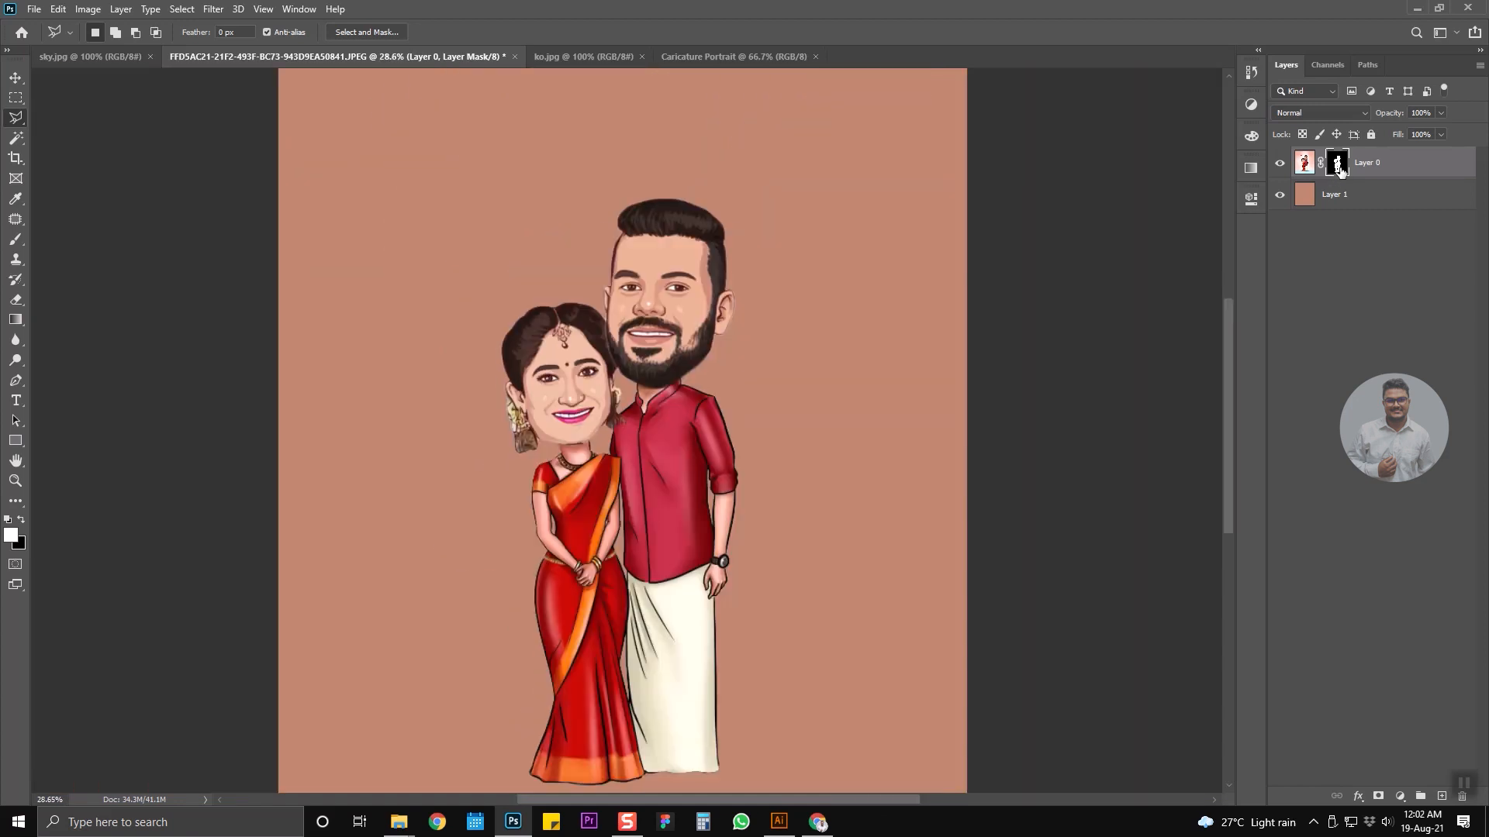
Shrink the couple's layer mask with the Minimum filter, using a radius of 5.0 pixels and preserving Roundness.
{"action": "left_click", "coordinate": [213, 9]}
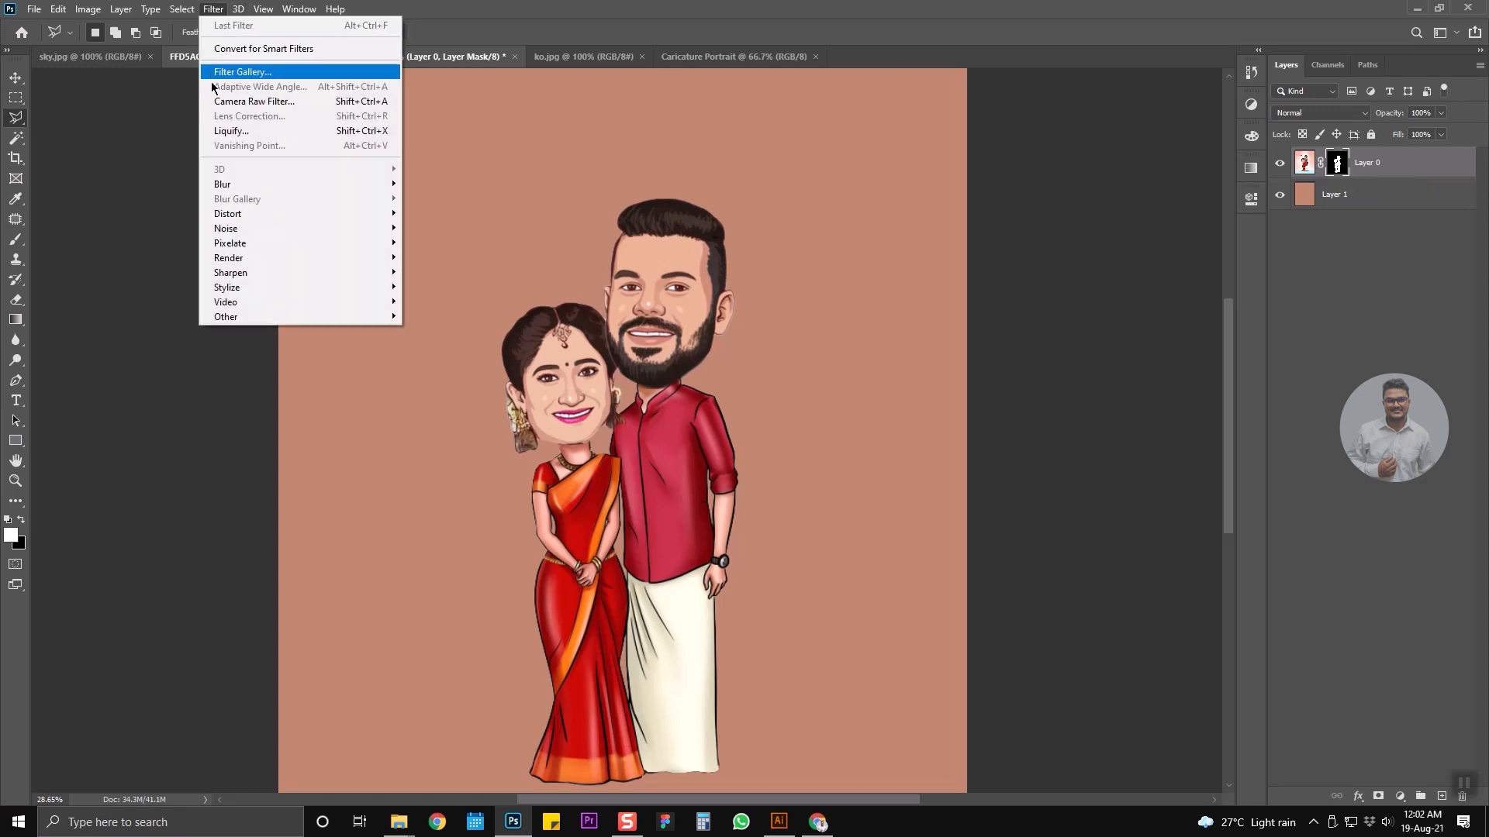
{"action": "mouse_move", "coordinate": [323, 314]}
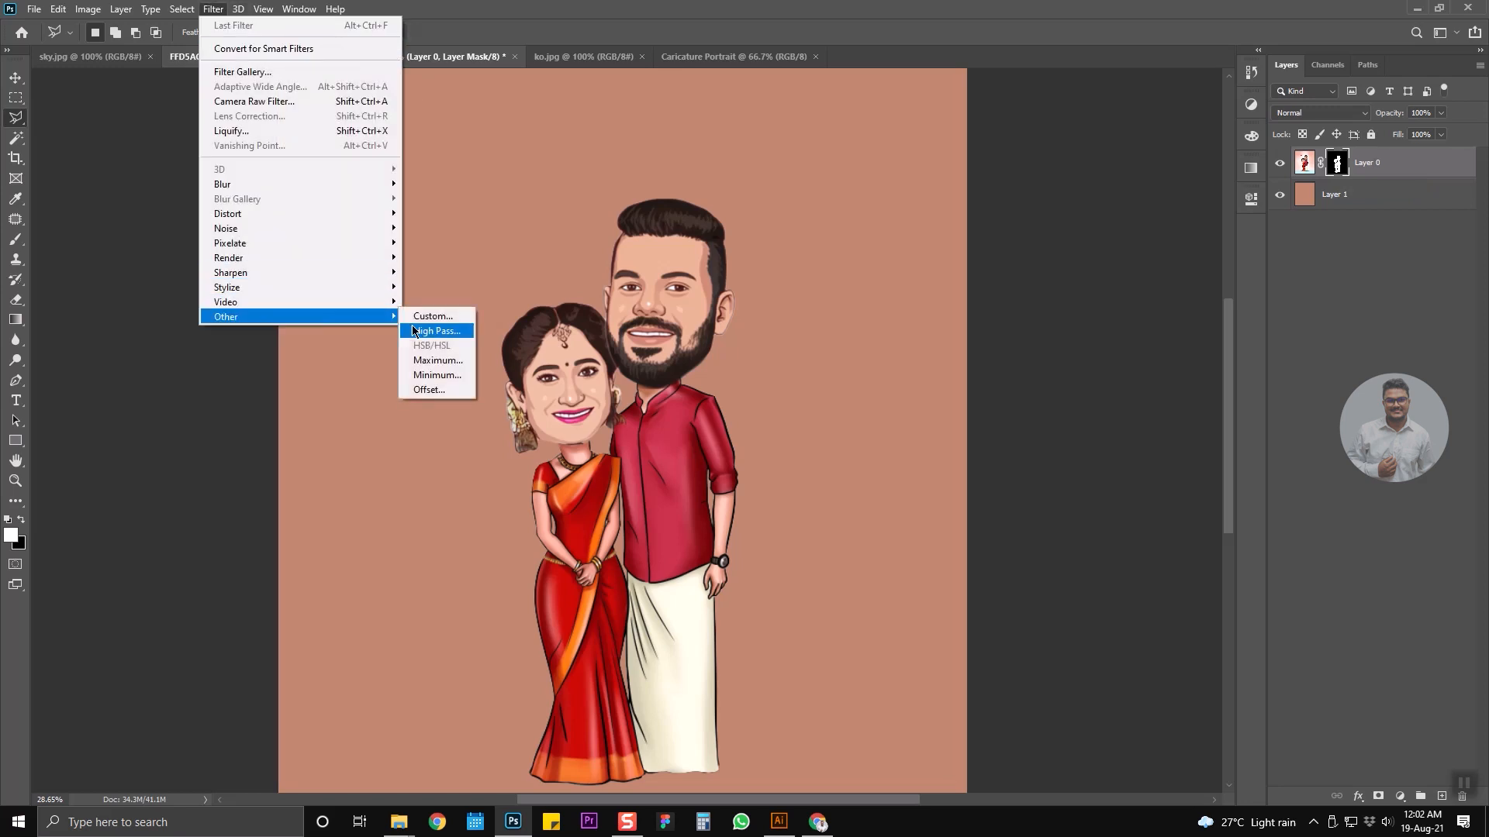
{"action": "left_click", "coordinate": [419, 375]}
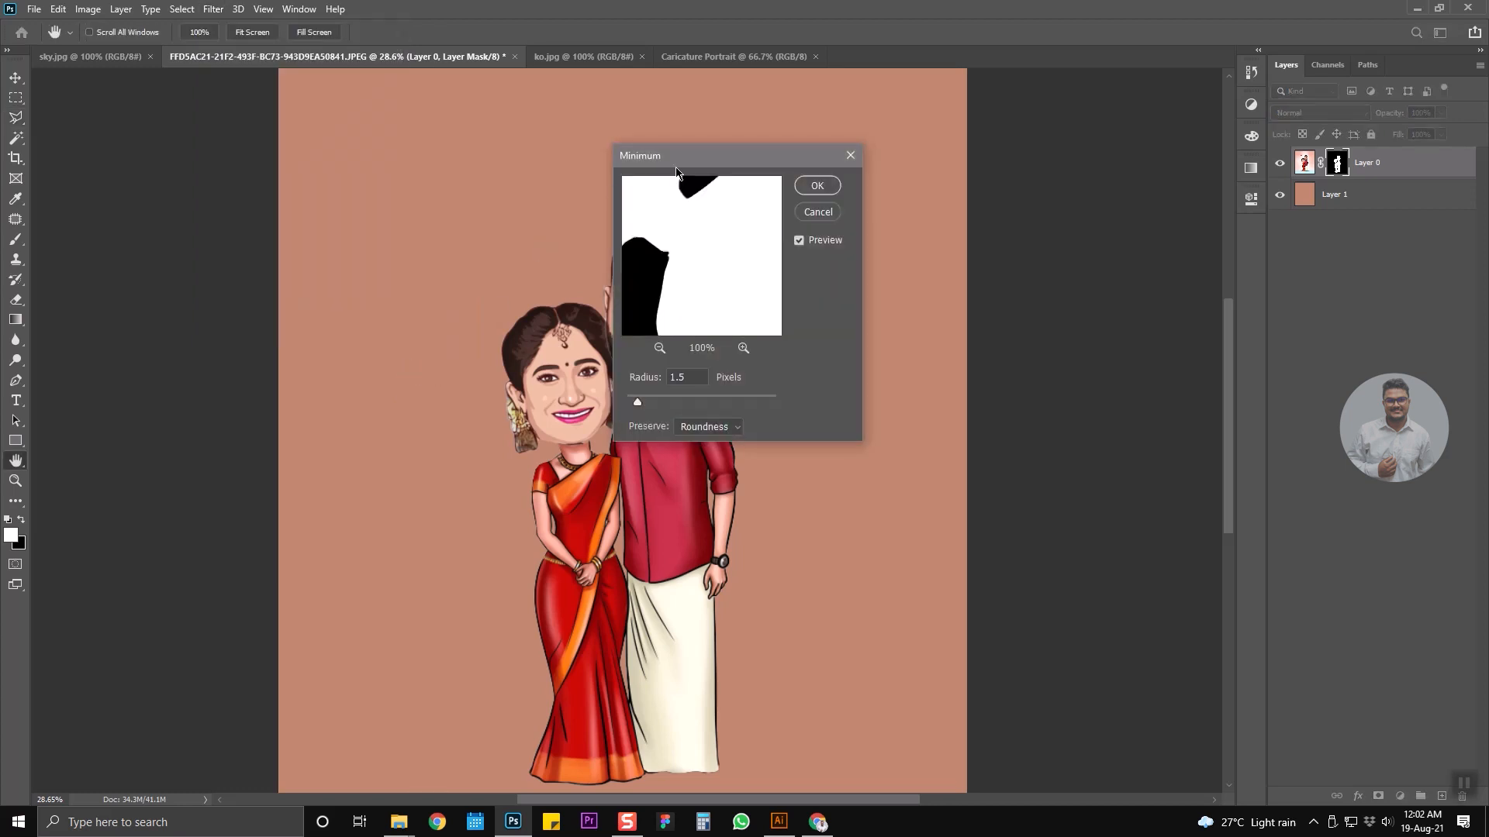
{"action": "left_click_drag", "start_coordinate": [680, 159], "coordinate": [892, 170]}
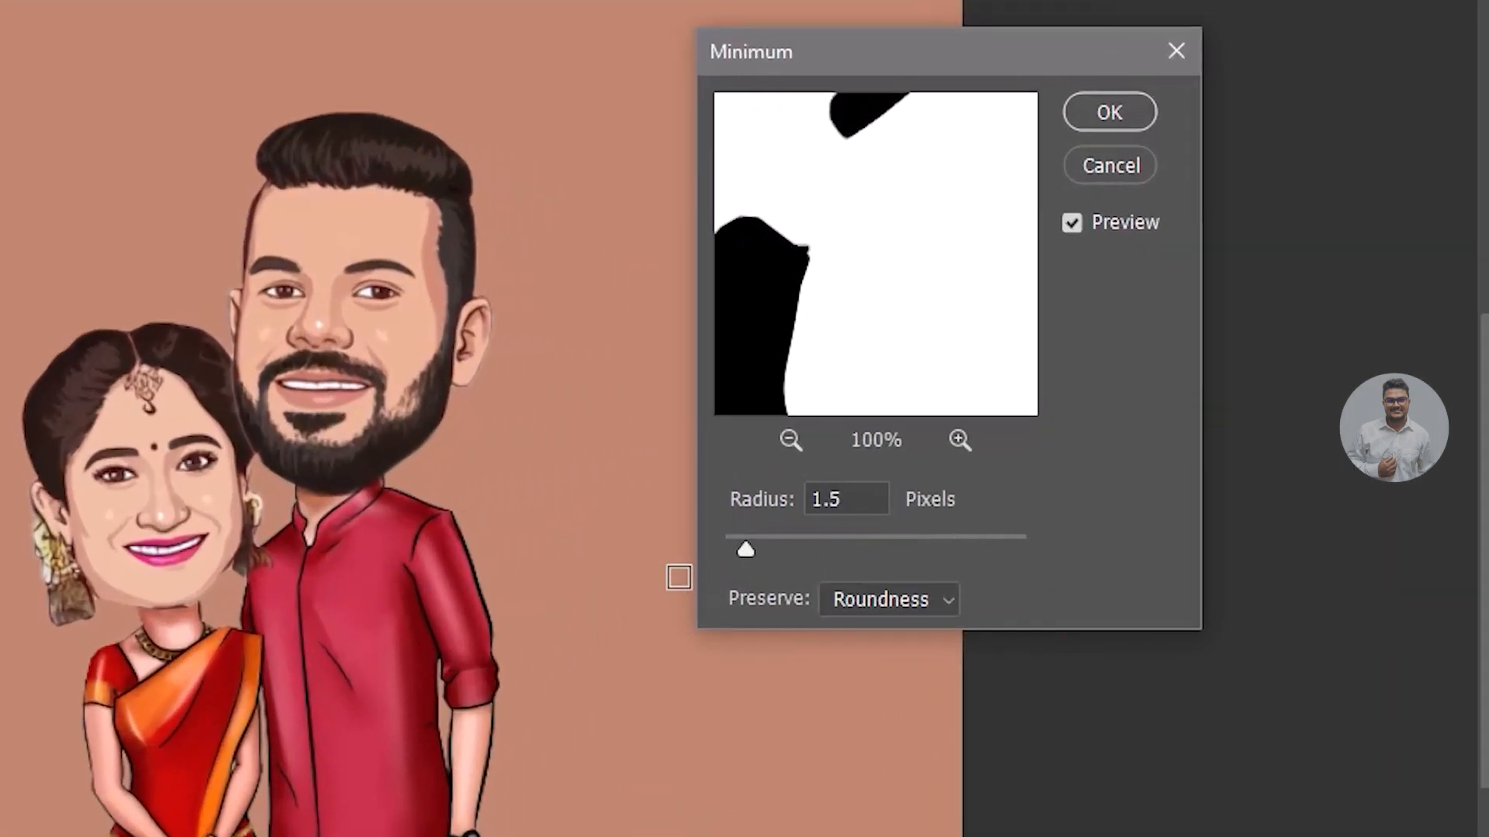
{"action": "left_click_drag", "start_coordinate": [750, 541], "coordinate": [758, 547]}
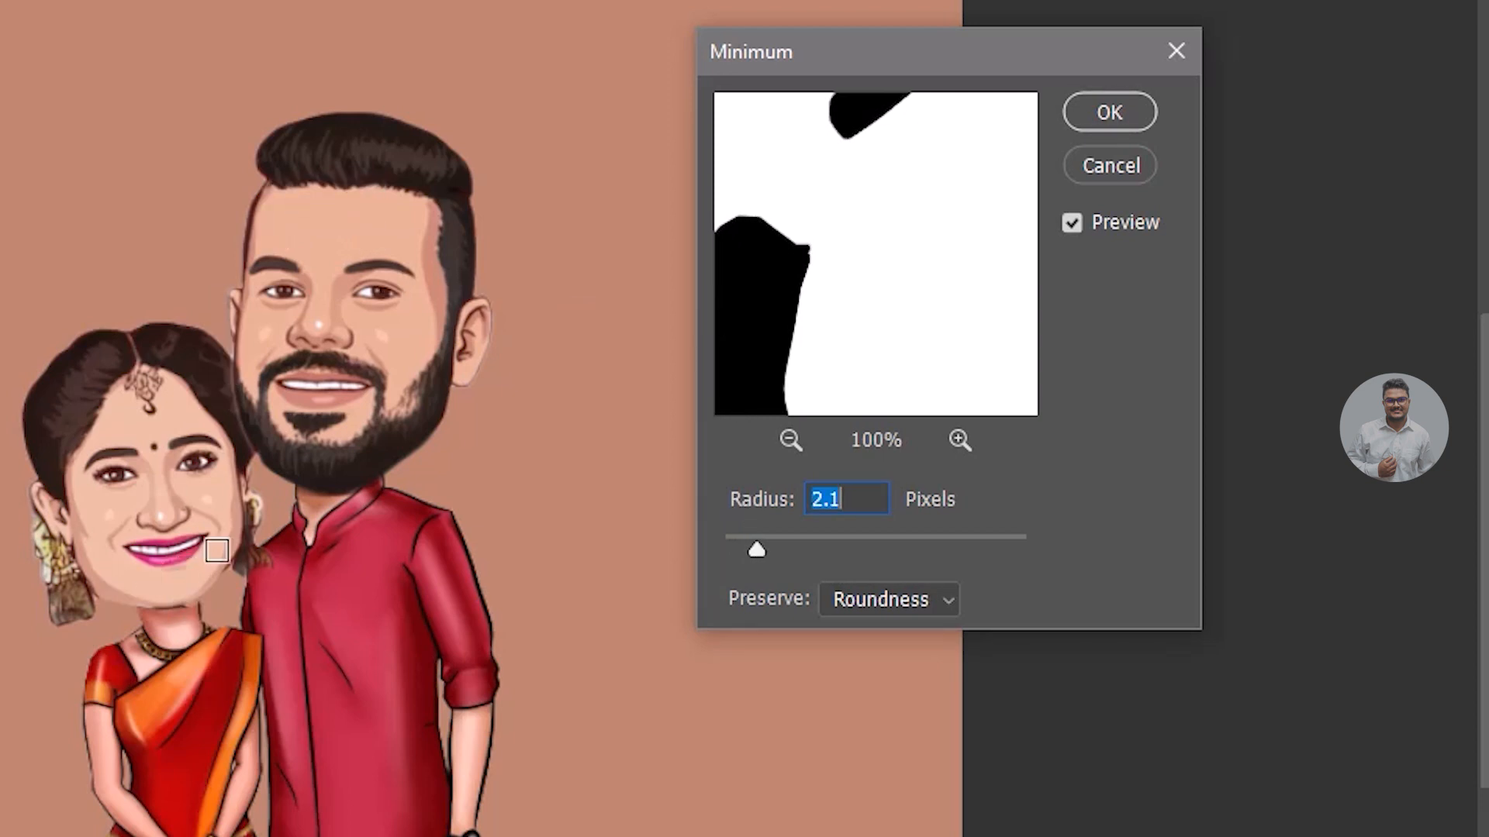
{"action": "left_click", "coordinate": [763, 552]}
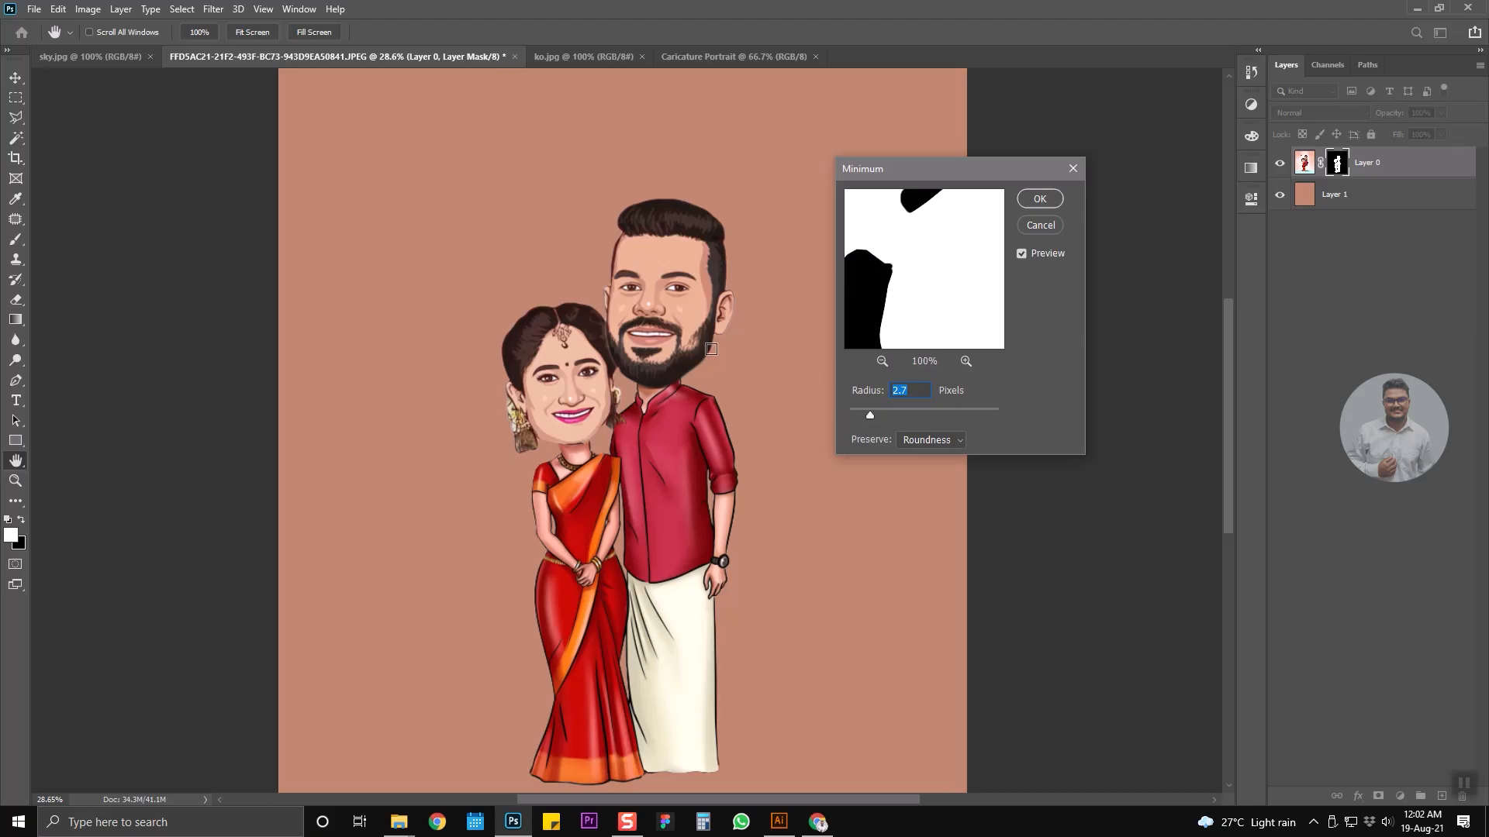
{"action": "left_click_drag", "start_coordinate": [768, 553], "coordinate": [775, 562]}
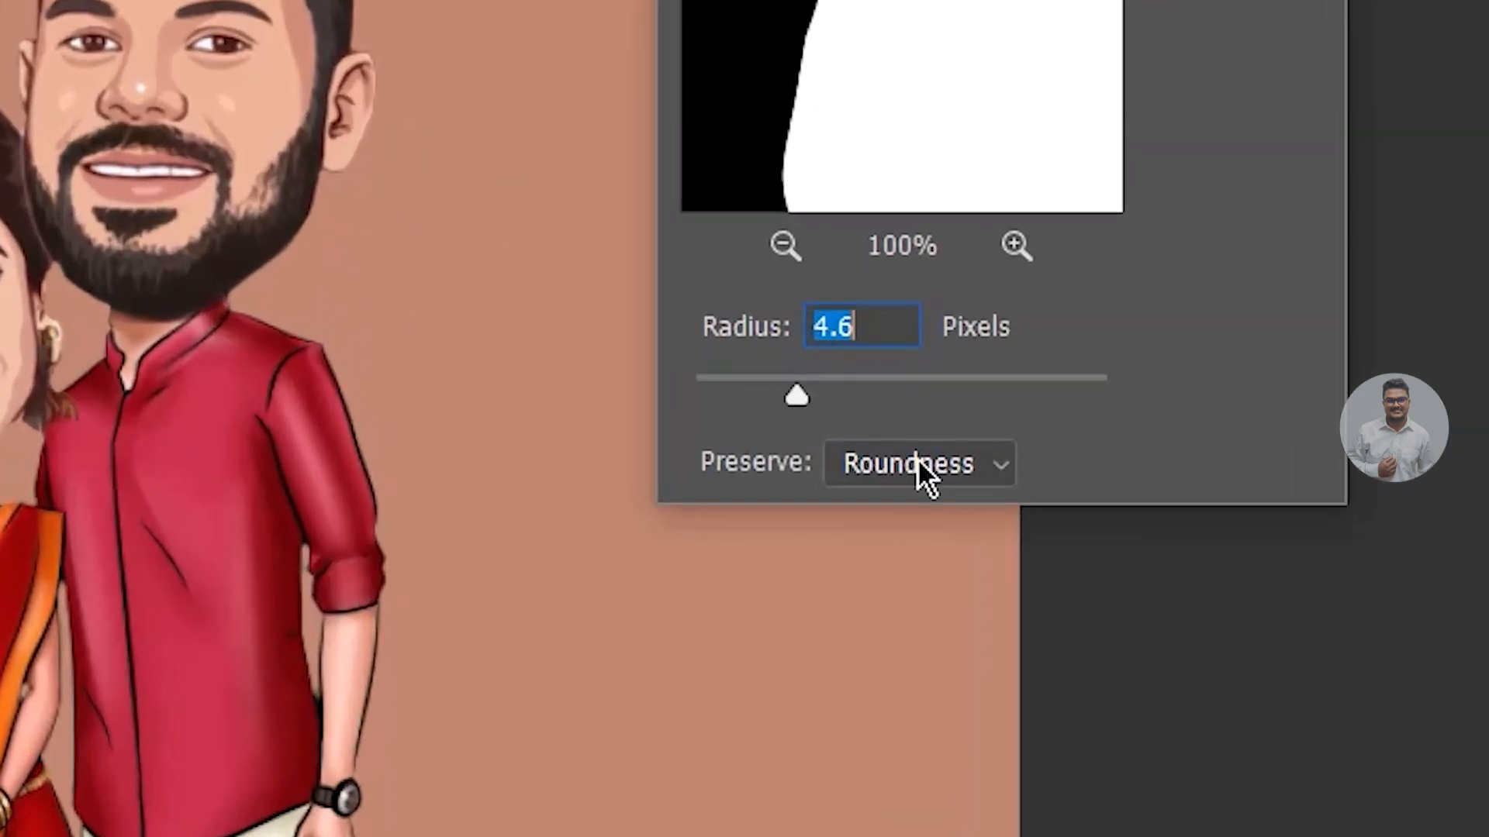
{"action": "left_click", "coordinate": [864, 470]}
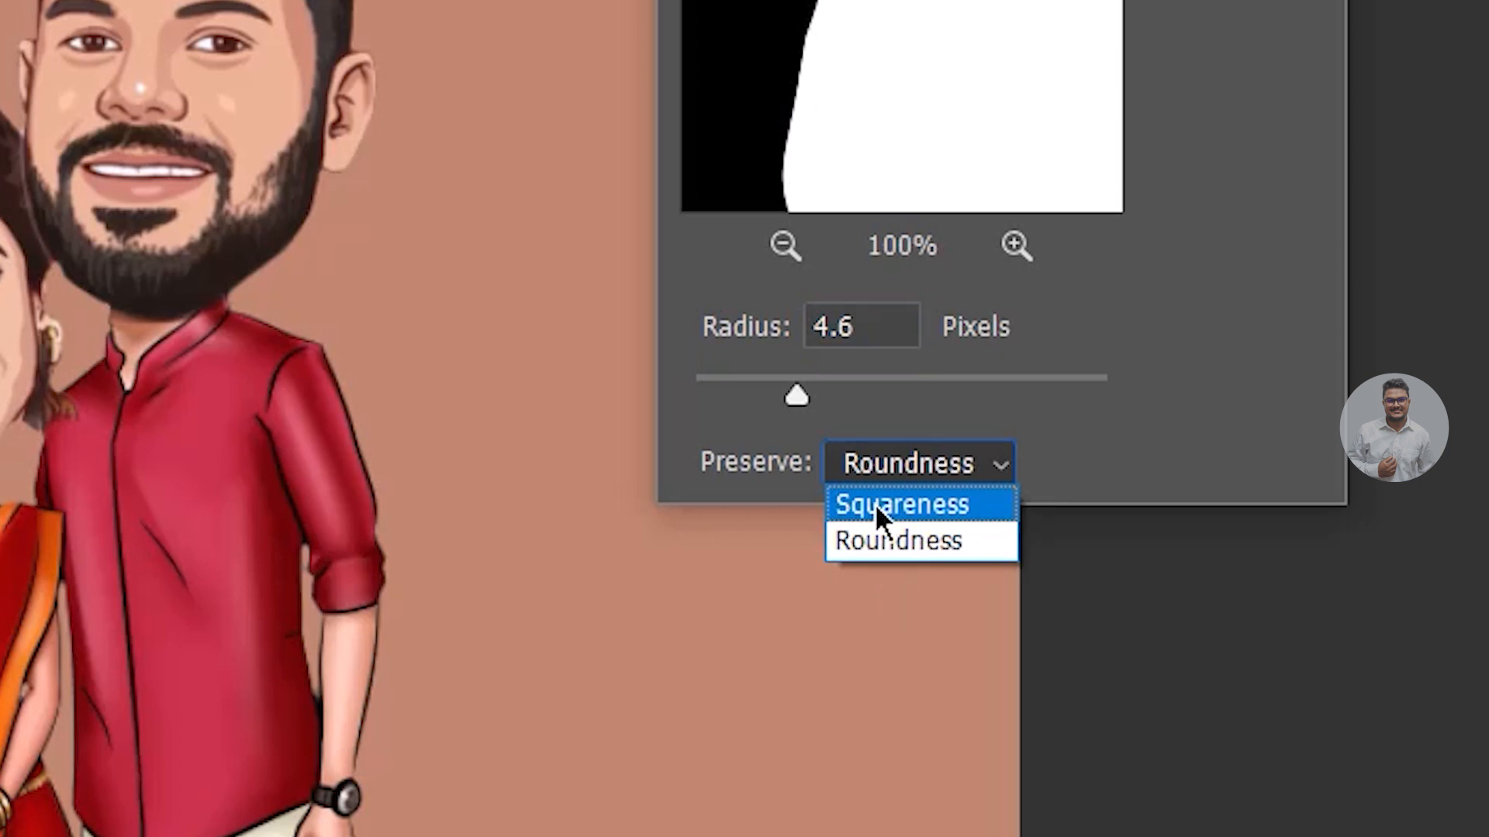
{"action": "left_click", "coordinate": [1083, 443]}
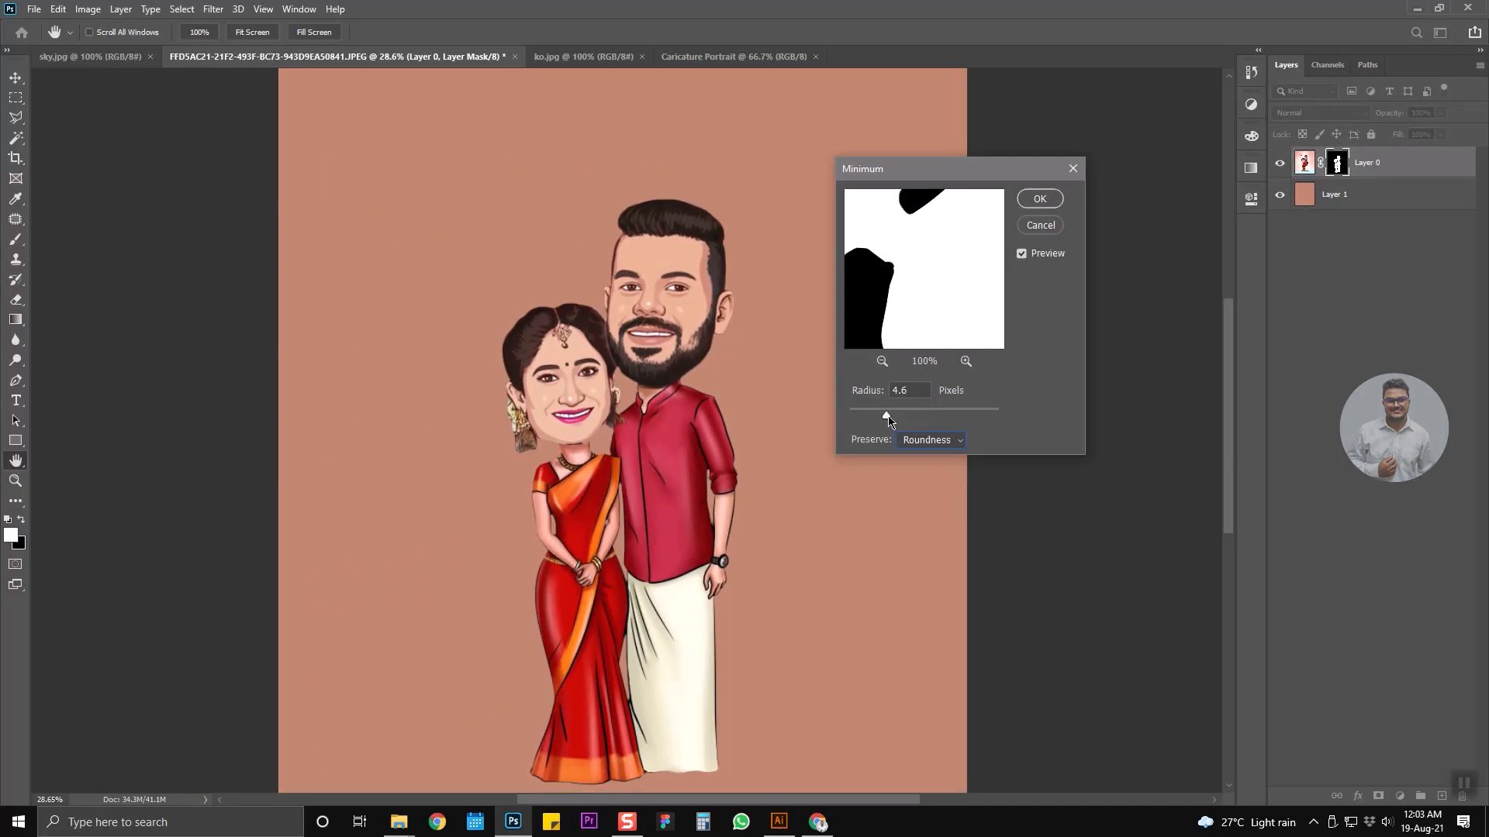
{"action": "left_click_drag", "start_coordinate": [891, 419], "coordinate": [893, 421]}
{"action": "type", "text": "5.0"}
{"action": "left_click", "coordinate": [1039, 199]}
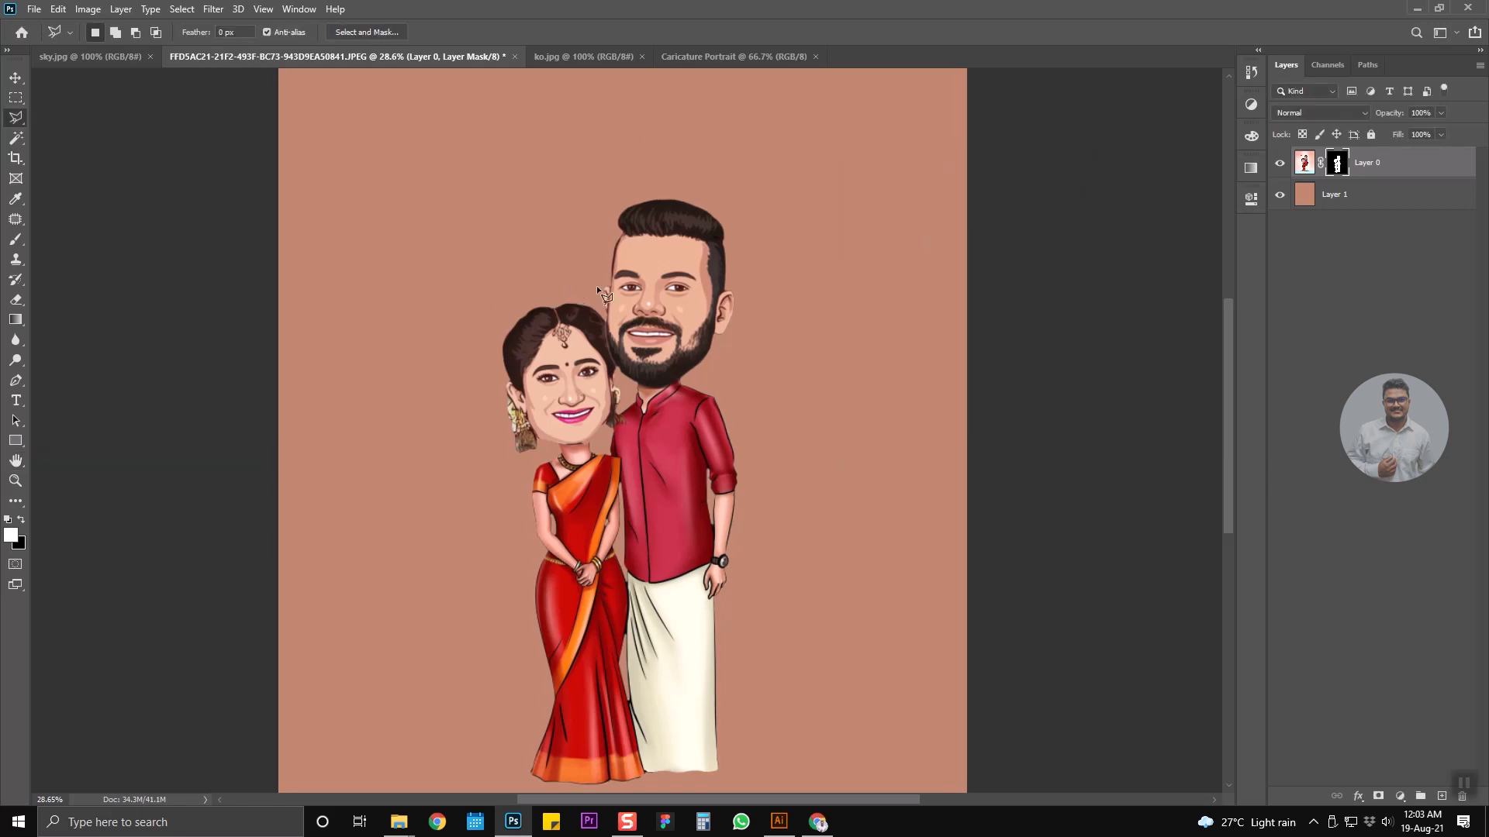
Hide the brownish-pink backing layer and bring the masked couple into the Caricature Portrait document.
{"action": "scroll", "coordinate": [639, 300], "scroll_direction": "down", "scroll_amount": 2}
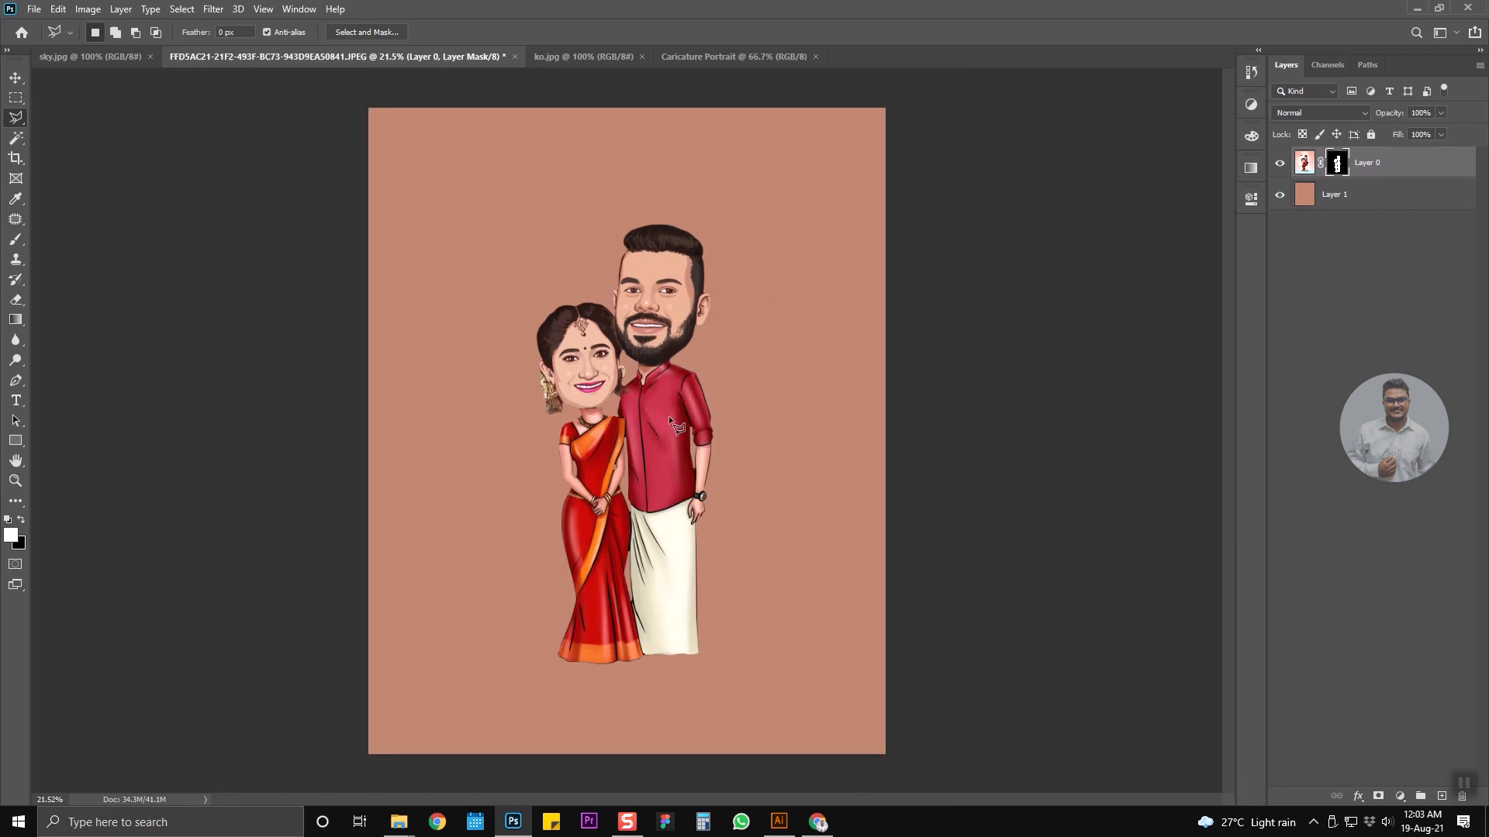
{"action": "left_click", "coordinate": [1279, 194]}
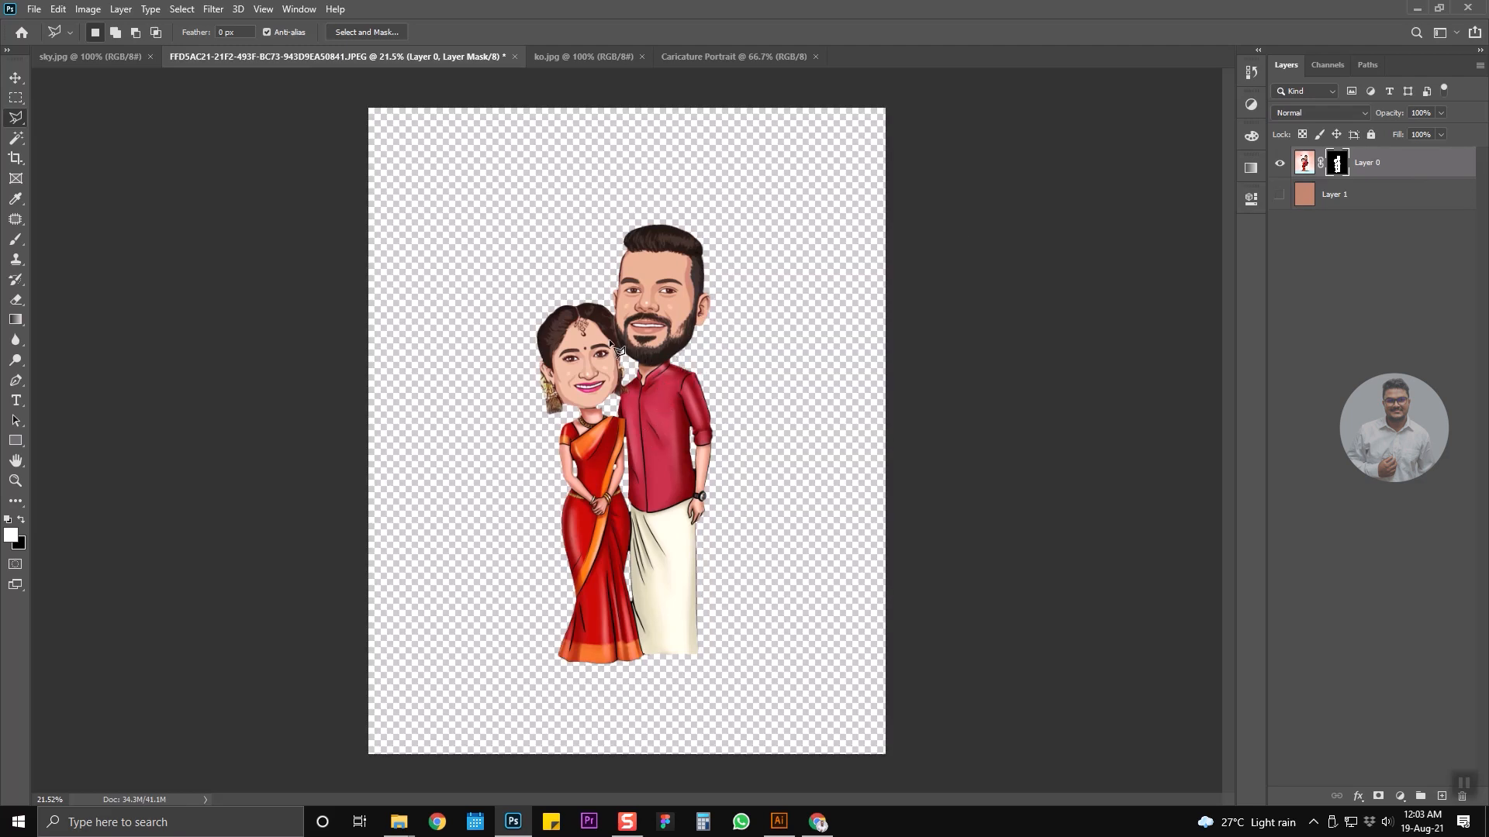
{"action": "key", "text": "v"}
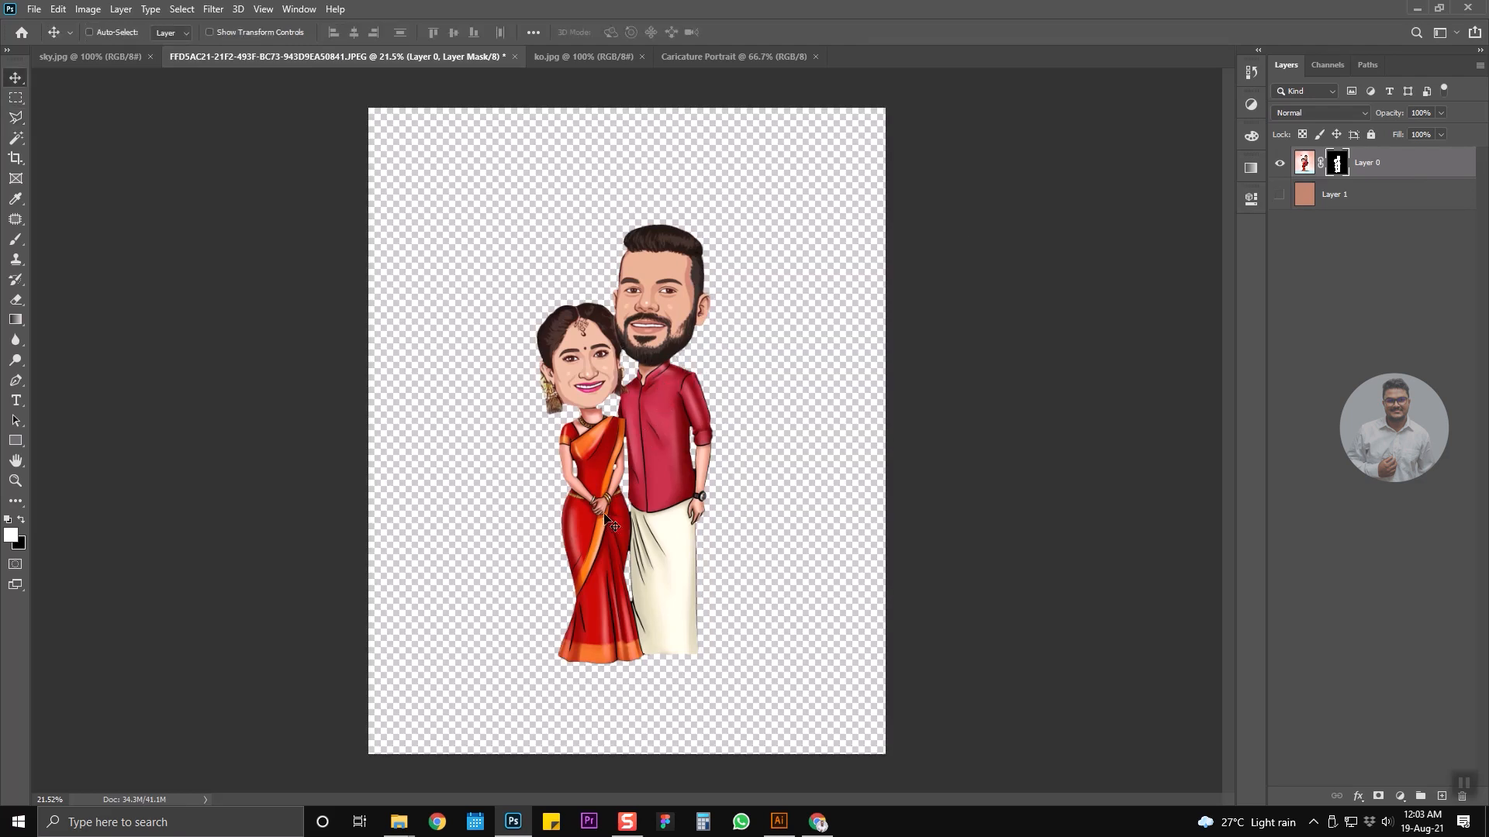
{"action": "left_click_drag", "start_coordinate": [598, 510], "coordinate": [674, 411]}
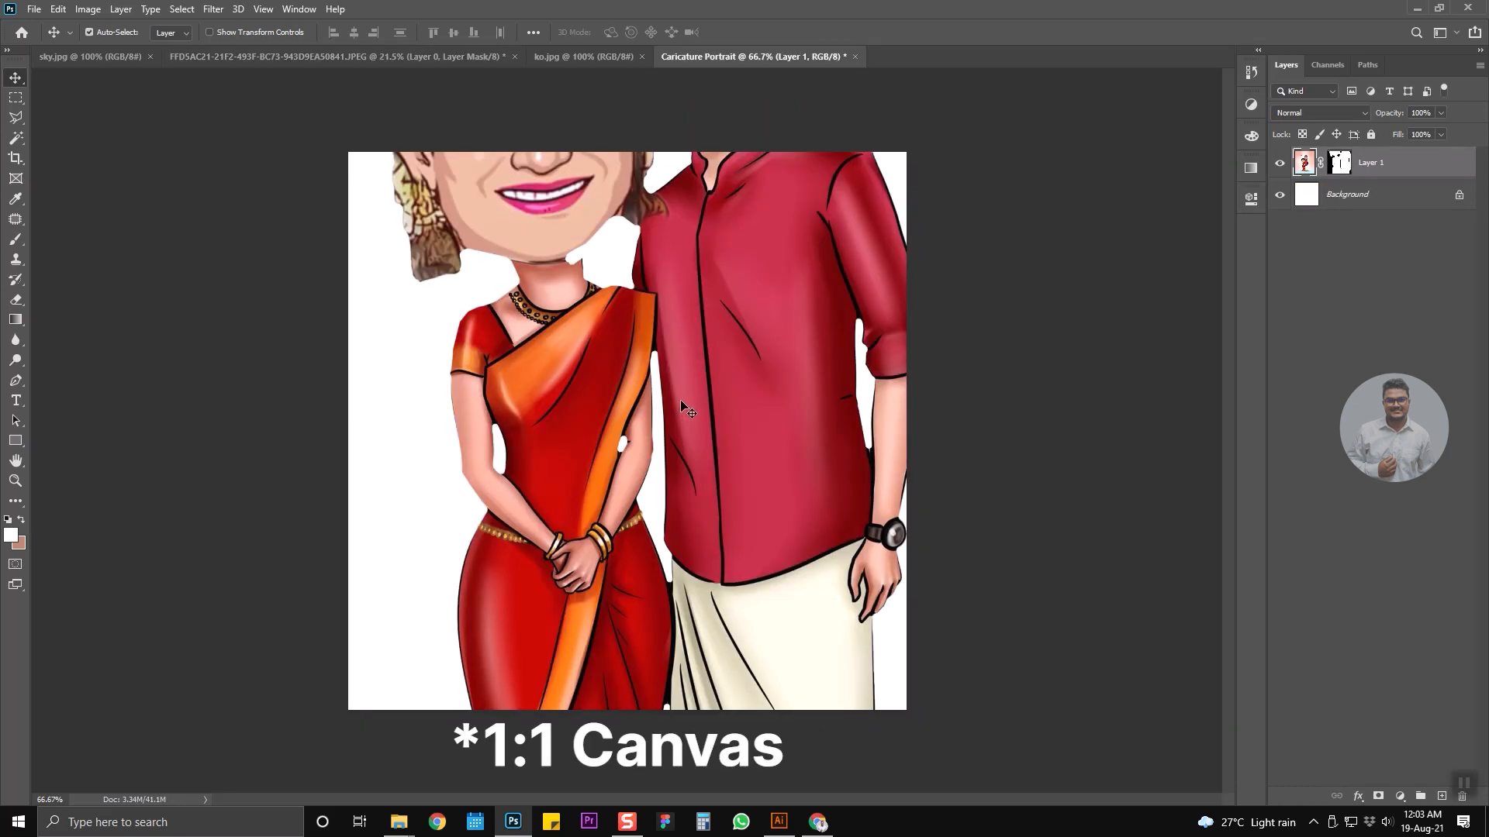
Scale the couple down proportionally with Free Transform so both full figures fit inside the square canvas.
{"action": "key", "text": "ctrl+t"}
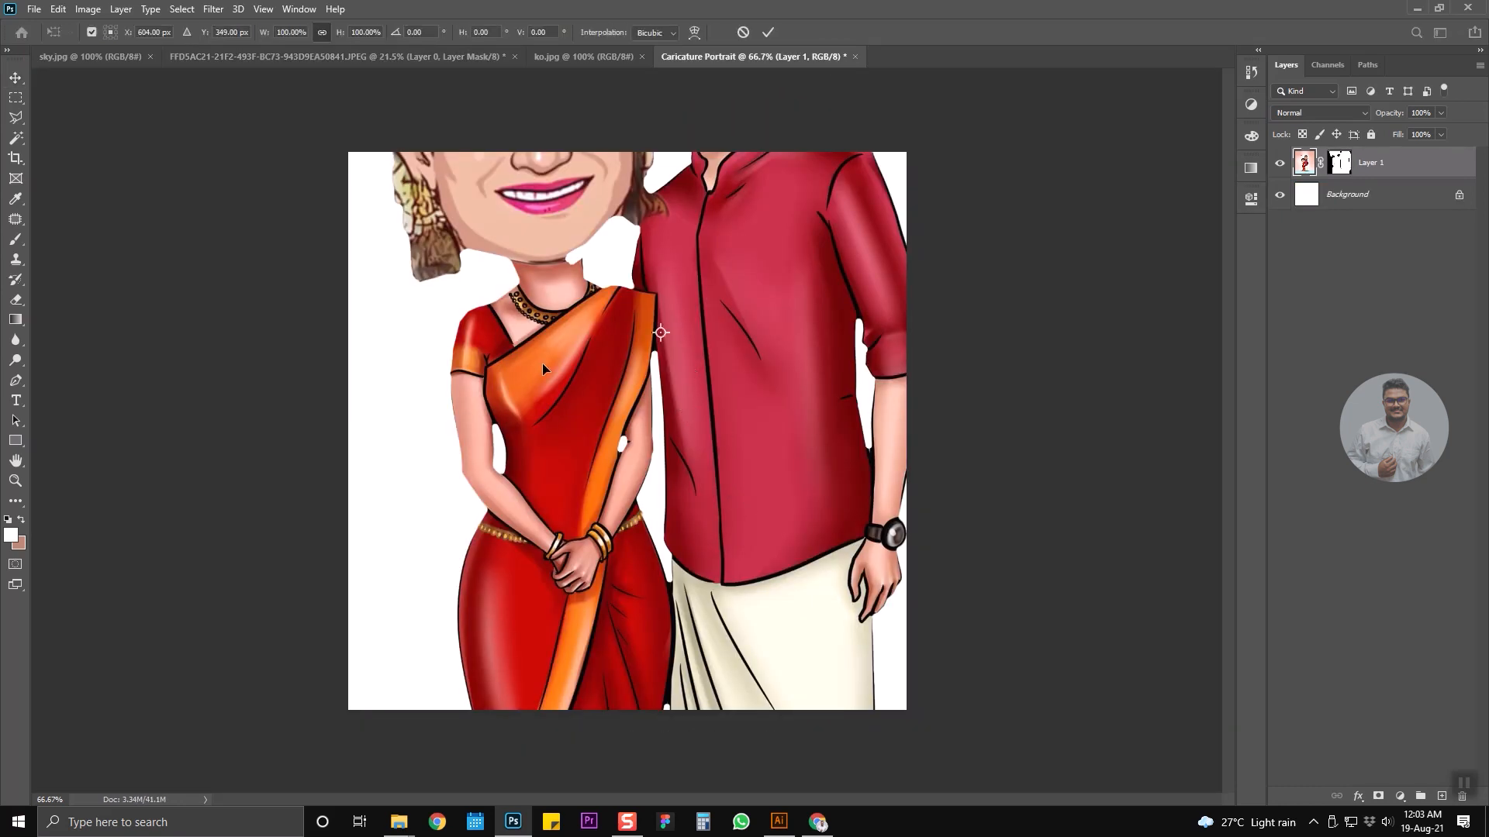
{"action": "key", "text": "ctrl+0"}
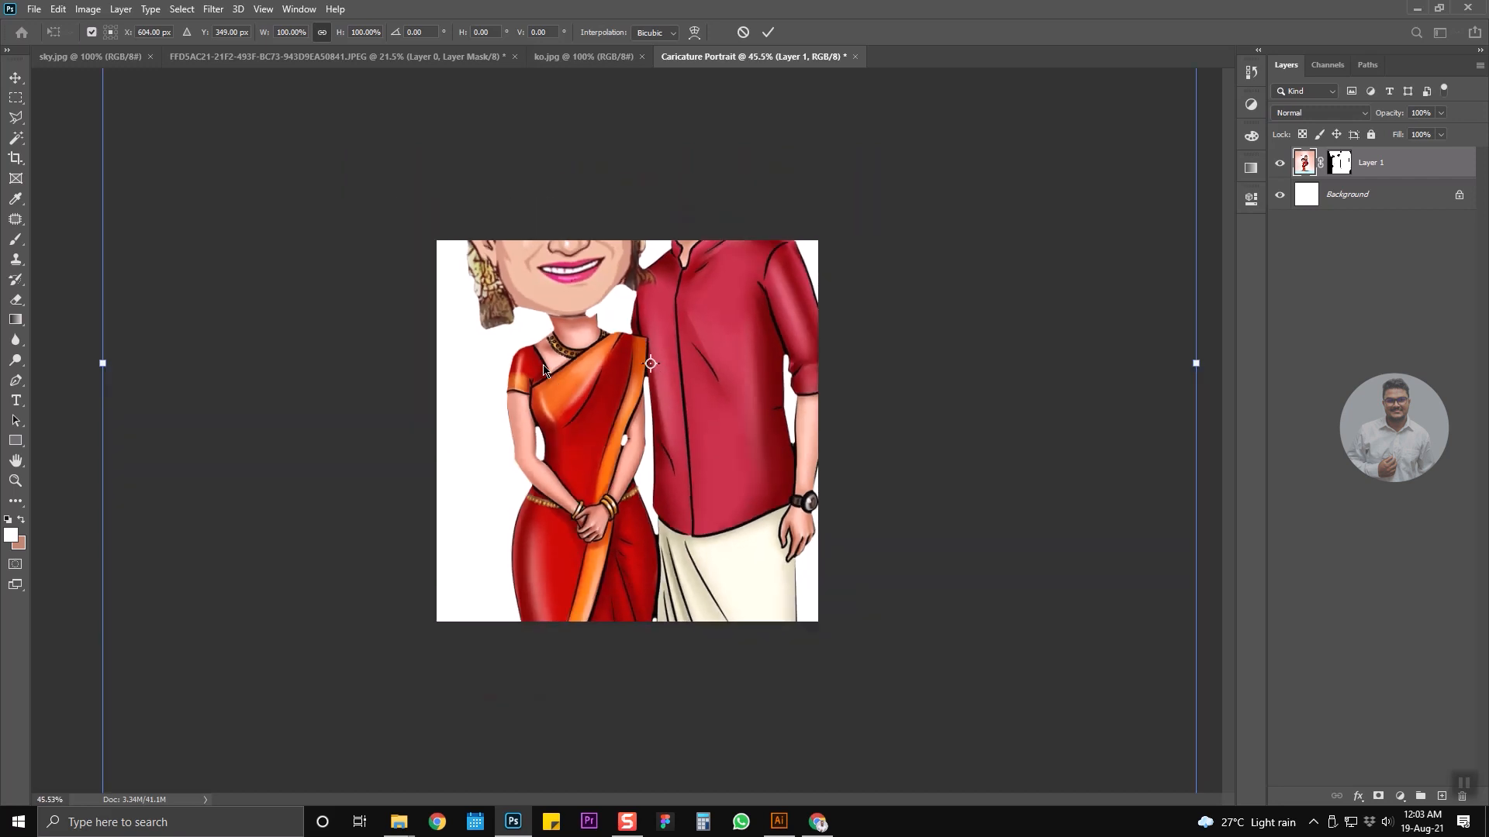
{"action": "scroll", "coordinate": [543, 376], "scroll_direction": "down", "scroll_amount": 3}
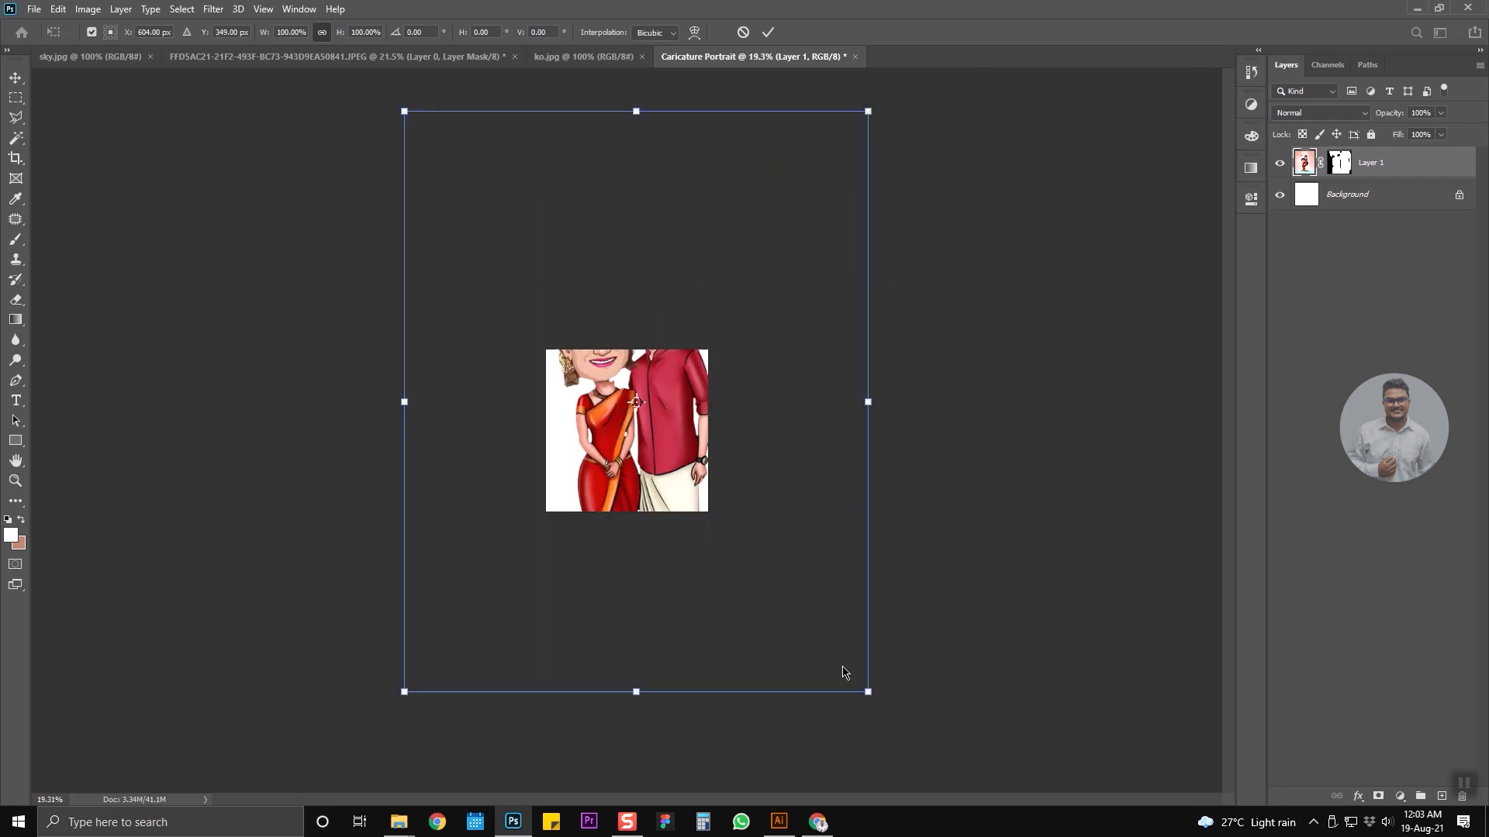
{"action": "key", "text": "alt"}
{"action": "left_click_drag", "start_coordinate": [868, 692], "coordinate": [643, 443]}
{"action": "key", "text": "Return"}
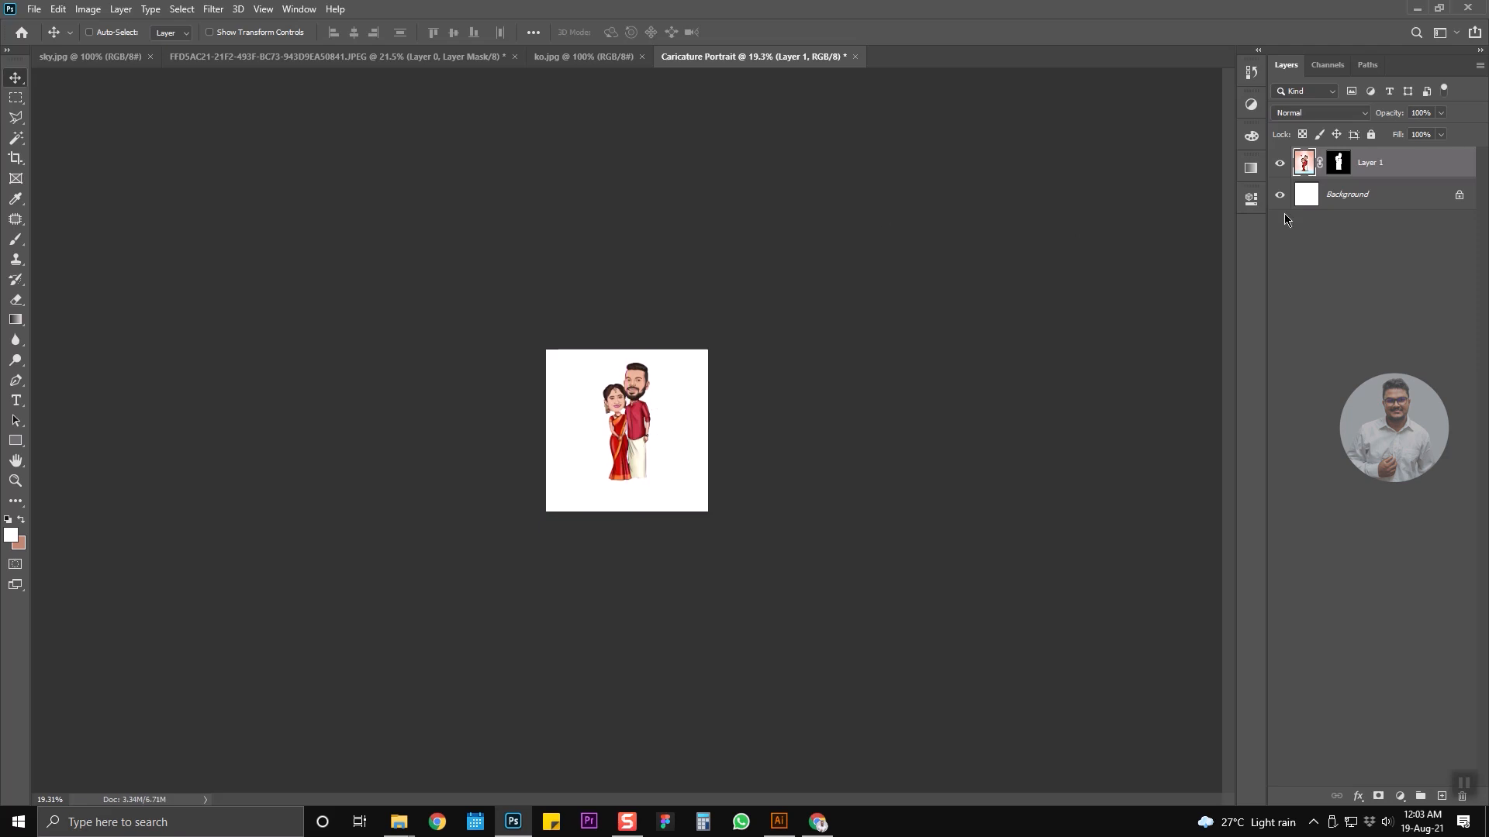
Align the couple's layer with the Background layer by horizontal and vertical centers.
{"action": "left_click", "coordinate": [1369, 195], "text": "ctrl"}
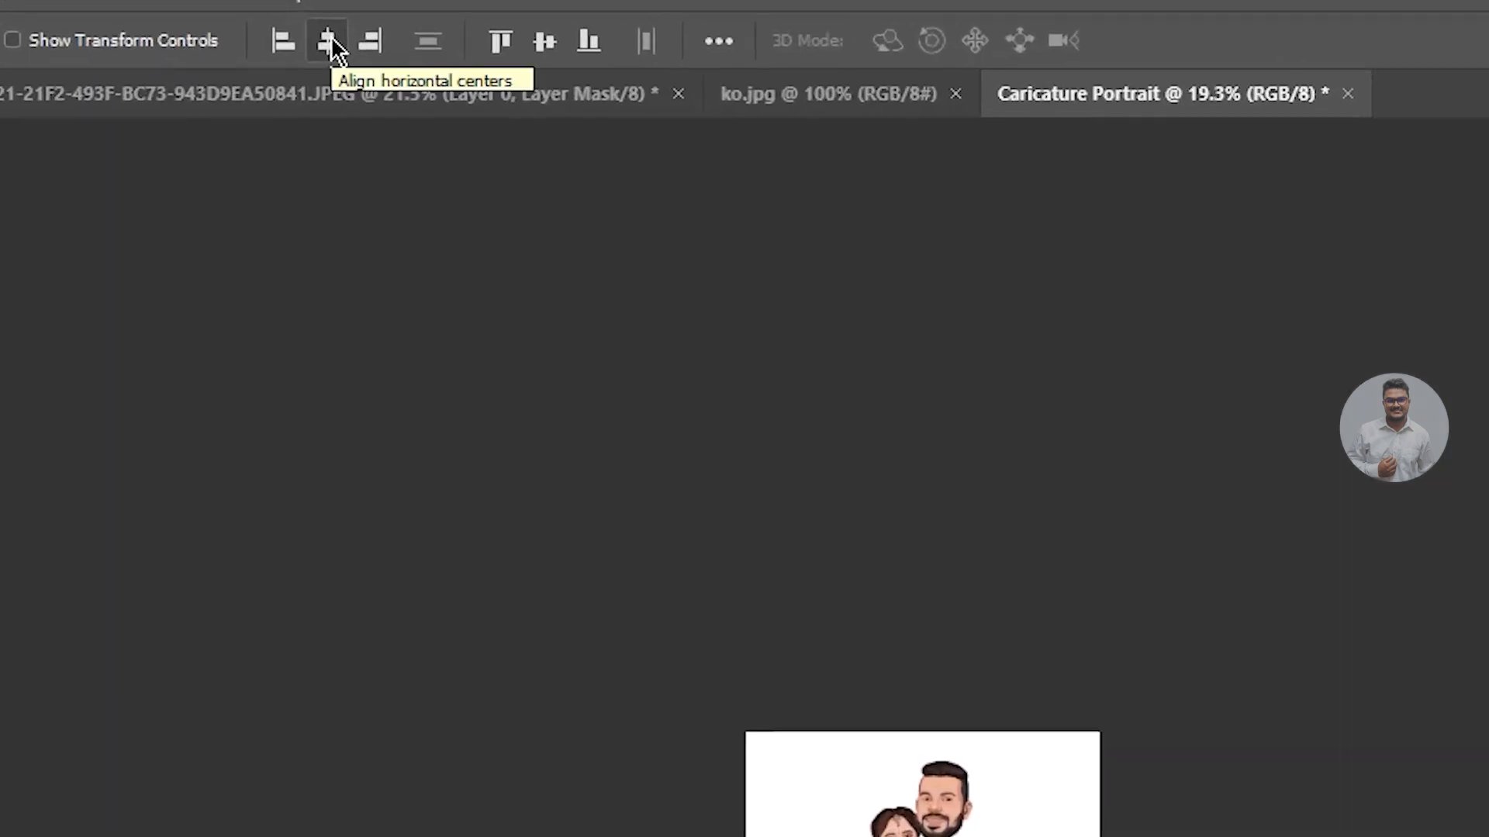
{"action": "left_click", "coordinate": [332, 41]}
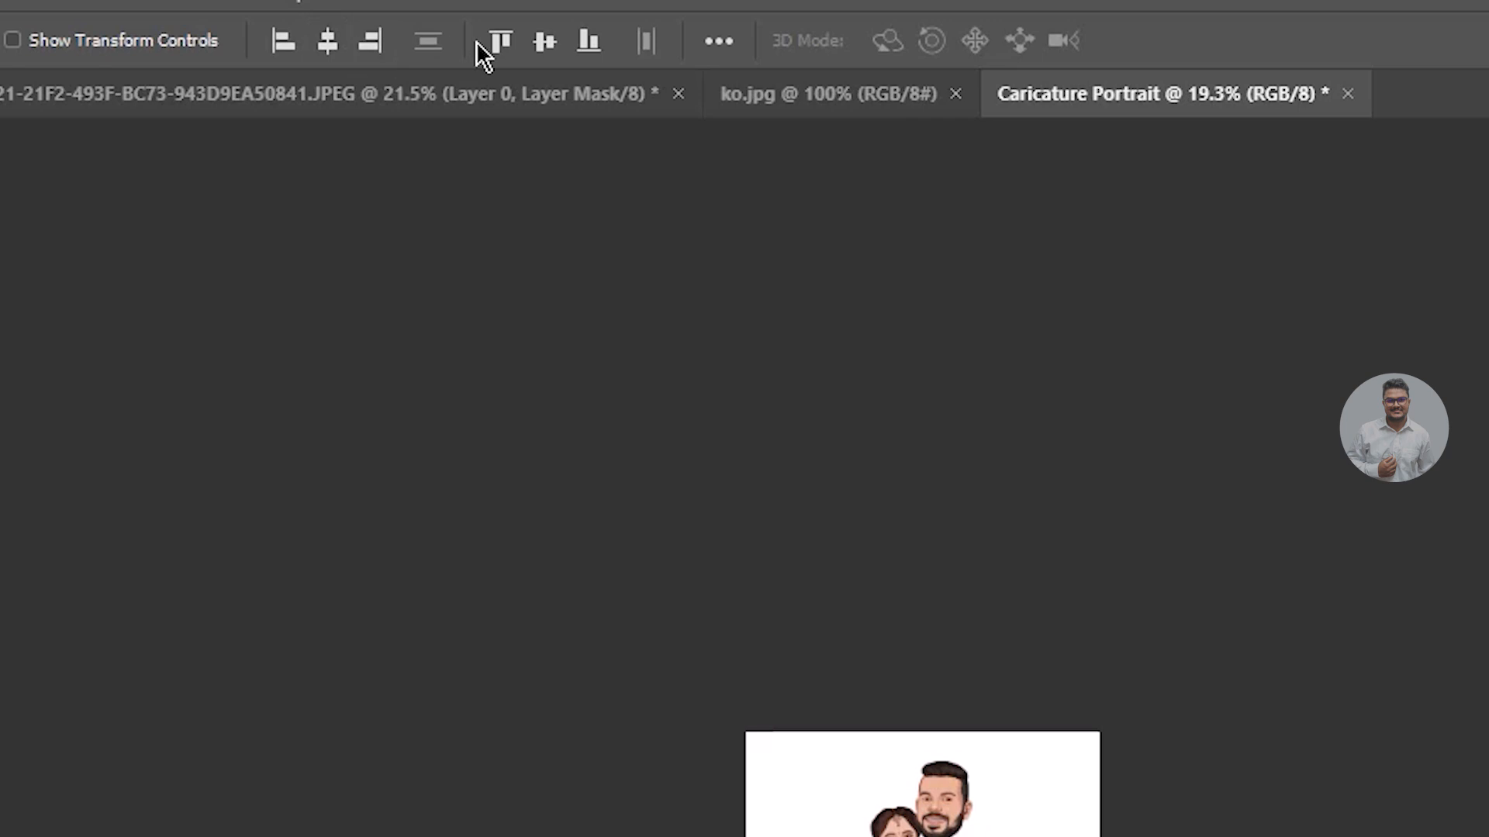
{"action": "left_click", "coordinate": [545, 43]}
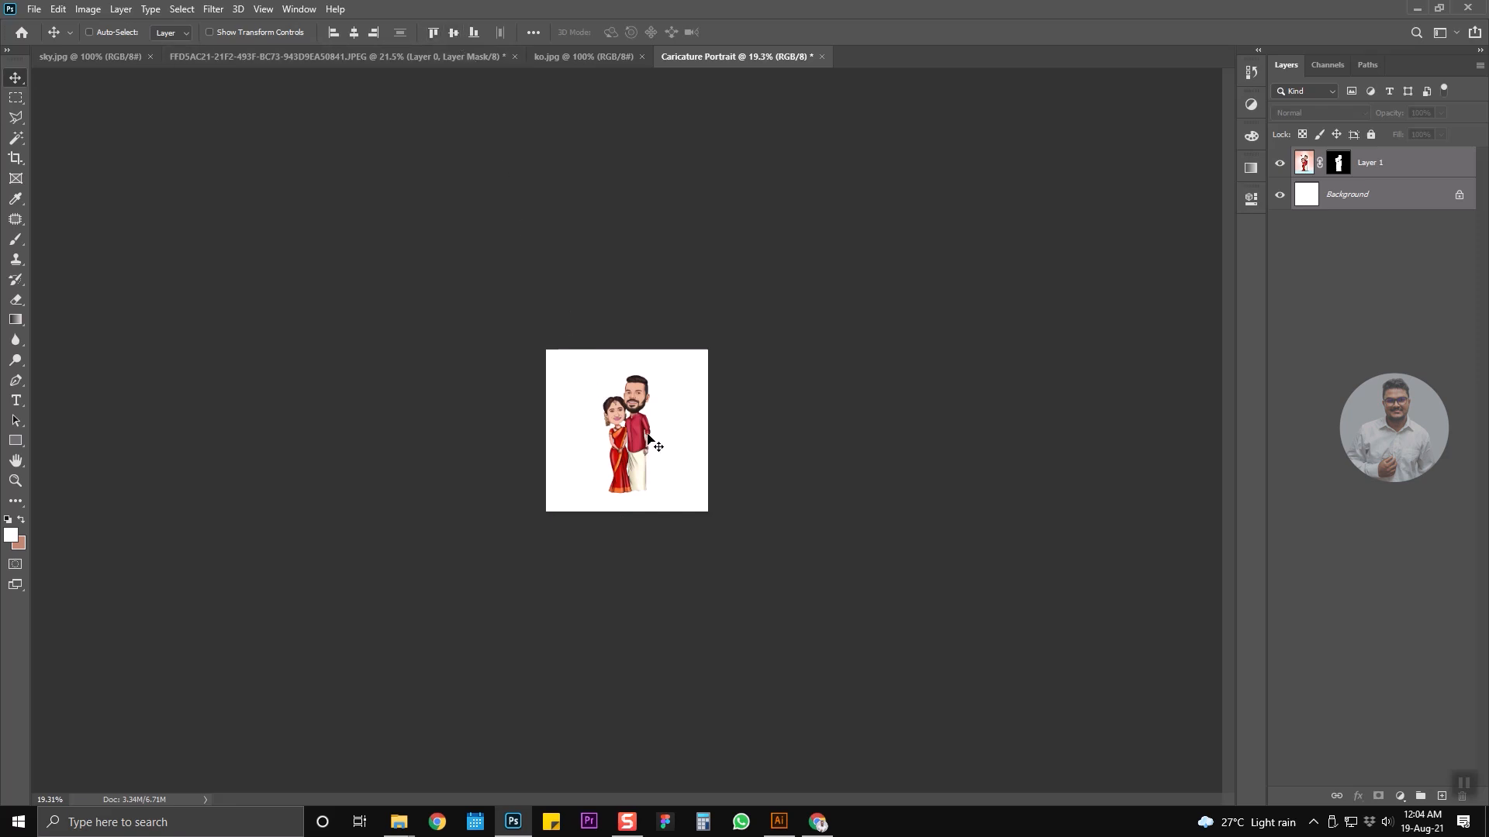
{"action": "scroll", "coordinate": [643, 434], "scroll_direction": "up", "scroll_amount": 5}
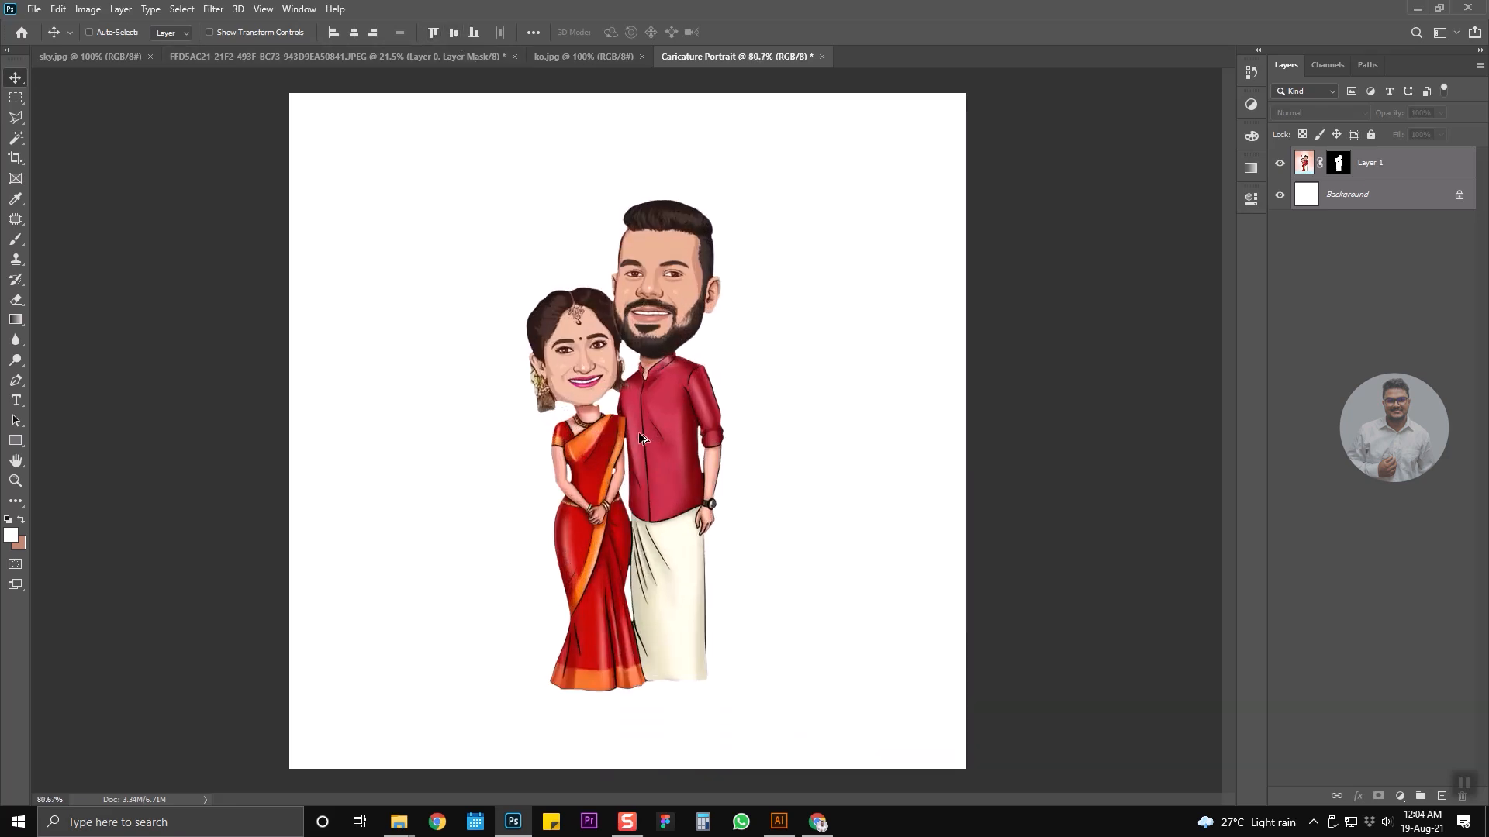
{"action": "scroll", "coordinate": [639, 431], "scroll_direction": "down", "scroll_amount": 1}
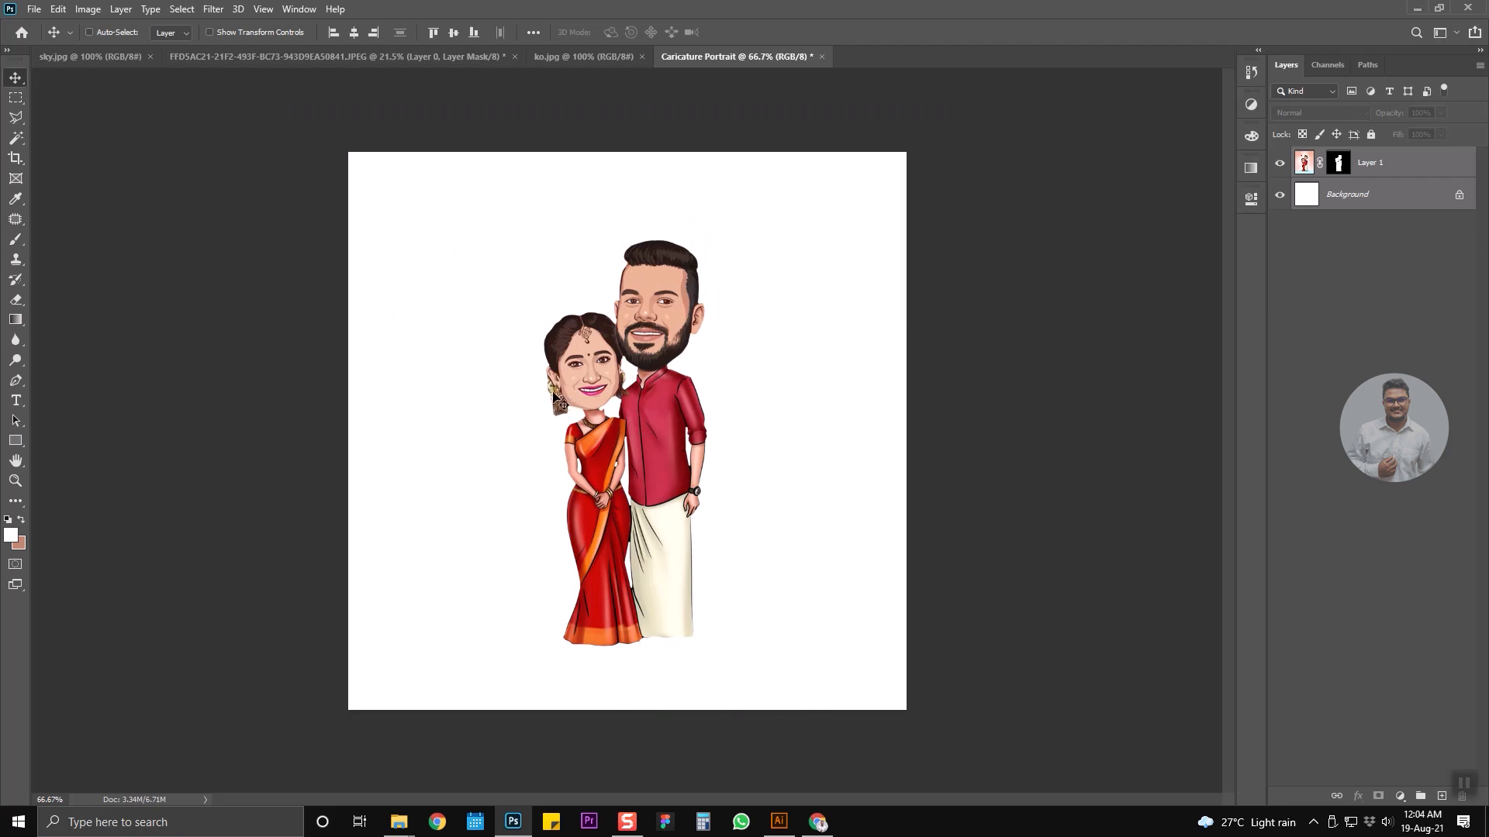
Select only the couple's layer, Layer 1, and shift it sideways on the canvas.
{"action": "right_click", "coordinate": [644, 436]}
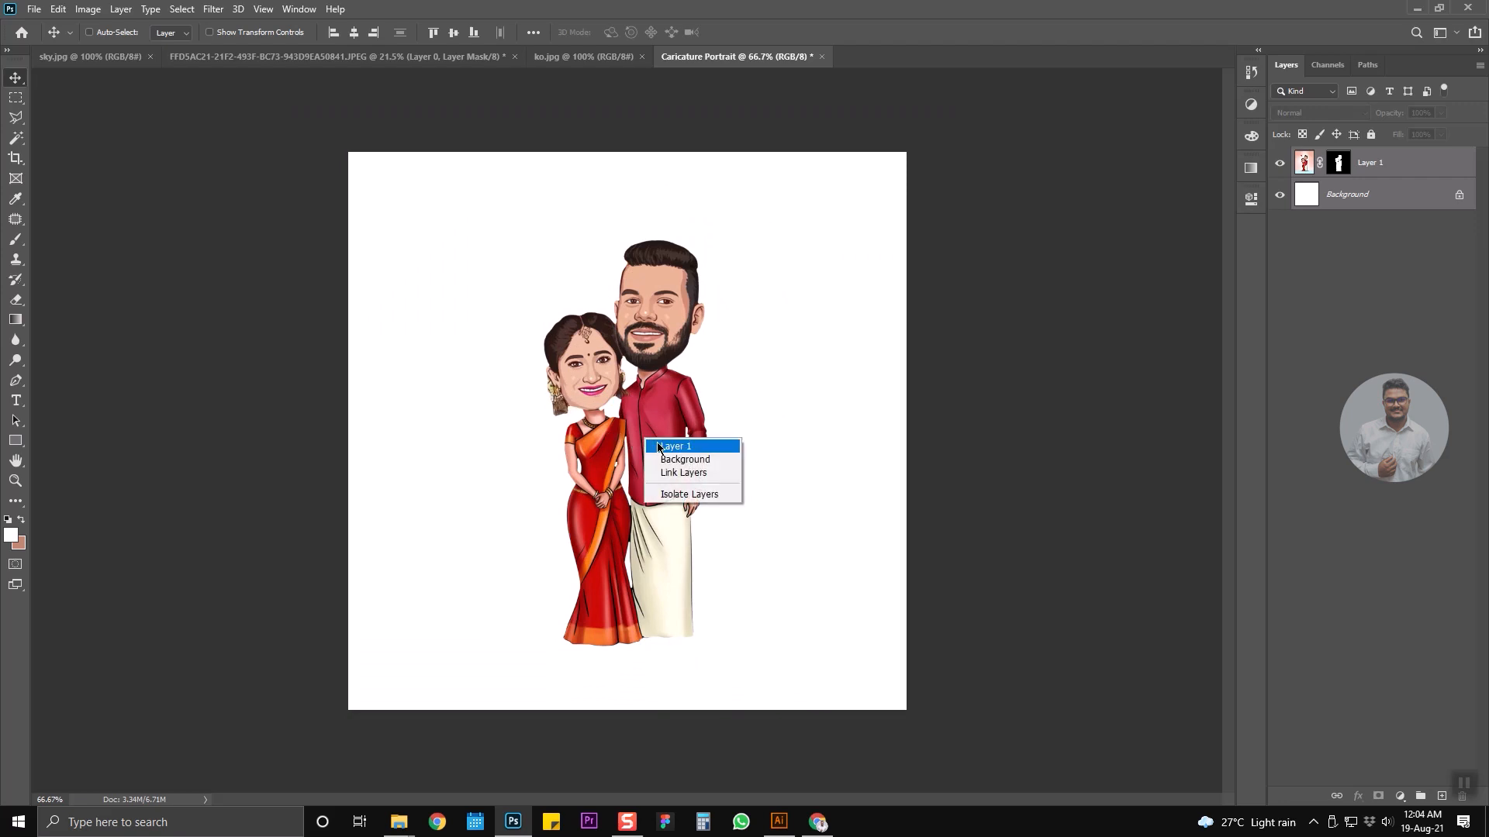
{"action": "left_click", "coordinate": [658, 447]}
{"action": "left_click_drag", "start_coordinate": [658, 448], "coordinate": [543, 448]}
Look through the open sky.jpg and couple images and bring up the ko.jpg temple image.
{"action": "key", "text": "ctrl+Tab"}
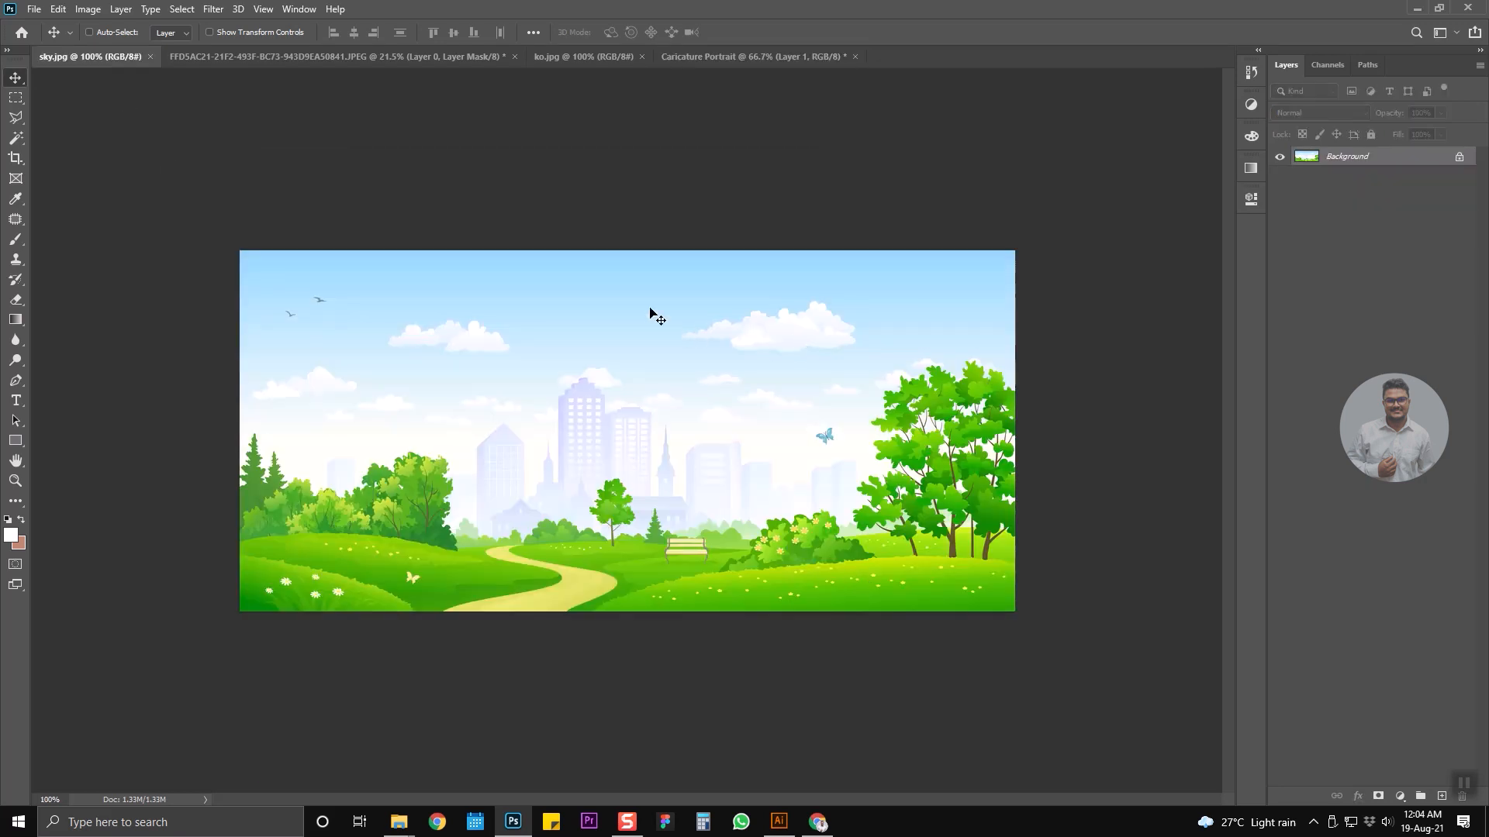
{"action": "left_click", "coordinate": [286, 68]}
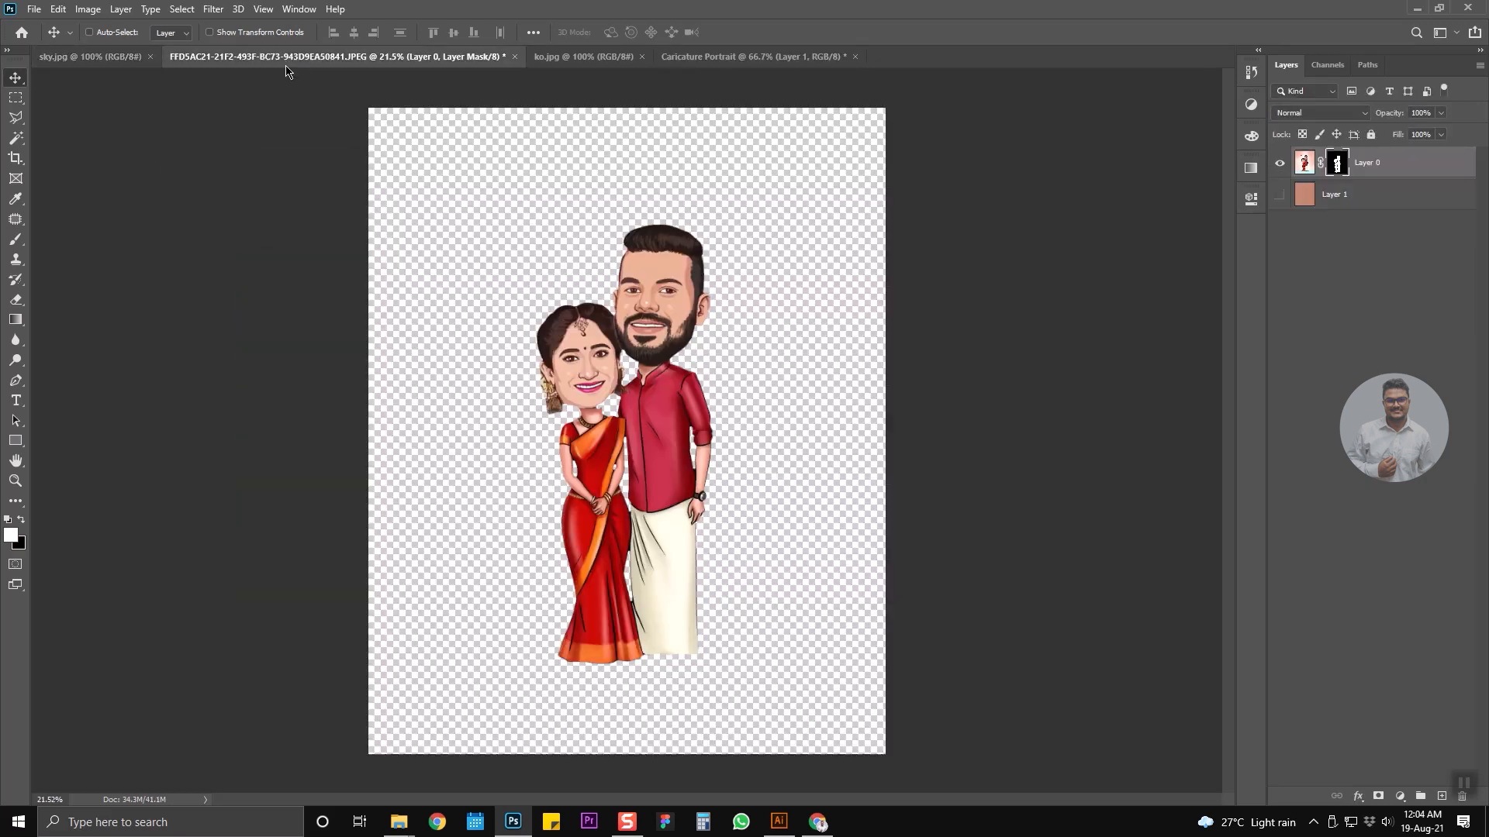
{"action": "left_click", "coordinate": [555, 57]}
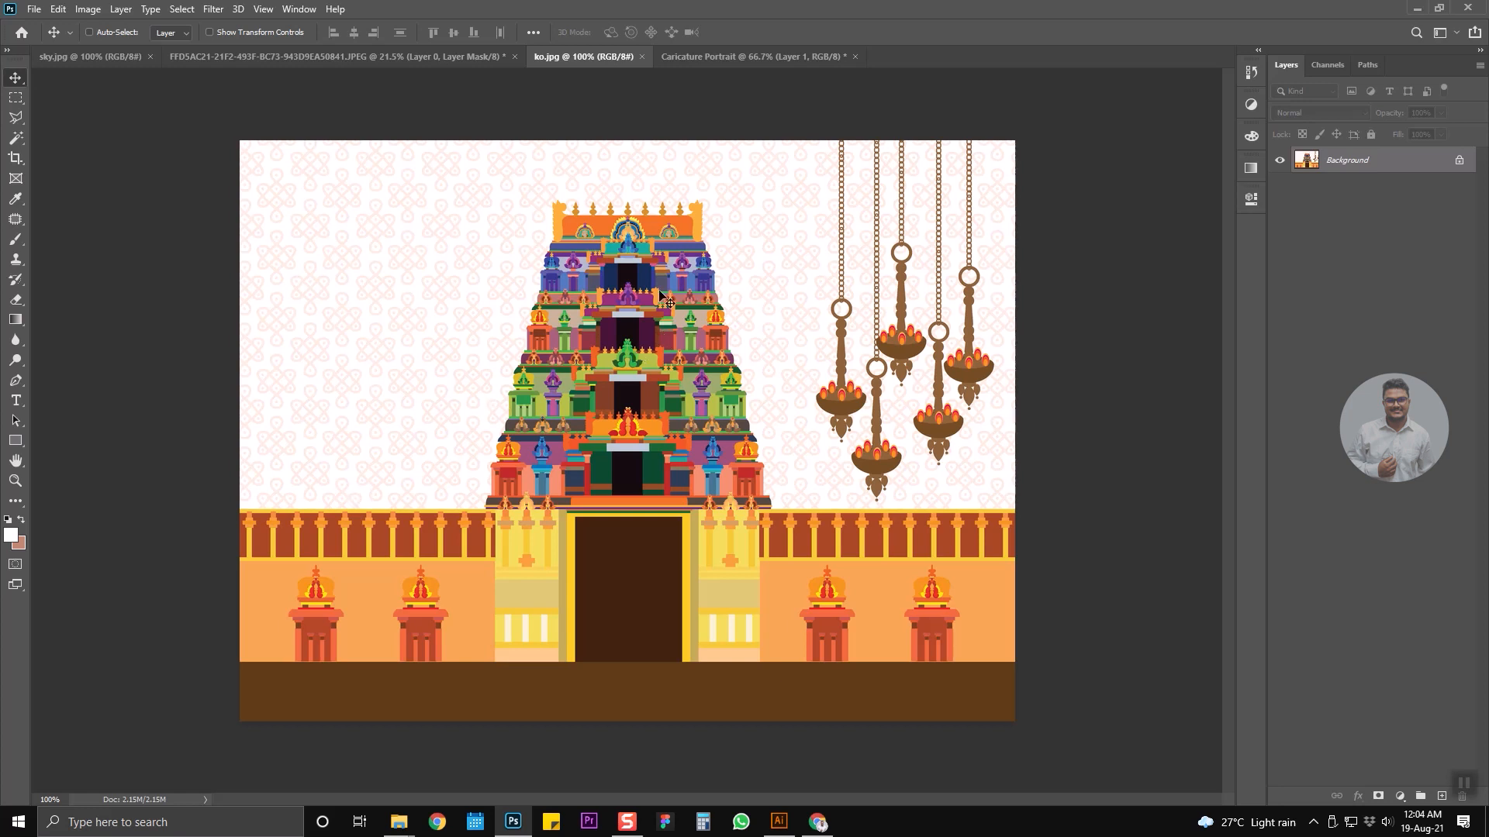
Bring the ko.jpg temple image into the Caricature Portrait document and position it below the couple's layer.
{"action": "left_click_drag", "start_coordinate": [658, 363], "coordinate": [667, 332]}
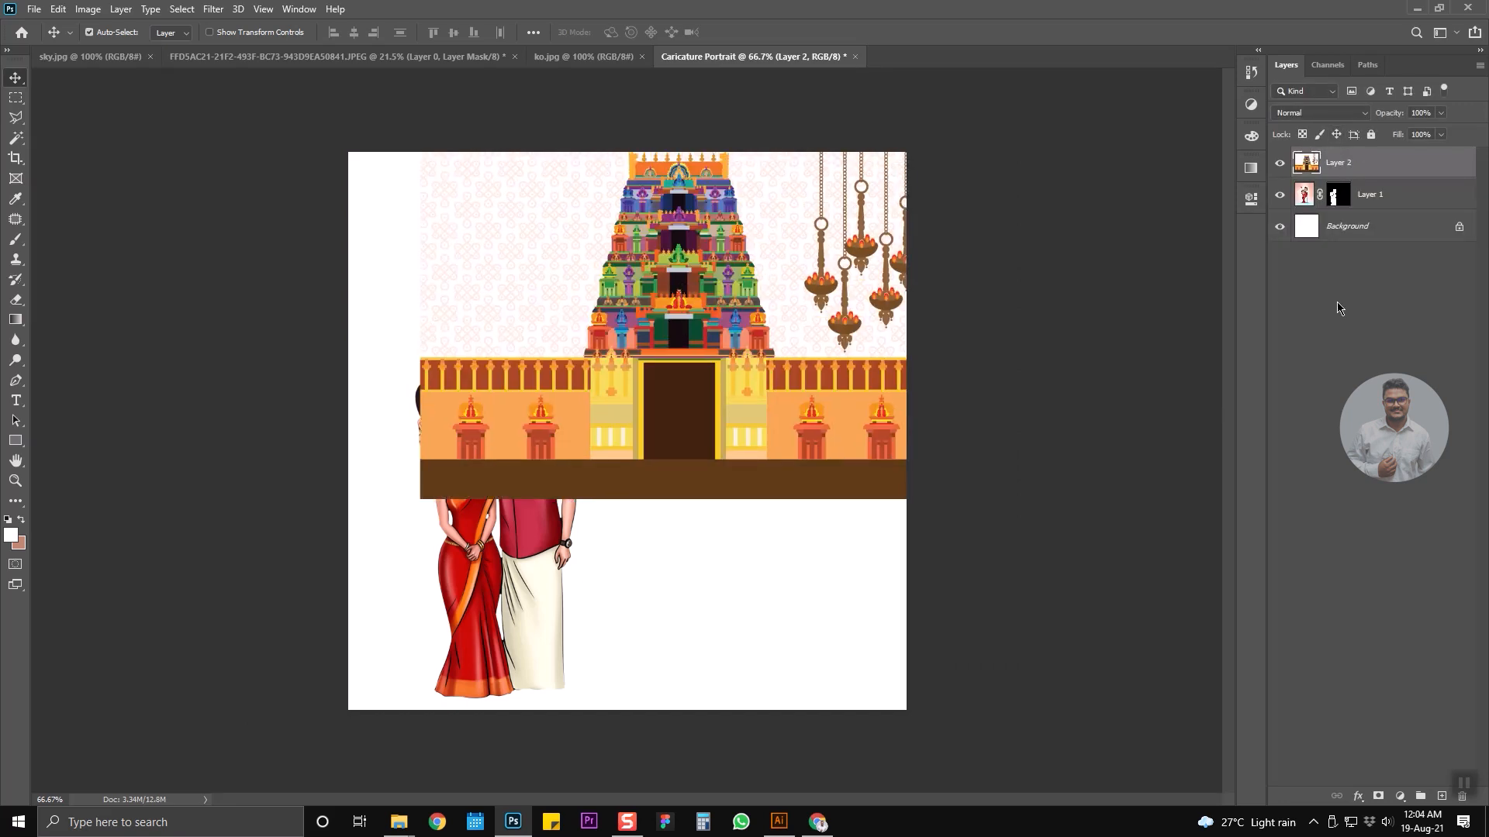
{"action": "key", "text": "ctrl+bracketleft"}
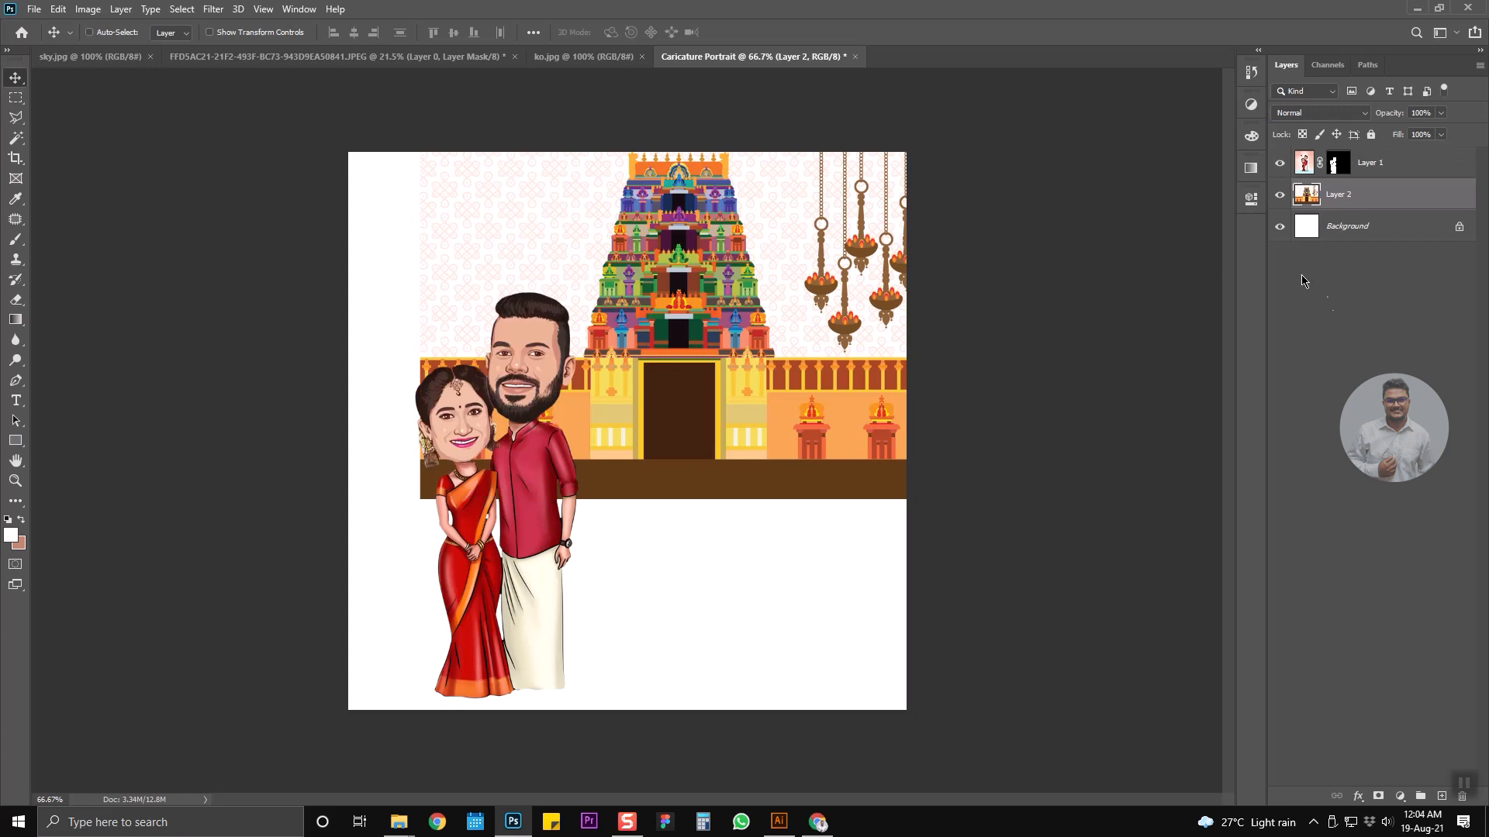
{"action": "left_click_drag", "start_coordinate": [836, 300], "coordinate": [774, 494]}
Scale the temple layer up to about 176% with Free Transform and position it to cover the square canvas.
{"action": "key", "text": "ctrl+t"}
{"action": "left_click_drag", "start_coordinate": [866, 320], "coordinate": [1206, 69]}
{"action": "left_click_drag", "start_coordinate": [921, 248], "coordinate": [911, 286]}
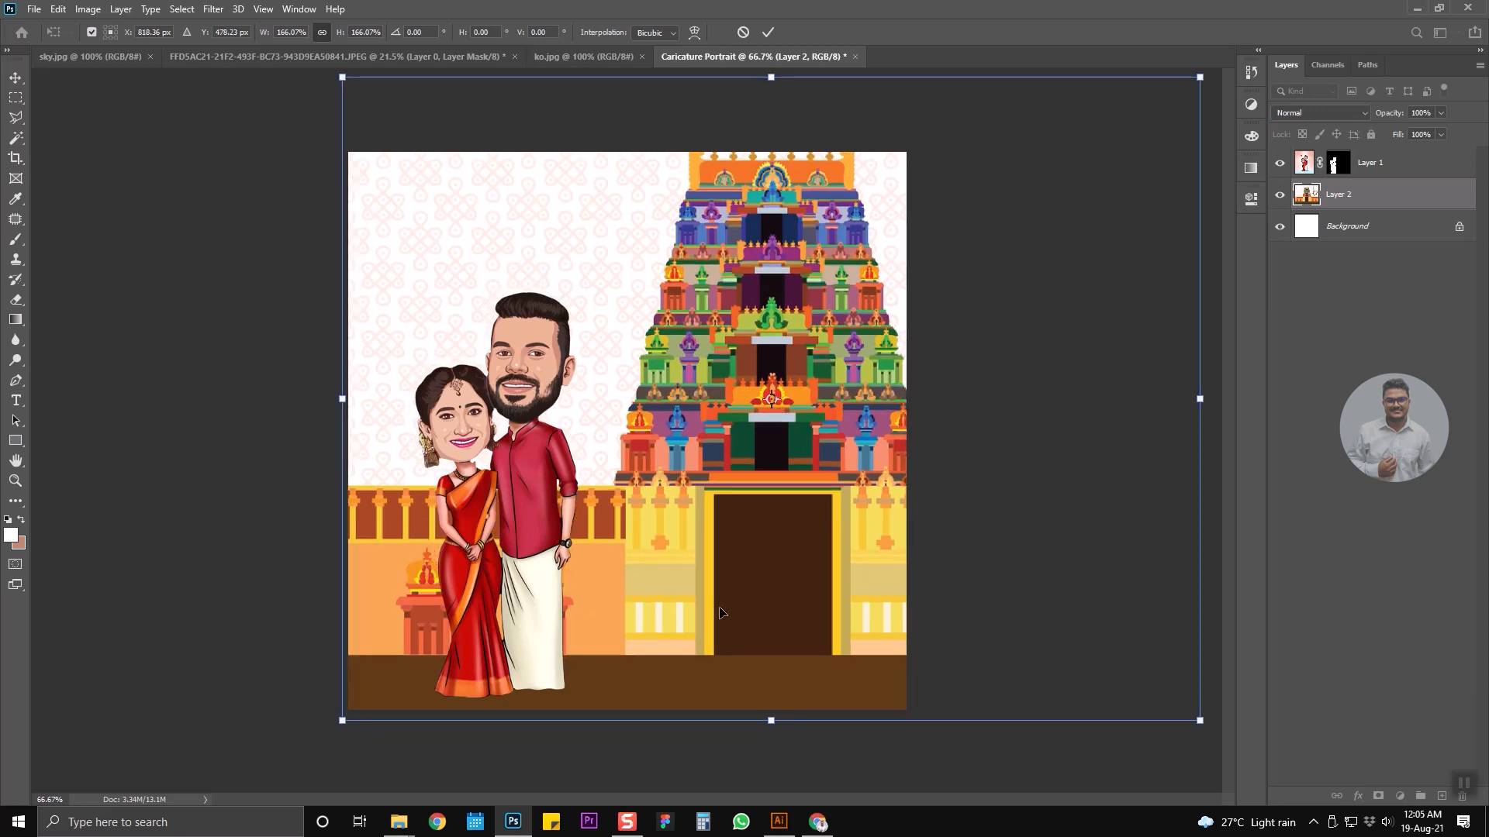
{"action": "left_click_drag", "start_coordinate": [685, 413], "coordinate": [781, 400]}
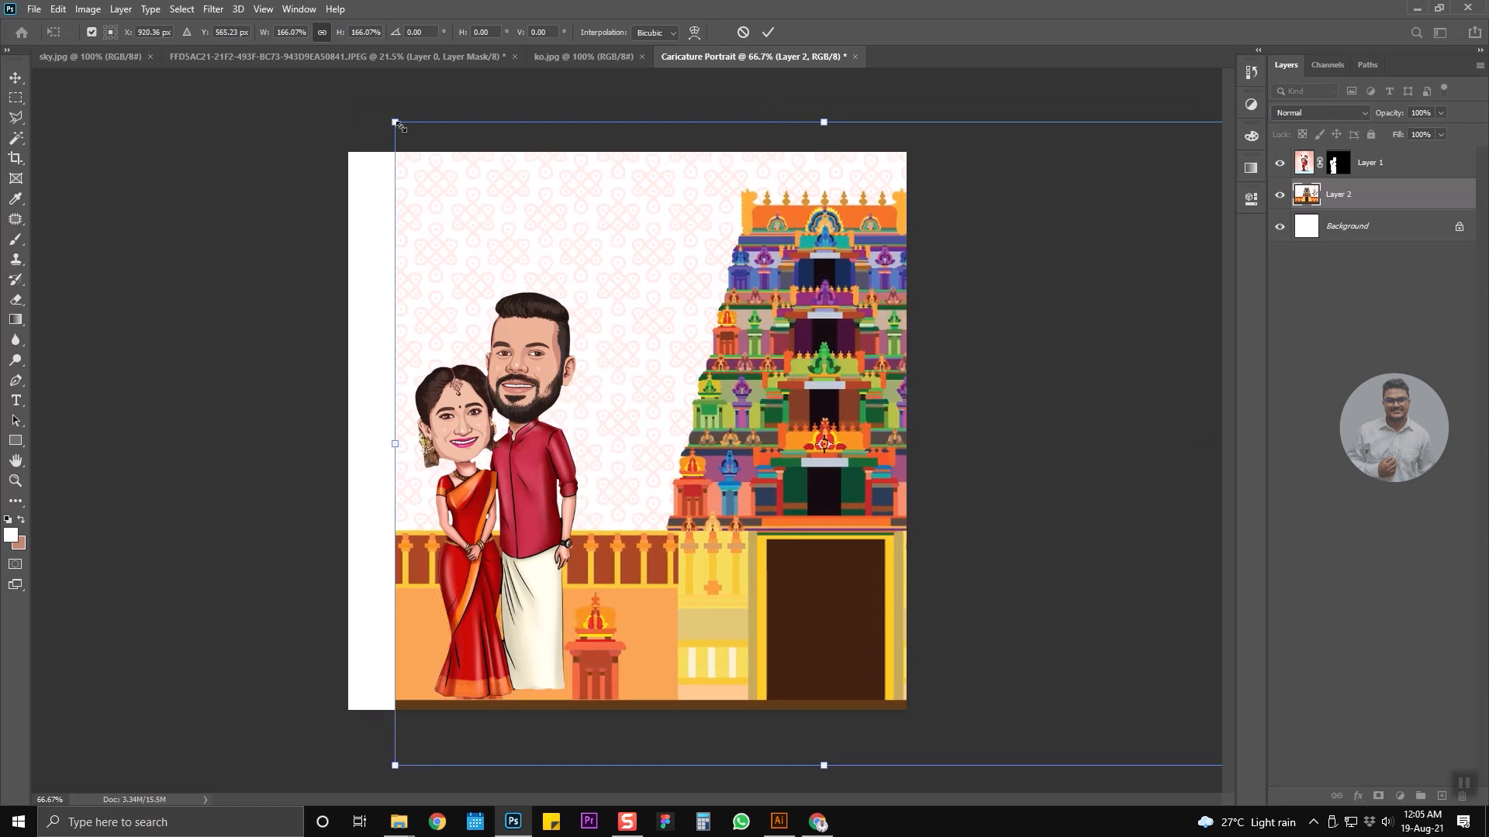
{"action": "left_click_drag", "start_coordinate": [394, 123], "coordinate": [343, 84]}
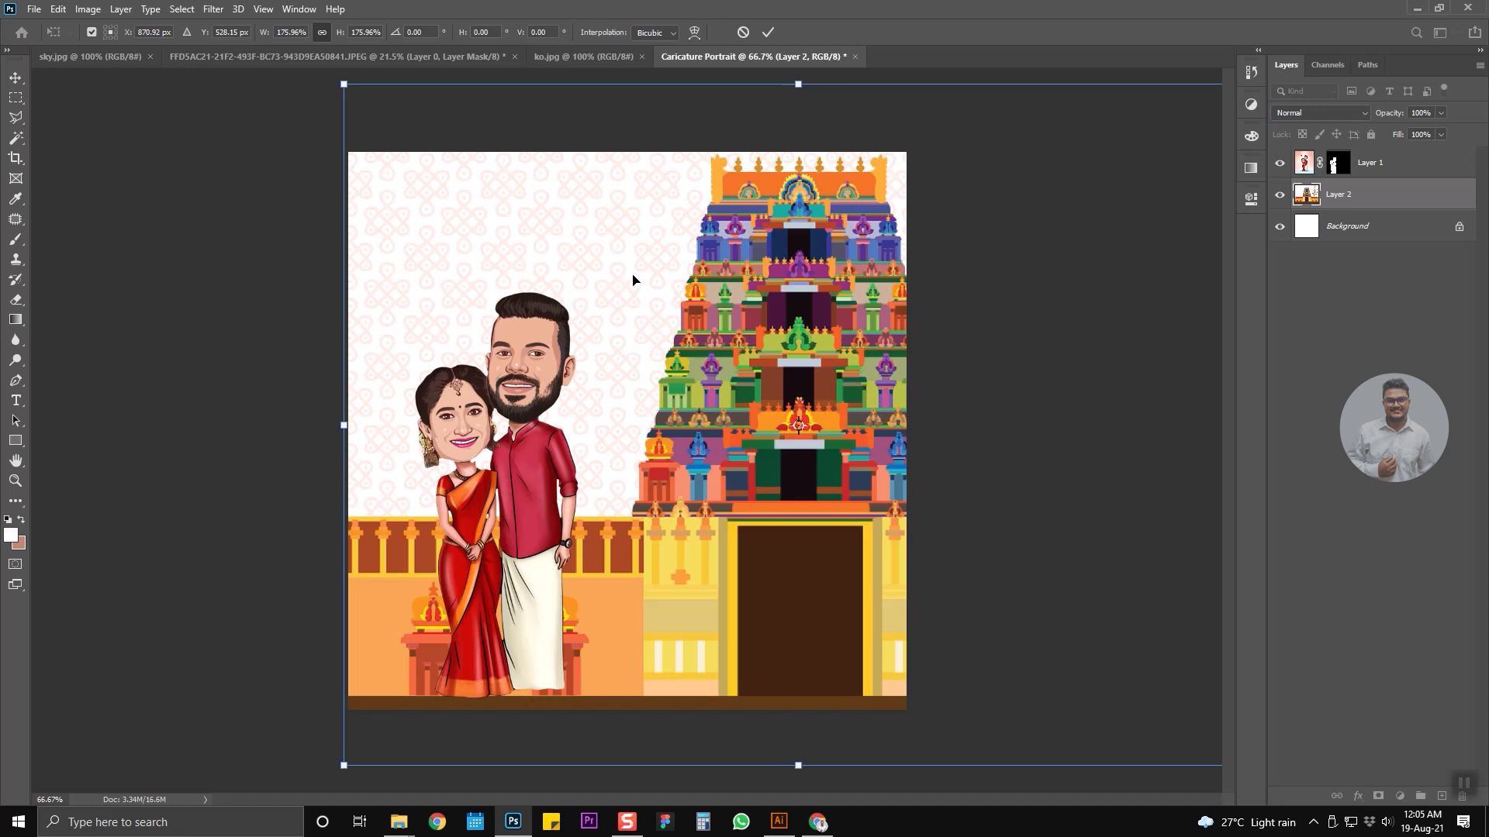
{"action": "left_click_drag", "start_coordinate": [707, 347], "coordinate": [712, 318]}
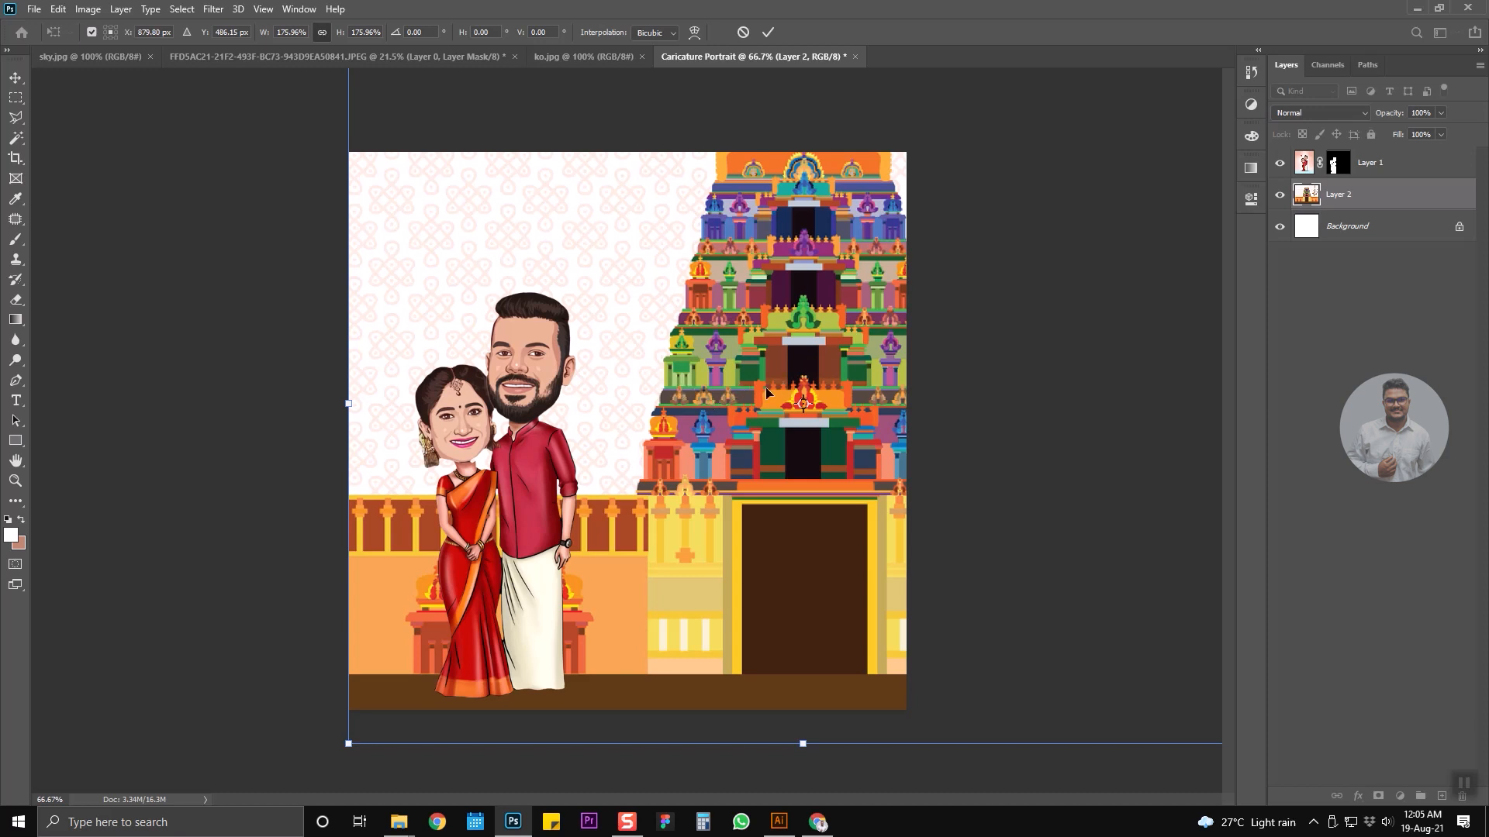
{"action": "left_click", "coordinate": [768, 31]}
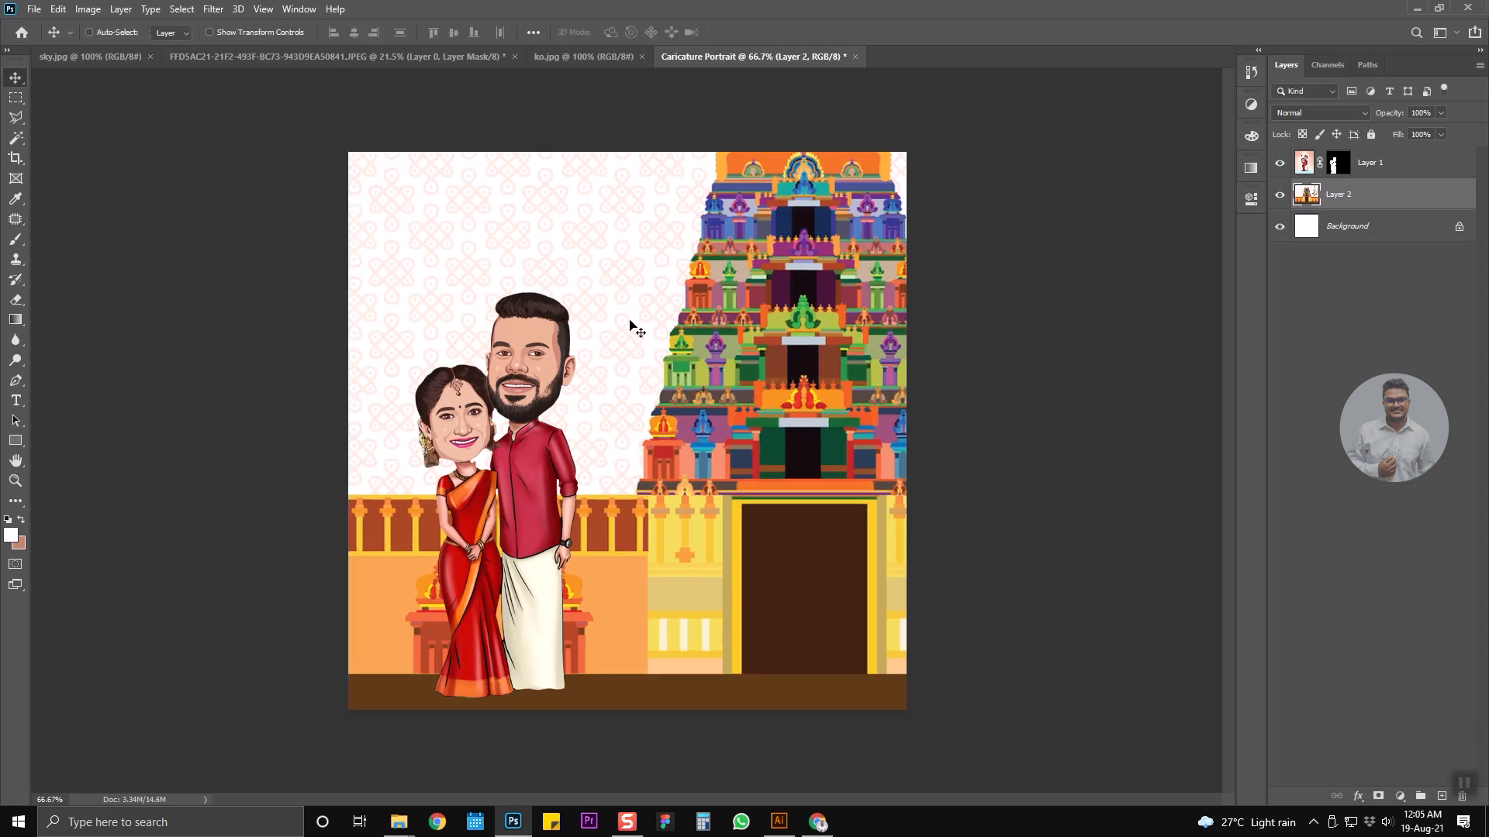
Scale the temple layer down to about 90% and shift it so the tower stands against the canvas's right edge.
{"action": "left_click_drag", "start_coordinate": [729, 465], "coordinate": [749, 467]}
{"action": "key", "text": "ctrl+t"}
{"action": "key", "text": "ctrl+minus"}
{"action": "key", "text": "ctrl+minus"}
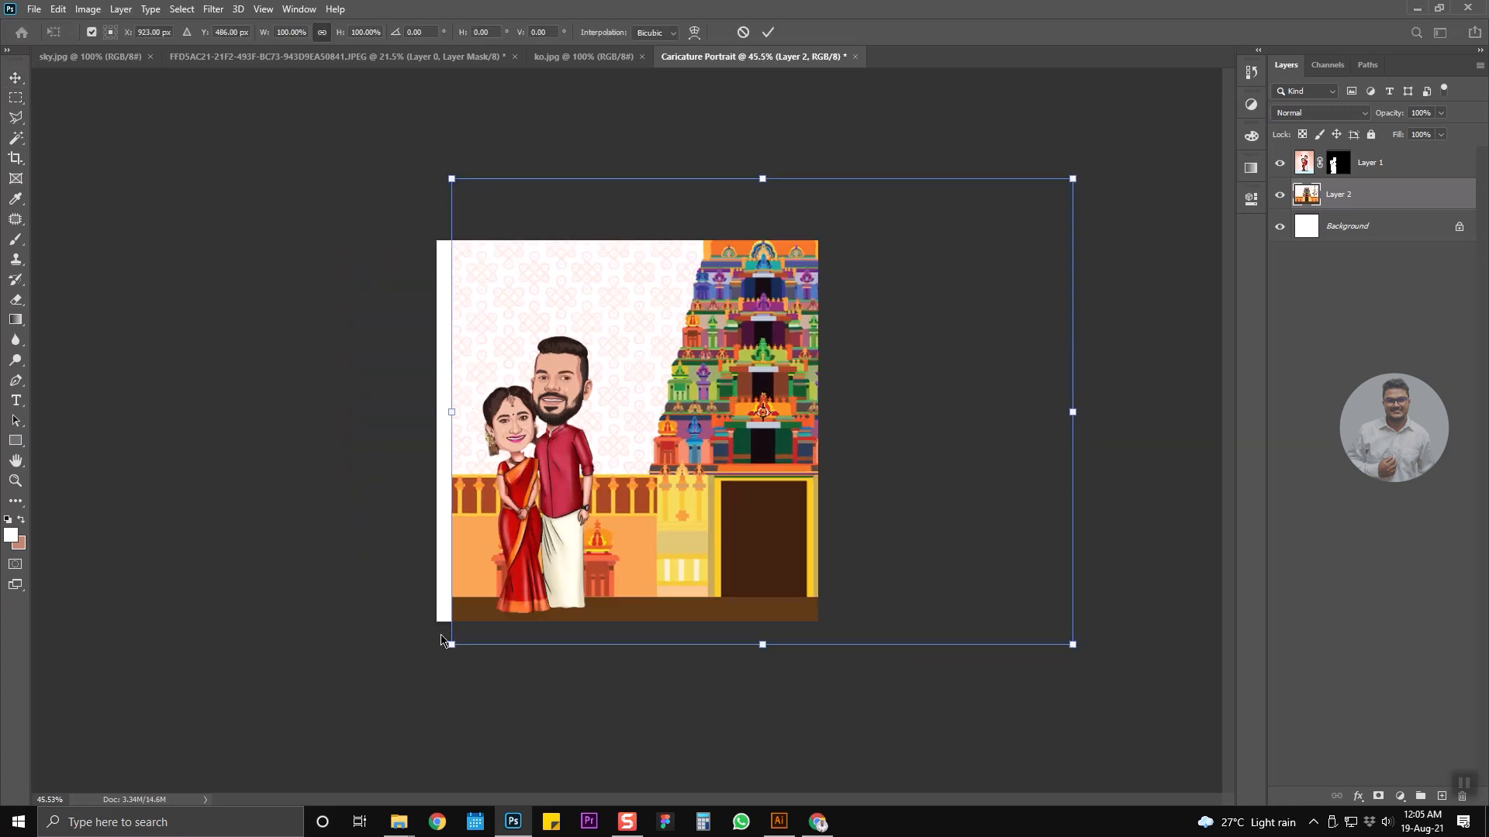
{"action": "left_click_drag", "start_coordinate": [451, 644], "coordinate": [481, 622]}
{"action": "left_click_drag", "start_coordinate": [688, 541], "coordinate": [631, 546]}
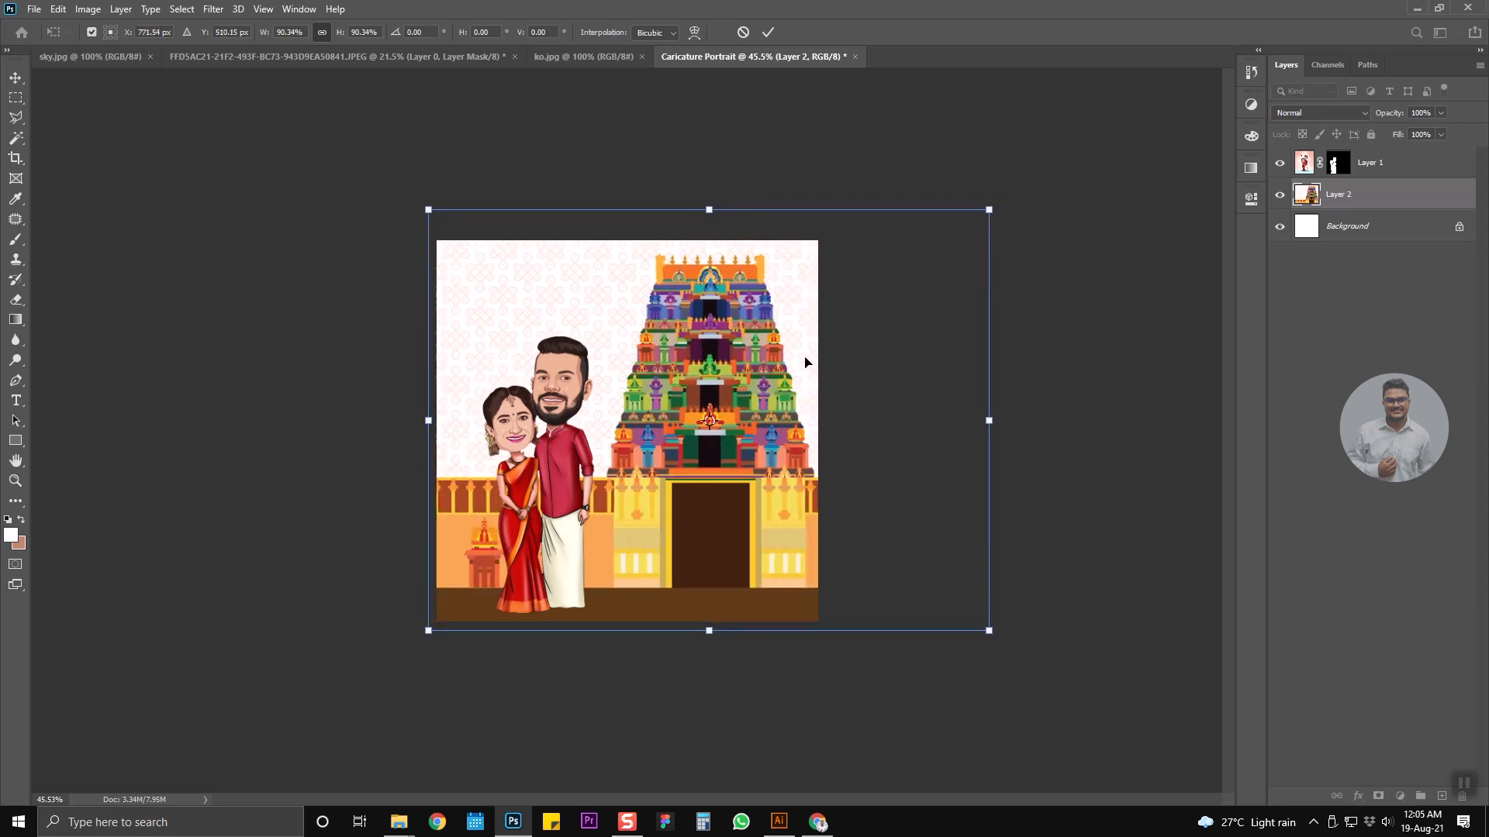
{"action": "left_click_drag", "start_coordinate": [745, 385], "coordinate": [797, 408]}
{"action": "key", "text": "Return"}
Select the couple's layer, Layer 1, and hide it.
{"action": "right_click", "coordinate": [545, 384]}
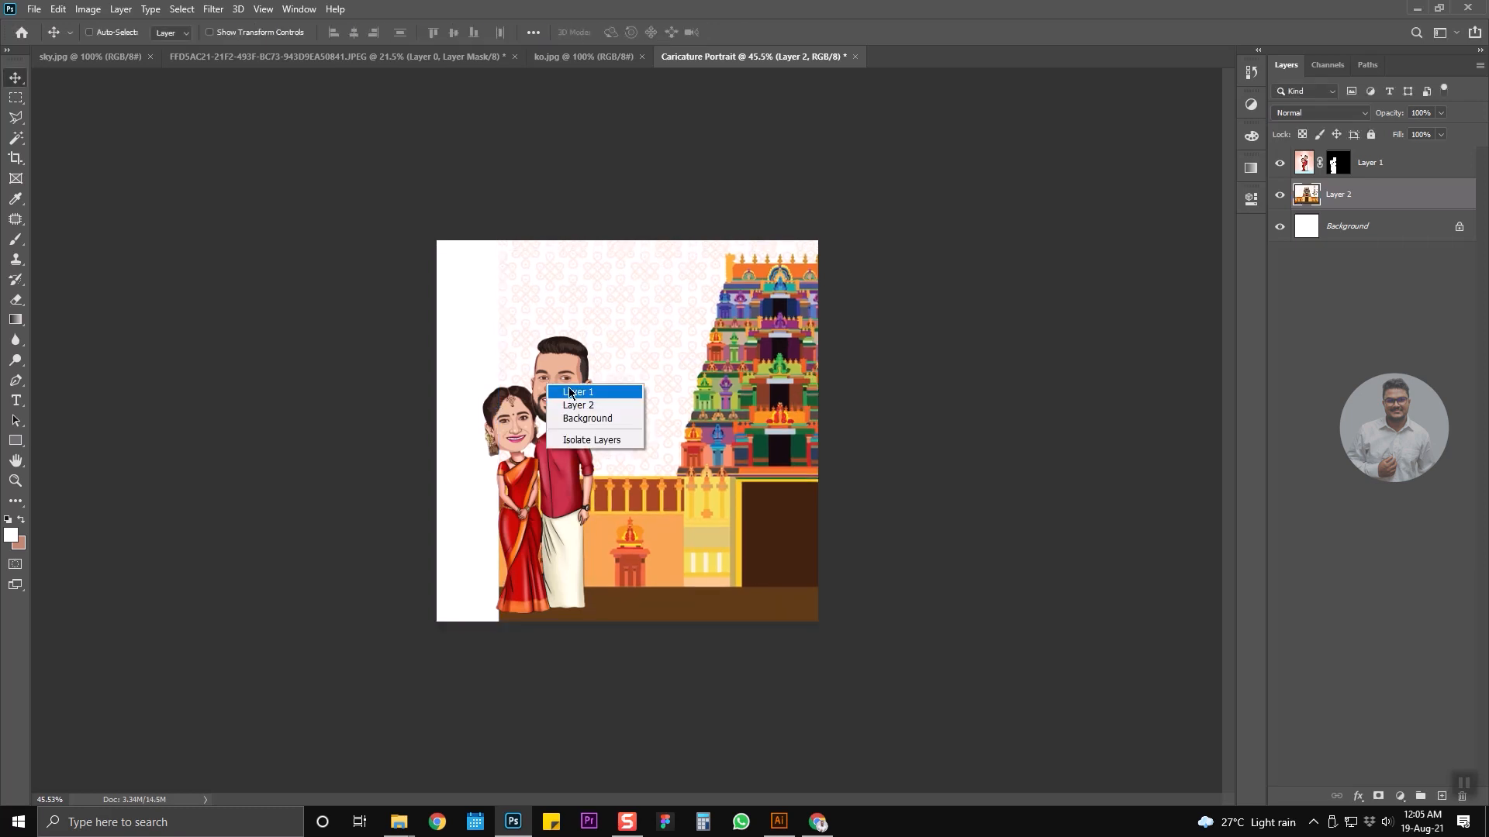
{"action": "left_click", "coordinate": [572, 392]}
{"action": "left_click", "coordinate": [1279, 162]}
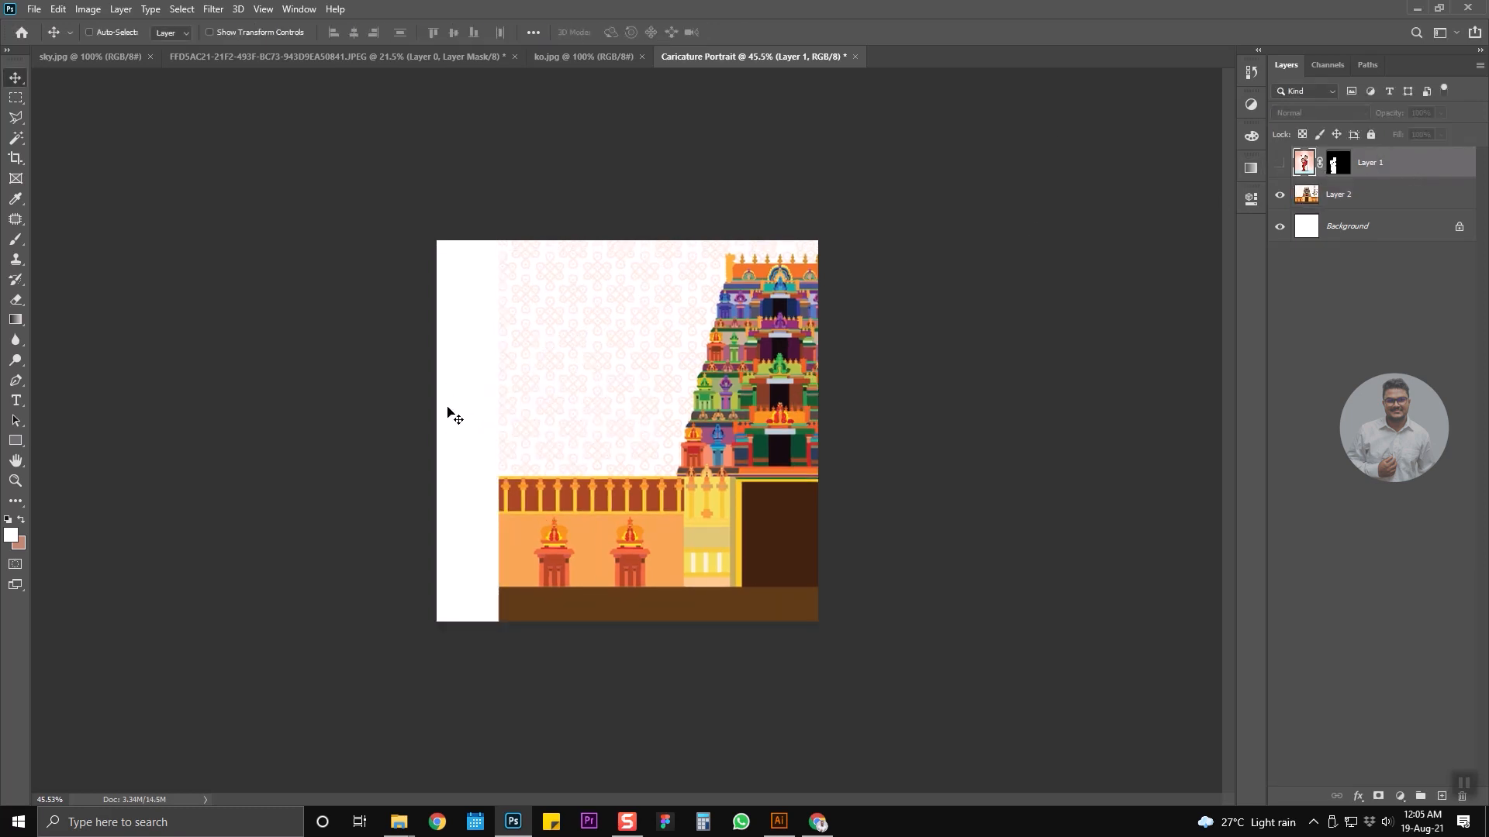
Copy a narrow full-height strip from the temple image's left edge to a new layer and move it into the white gap.
{"action": "scroll", "coordinate": [447, 411], "scroll_direction": "up", "scroll_amount": 2}
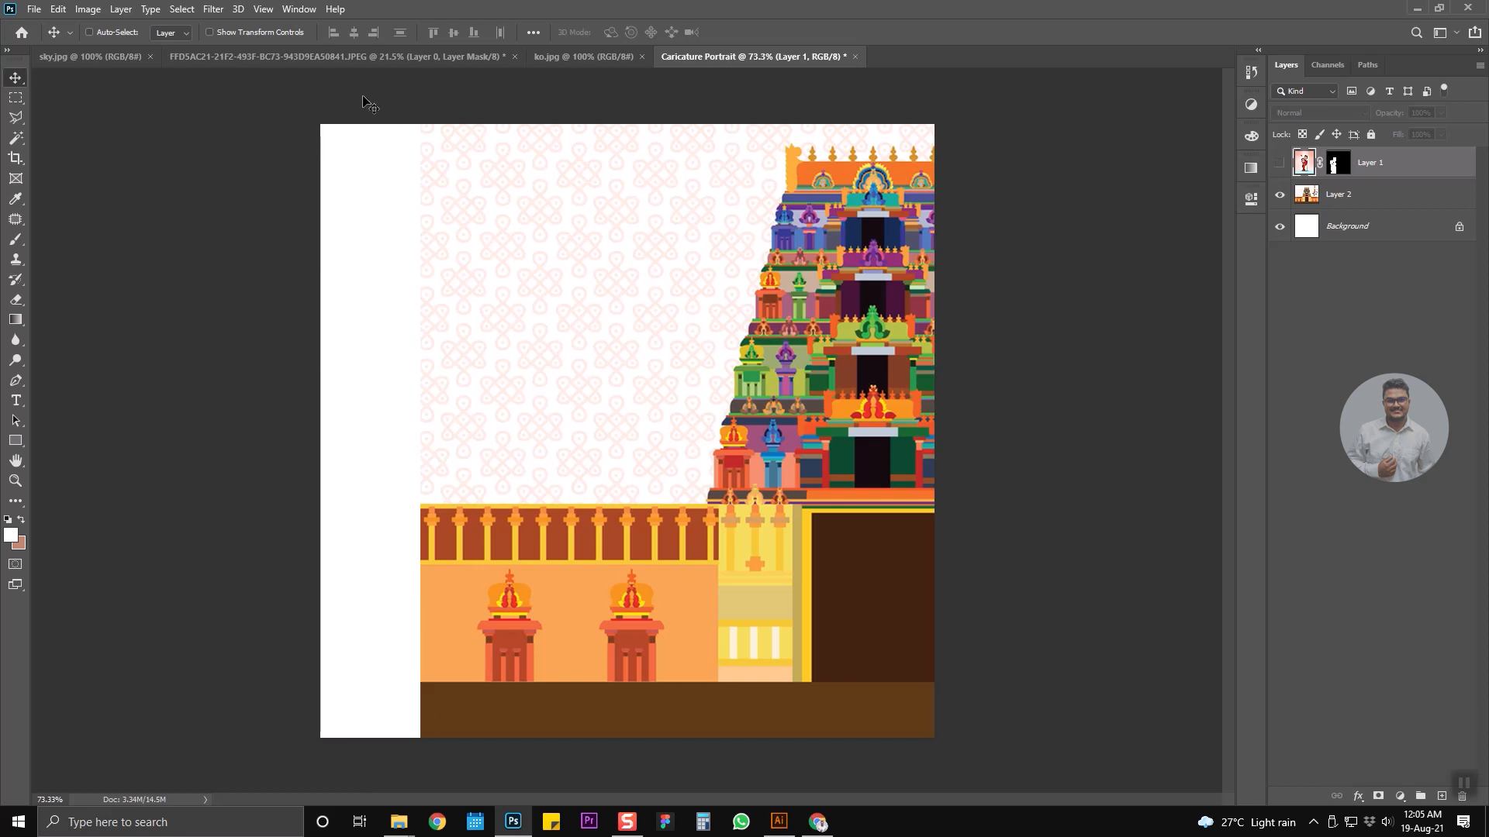
{"action": "key", "text": "m"}
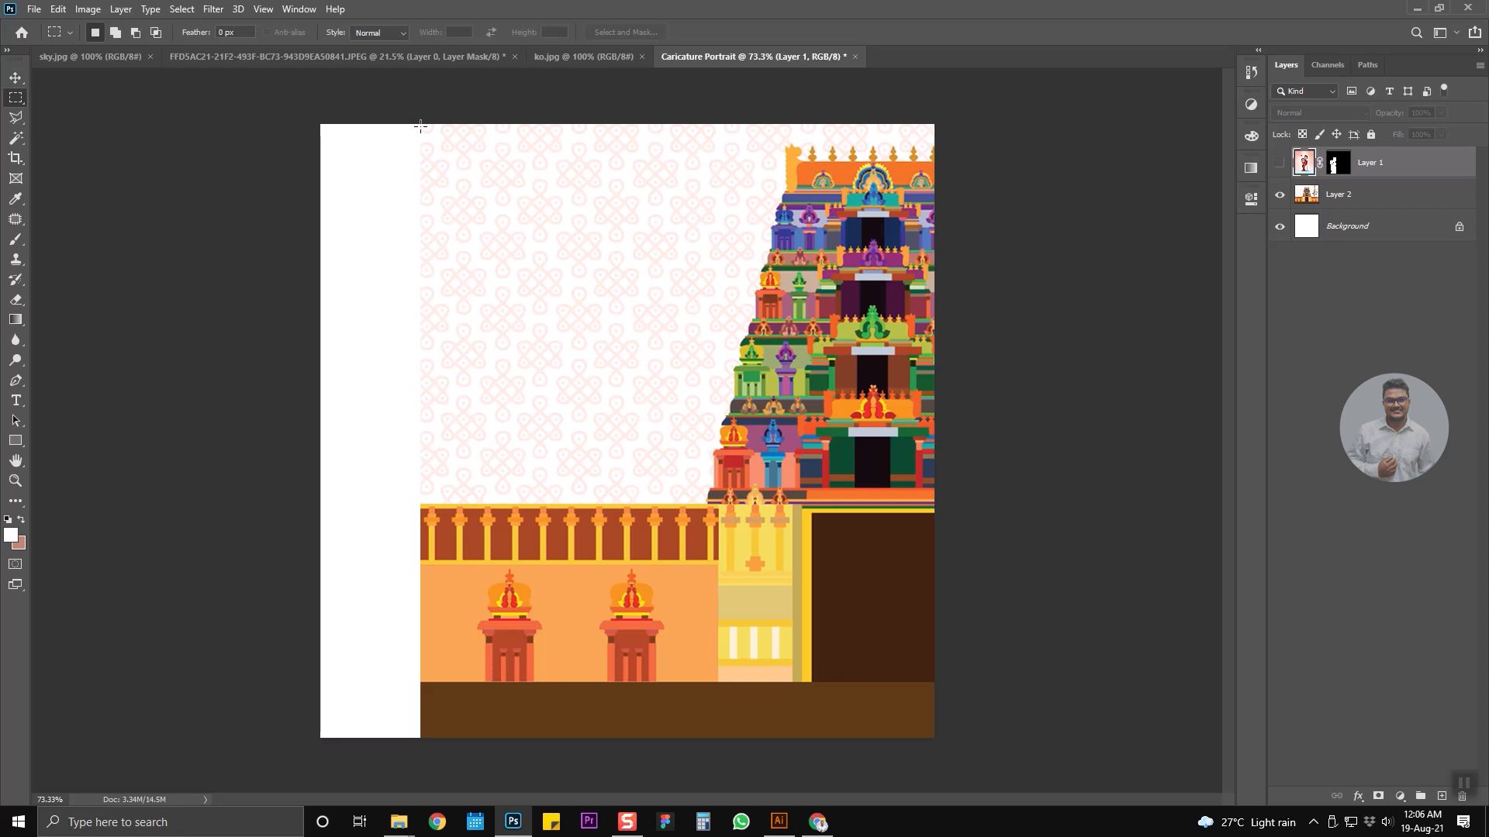
{"action": "left_click_drag", "start_coordinate": [419, 125], "coordinate": [475, 745]}
{"action": "key", "text": "ctrl+j"}
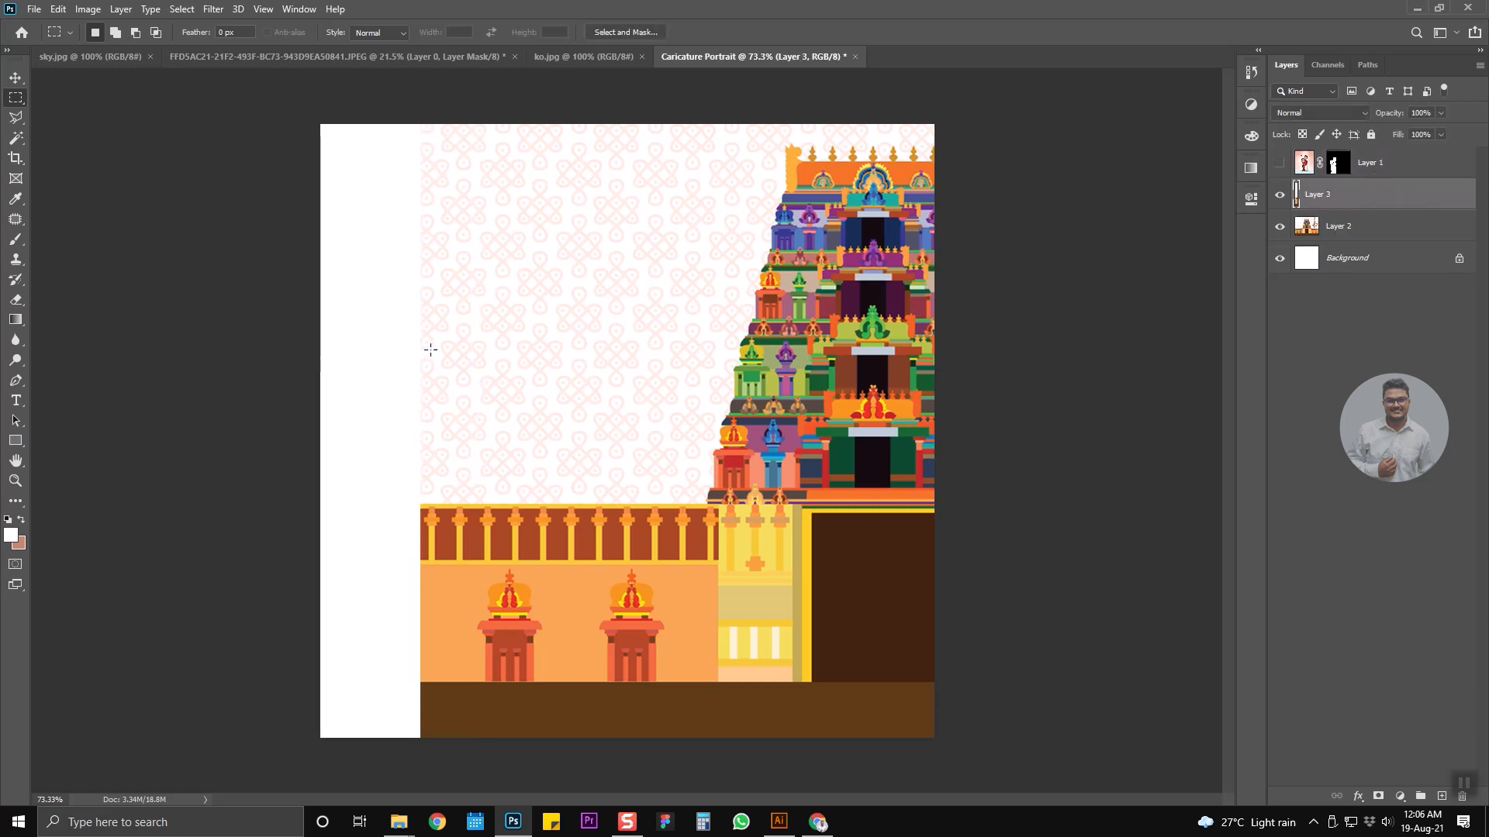
{"action": "key", "text": "v"}
{"action": "left_click_drag", "start_coordinate": [447, 357], "coordinate": [388, 354]}
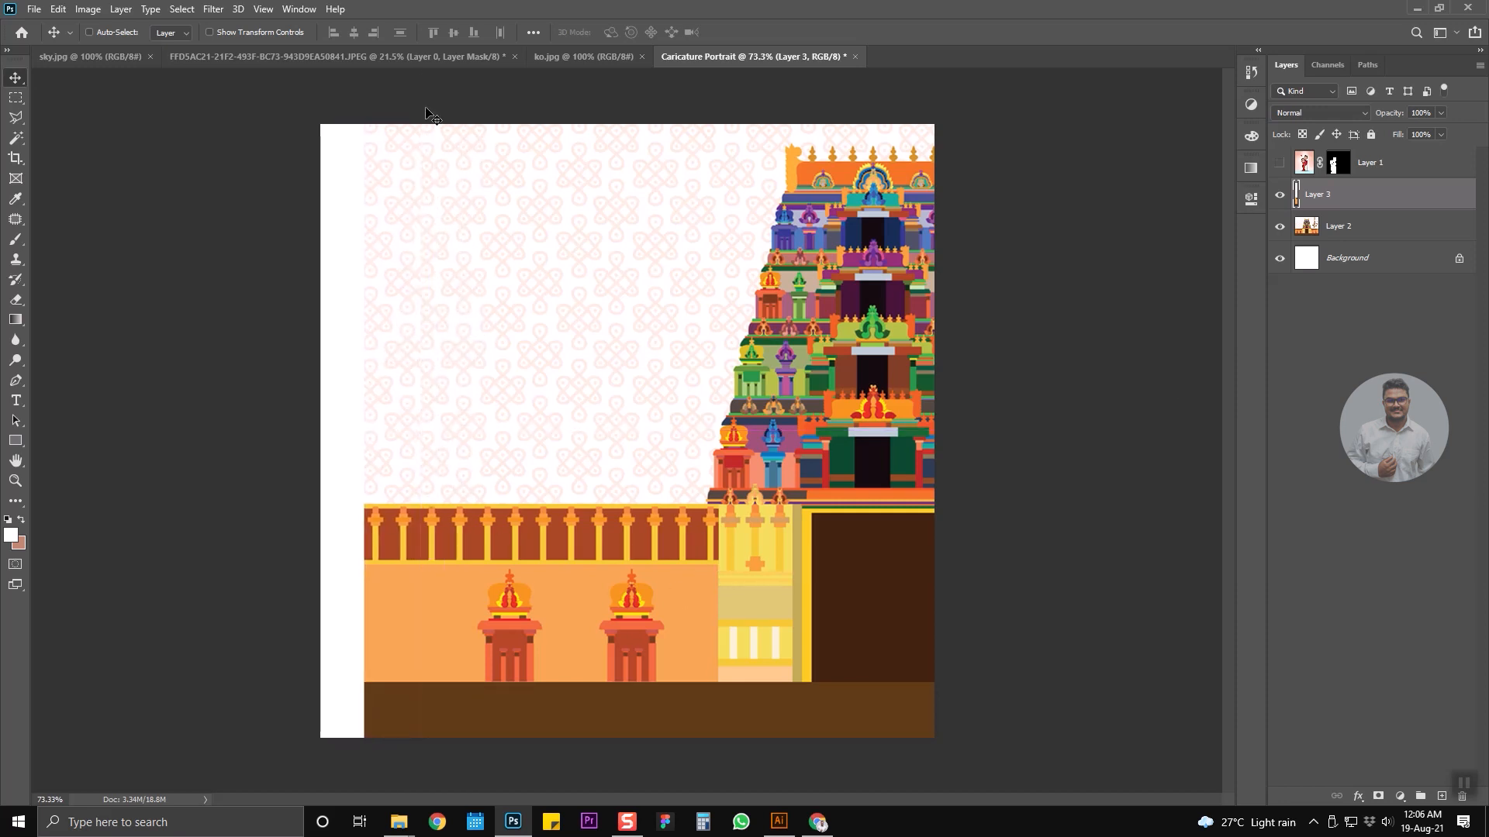
Duplicate the strip to cover the rest of the white gap, then merge both strips with the temple layer.
{"action": "key", "text": "ctrl+j"}
{"action": "left_click_drag", "start_coordinate": [400, 317], "coordinate": [344, 316]}
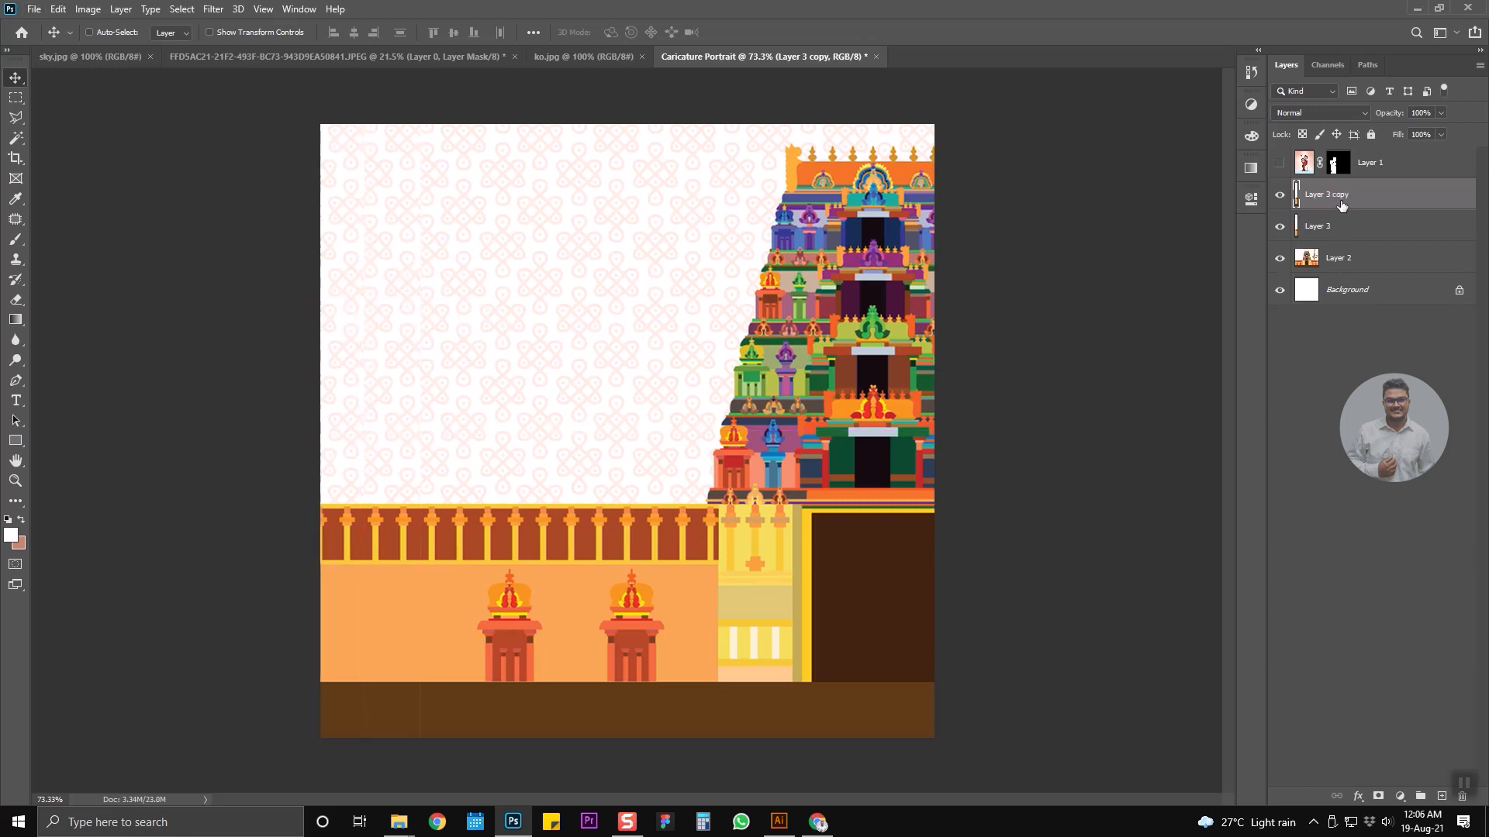
{"action": "left_click", "coordinate": [1343, 267], "text": "shift"}
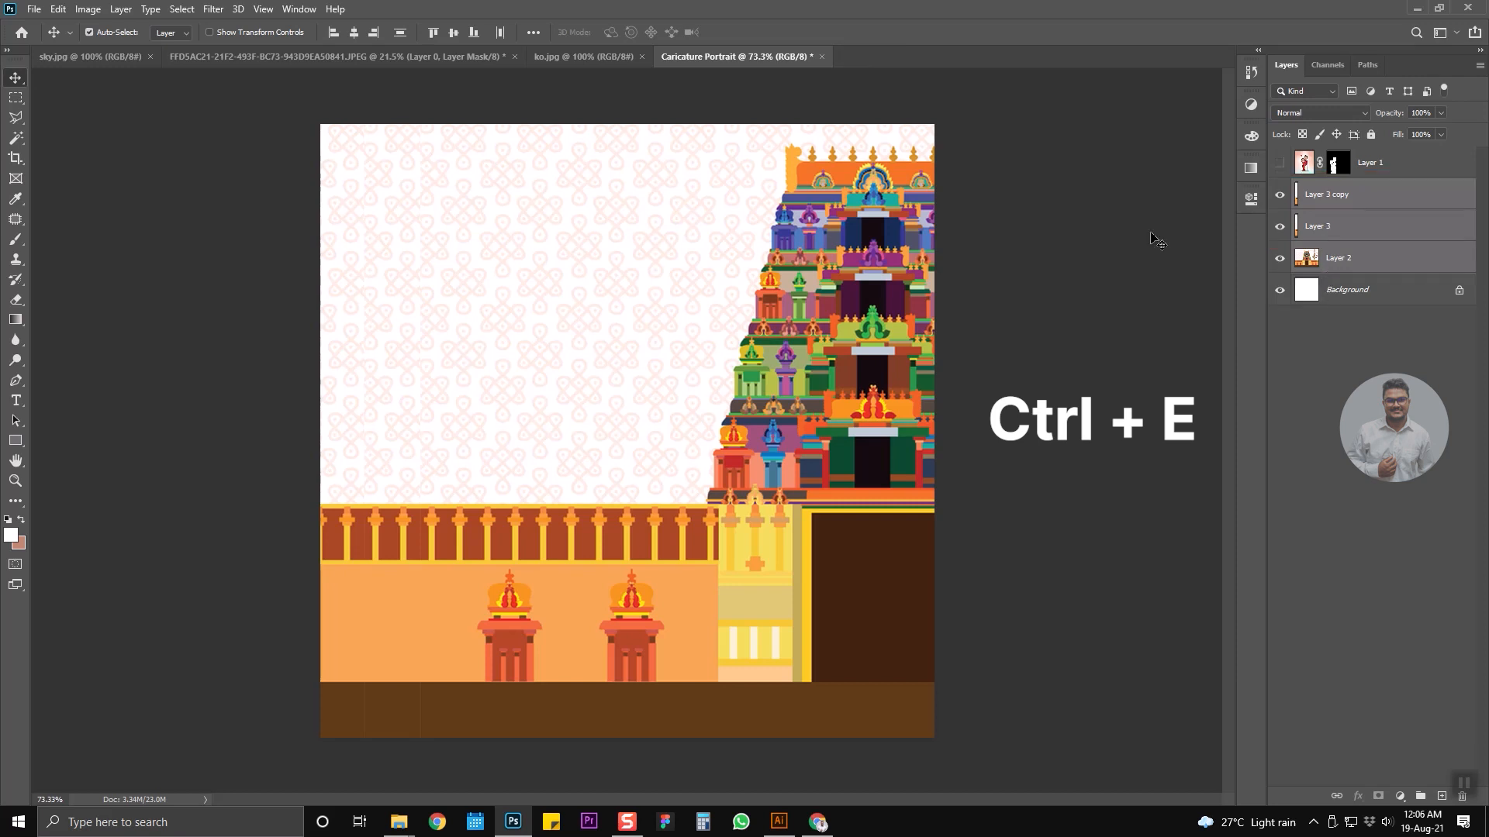
{"action": "key", "text": "ctrl+e"}
Add the sky.jpg image to Caricature Portrait below the temple layer, enlarged with Free Transform to cover the canvas.
{"action": "right_click", "coordinate": [810, 233]}
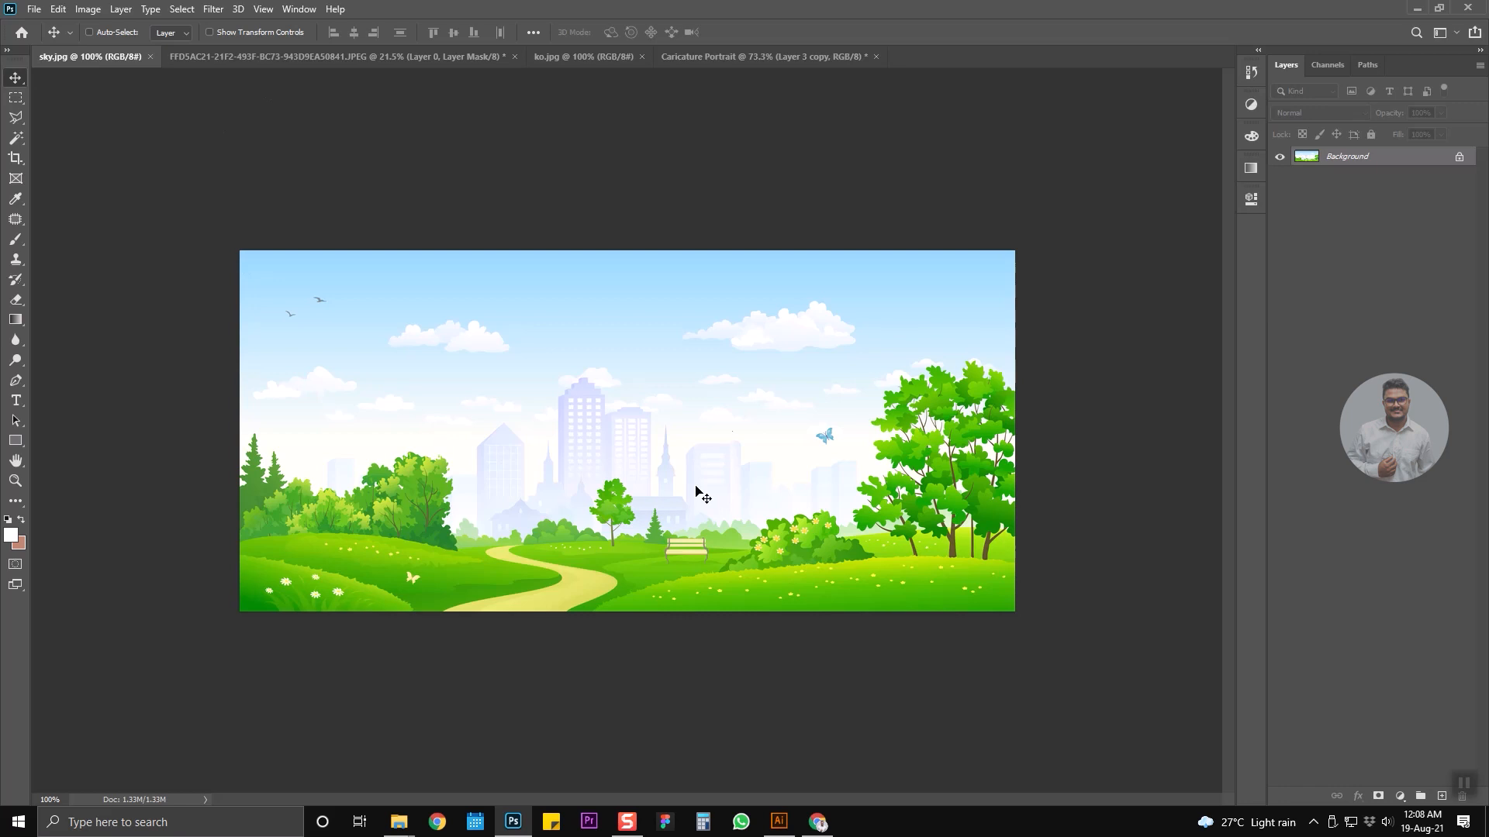
{"action": "left_click_drag", "start_coordinate": [605, 491], "coordinate": [579, 260]}
{"action": "key", "text": "ctrl+t"}
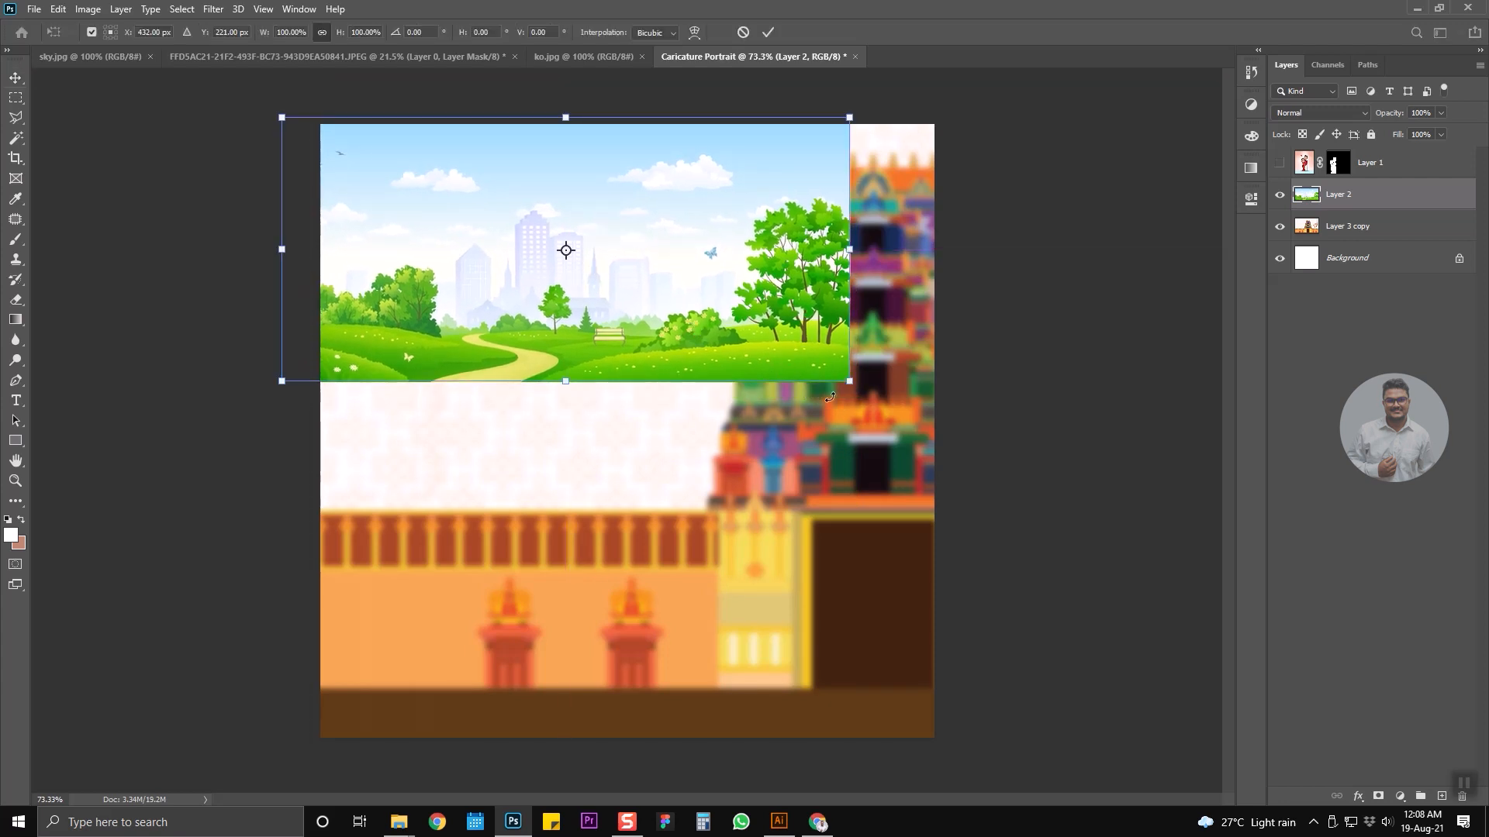
{"action": "left_click_drag", "start_coordinate": [850, 384], "coordinate": [1078, 635]}
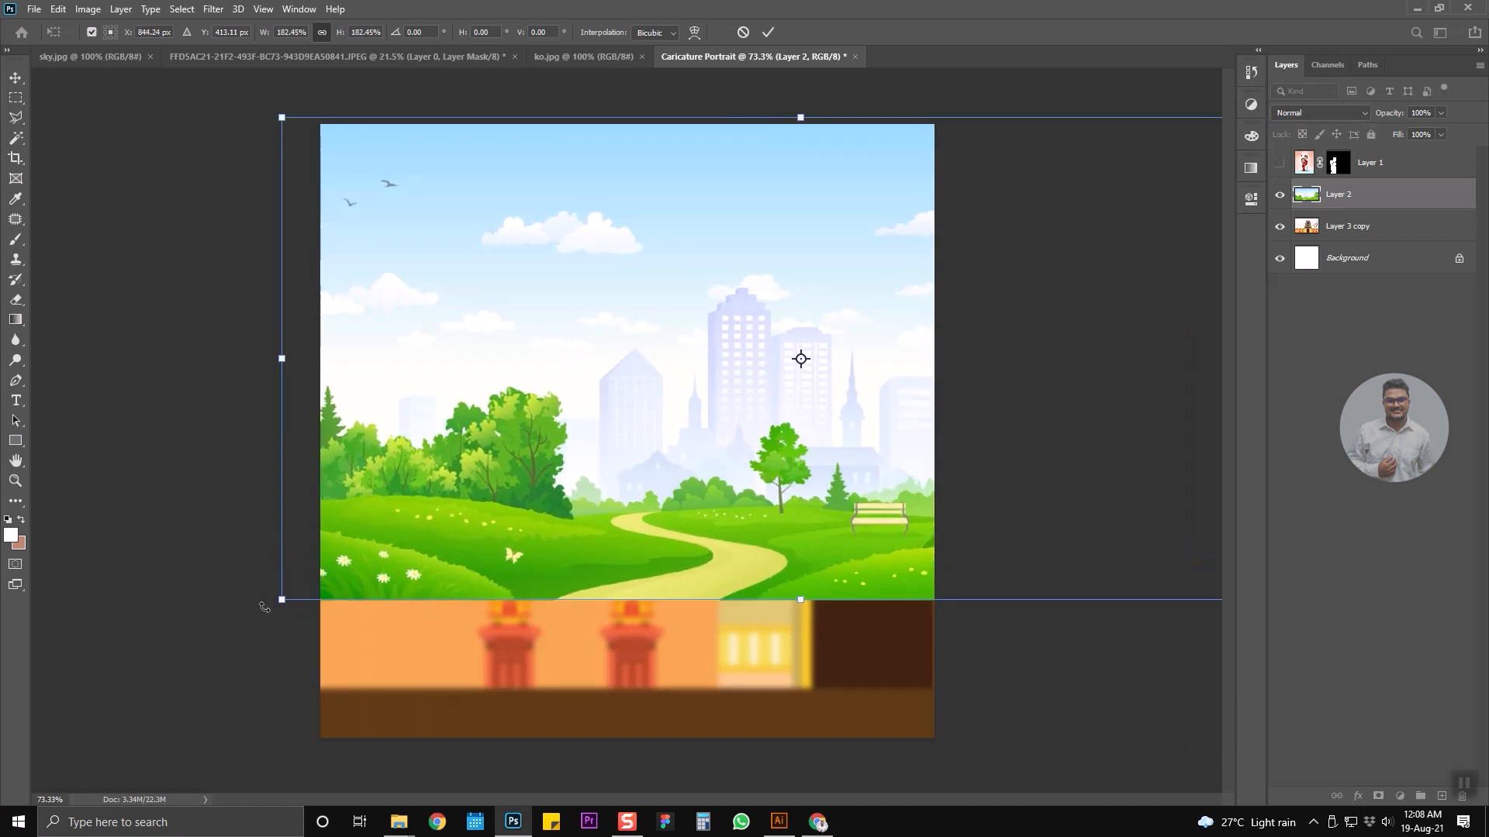
{"action": "left_click_drag", "start_coordinate": [231, 618], "coordinate": [198, 694]}
{"action": "left_click_drag", "start_coordinate": [1377, 197], "coordinate": [1384, 242]}
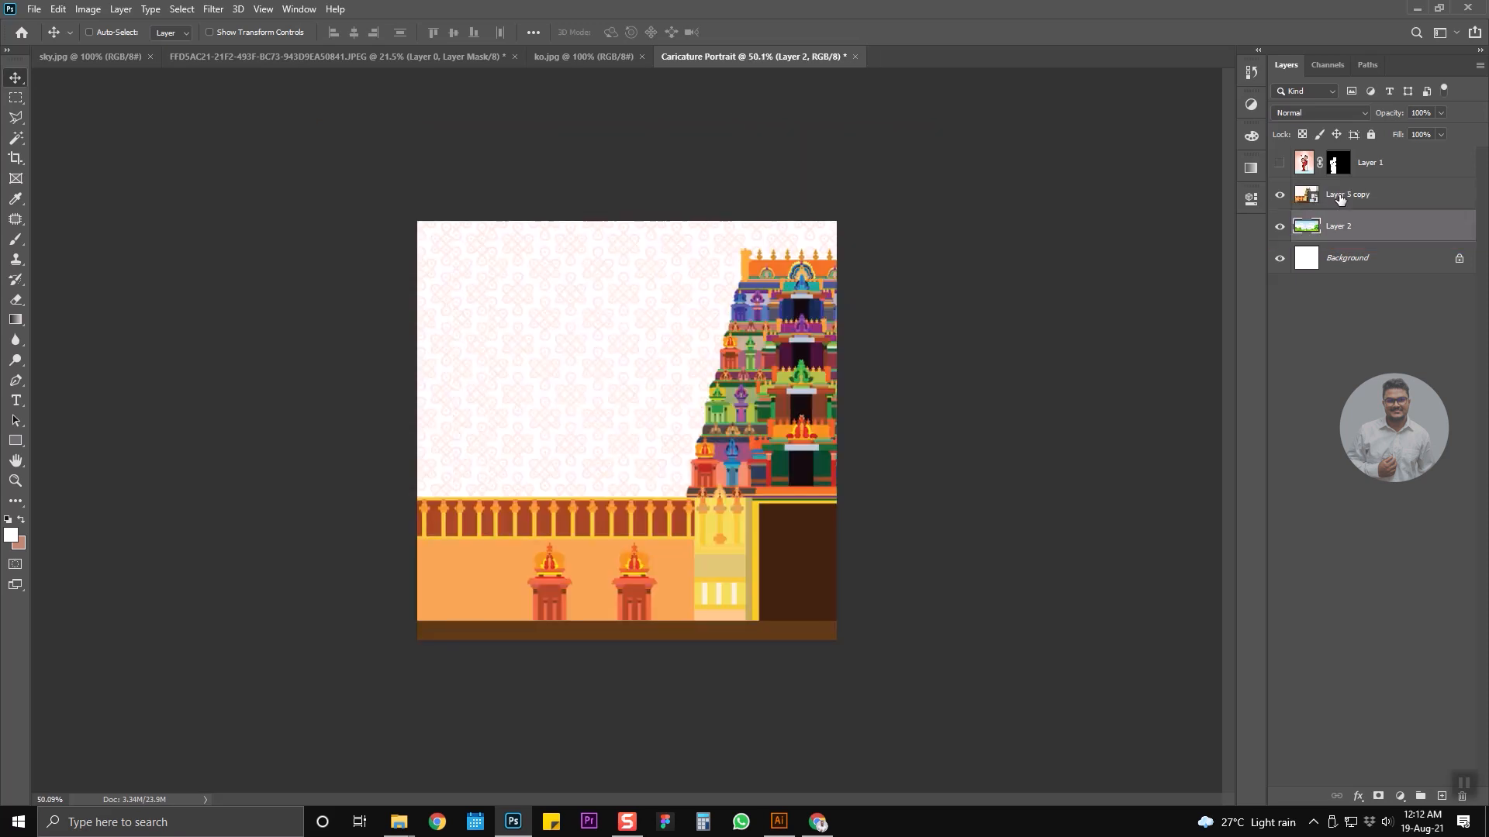
Add a layer mask to the temple layer and brush black along the top of the patterned backdrop.
{"action": "left_click", "coordinate": [1339, 198]}
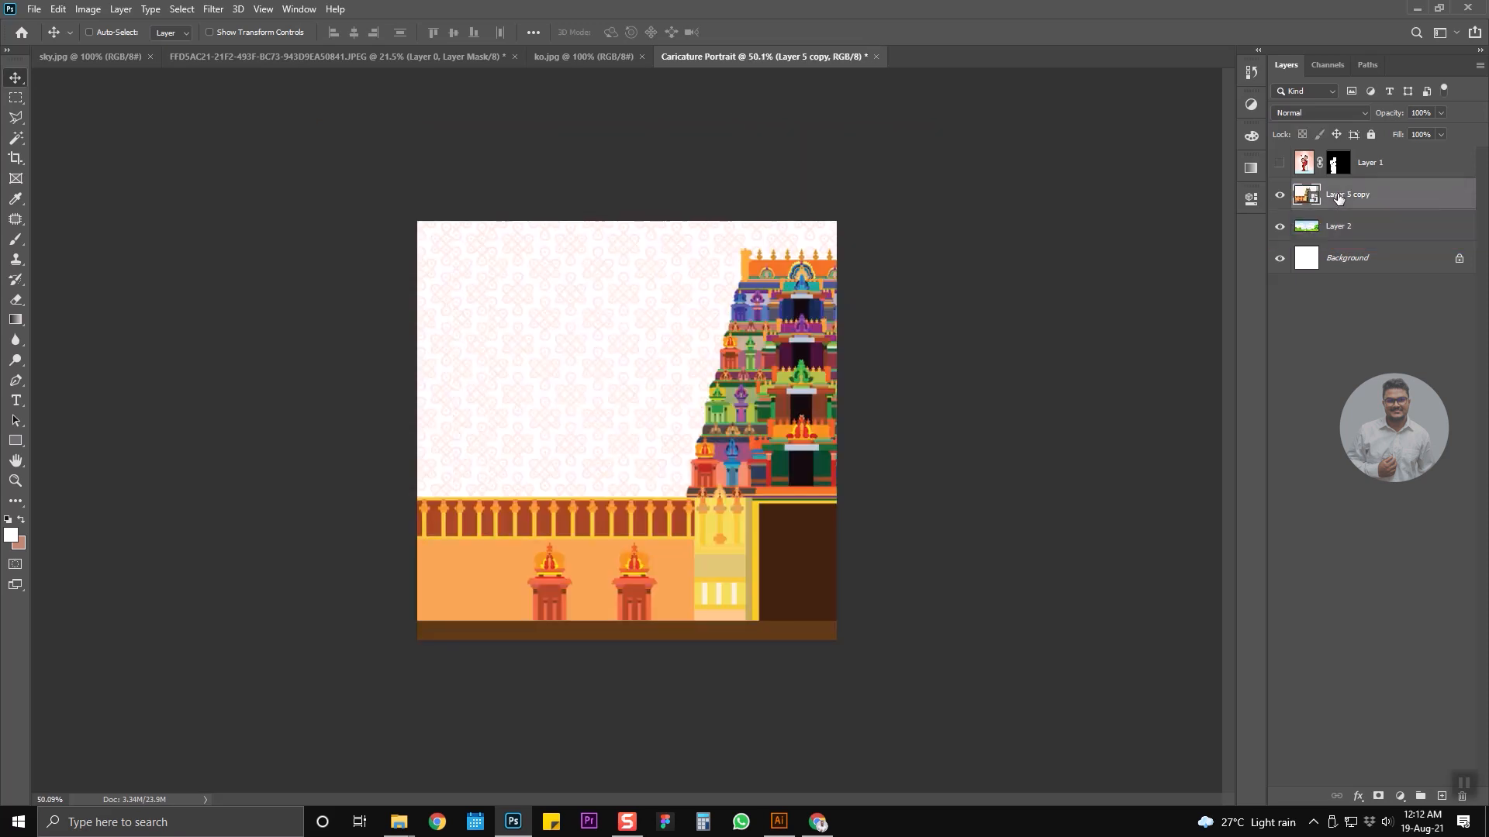
{"action": "left_click", "coordinate": [1377, 797]}
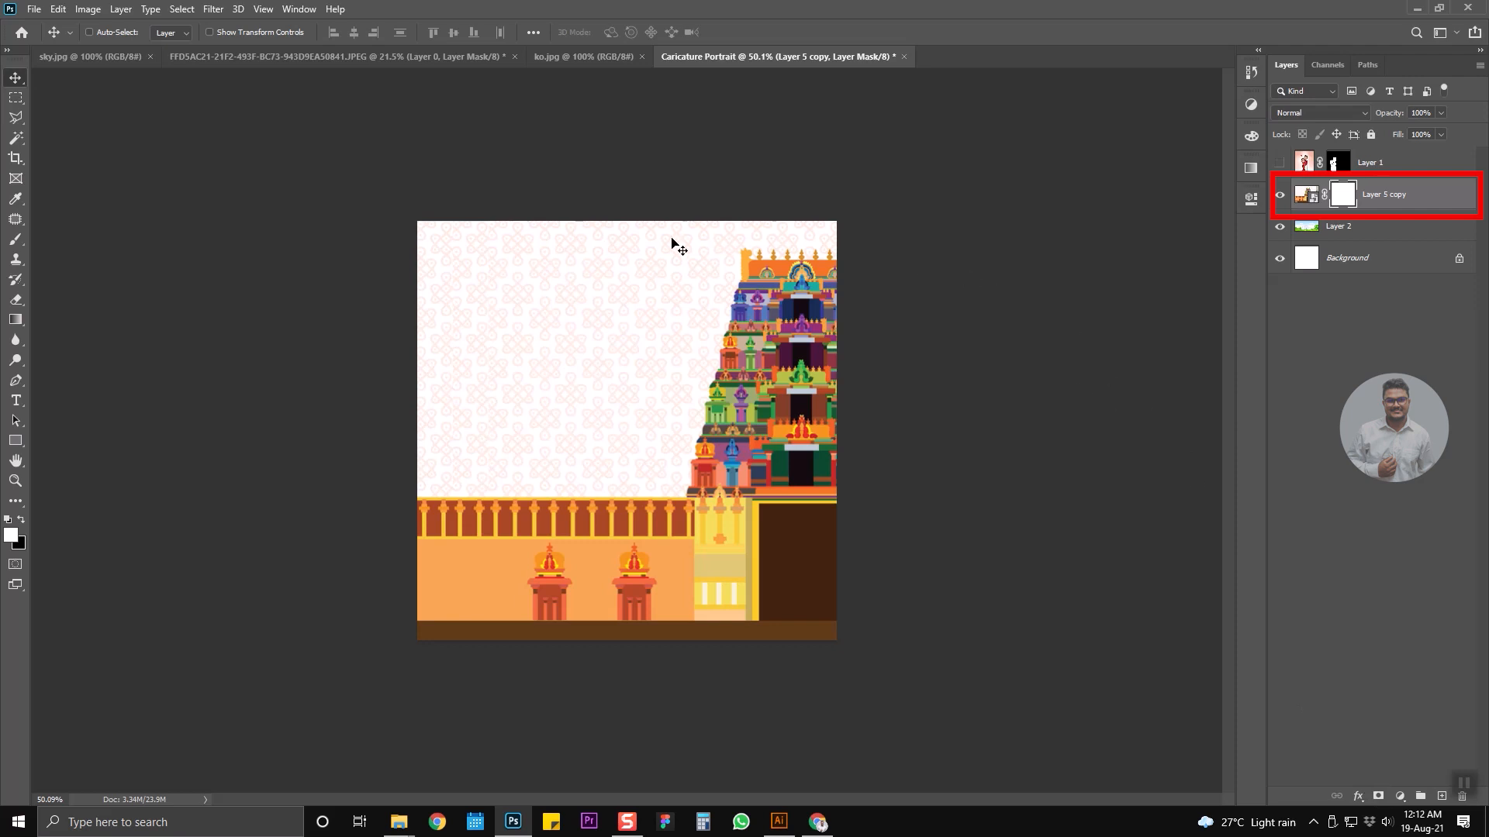
{"action": "key", "text": "b"}
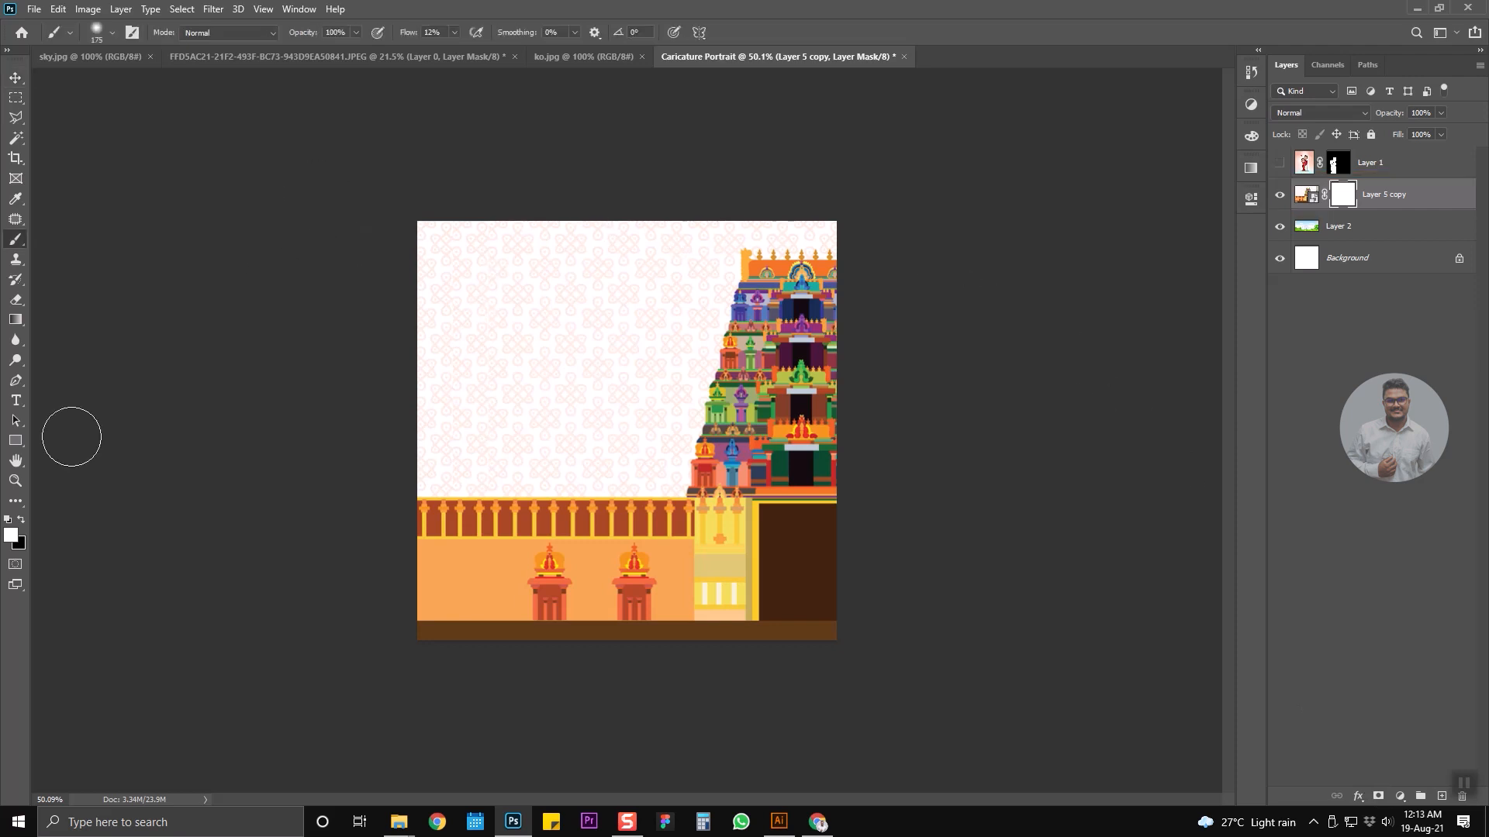
{"action": "key", "text": "x"}
{"action": "mouse_move", "coordinate": [625, 237]}
{"action": "left_mouse_down"}
{"action": "mouse_move", "coordinate": [329, 246]}
{"action": "mouse_move", "coordinate": [593, 240]}
{"action": "left_mouse_up"}
Raise the brush flow to 70% and mask out the patterned backdrop above the wall and beside the tower.
{"action": "left_click", "coordinate": [455, 33]}
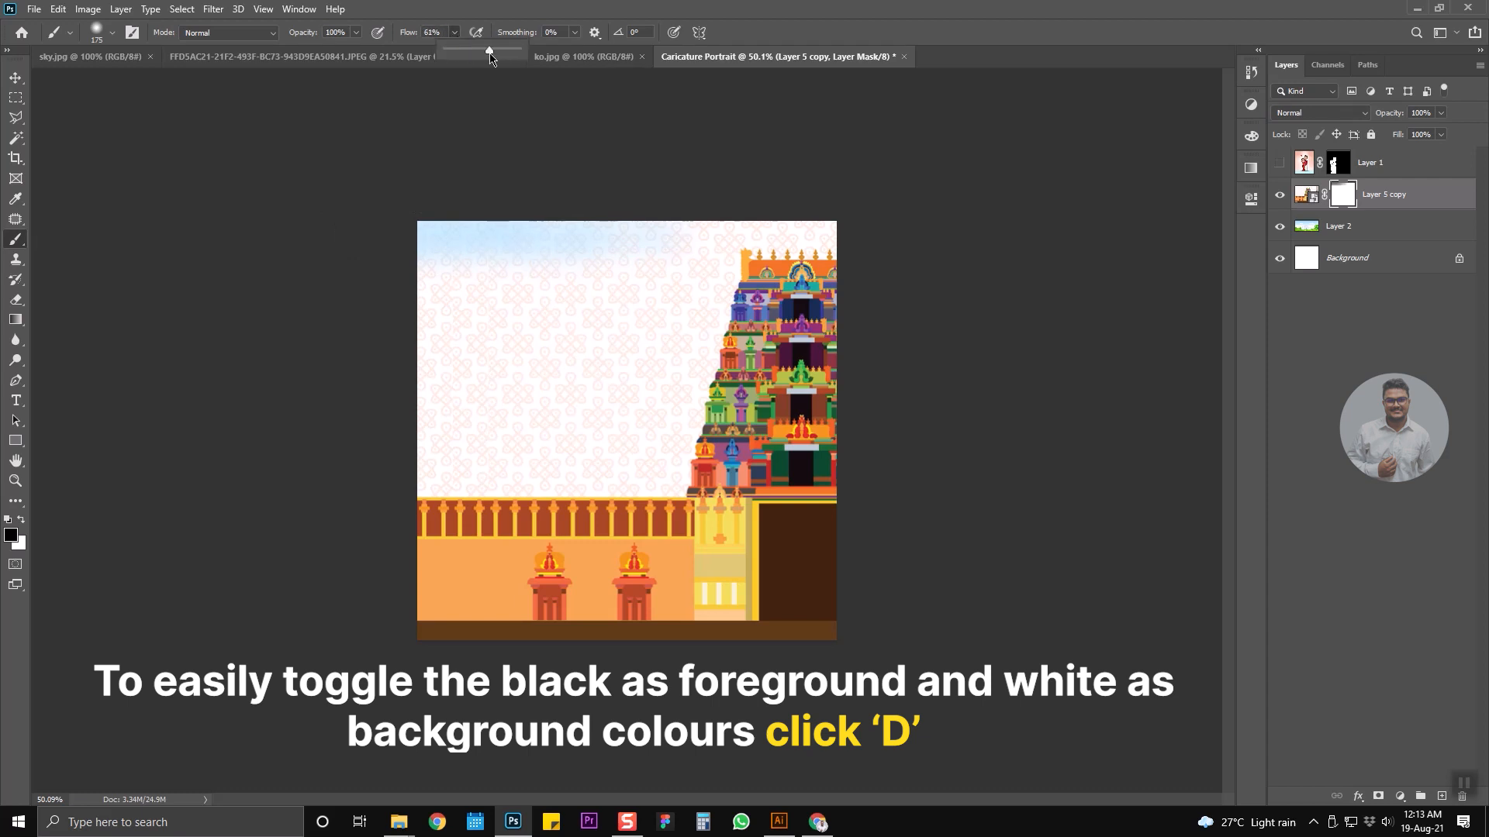
{"action": "left_click_drag", "start_coordinate": [497, 54], "coordinate": [498, 55]}
{"action": "mouse_move", "coordinate": [636, 242]}
{"action": "left_mouse_down"}
{"action": "mouse_move", "coordinate": [321, 232]}
{"action": "mouse_move", "coordinate": [517, 254]}
{"action": "mouse_move", "coordinate": [481, 279]}
{"action": "mouse_move", "coordinate": [350, 291]}
{"action": "mouse_move", "coordinate": [374, 290]}
{"action": "mouse_move", "coordinate": [316, 339]}
{"action": "mouse_move", "coordinate": [556, 330]}
{"action": "mouse_move", "coordinate": [455, 272]}
{"action": "mouse_move", "coordinate": [371, 300]}
{"action": "mouse_move", "coordinate": [408, 387]}
{"action": "mouse_move", "coordinate": [432, 289]}
{"action": "mouse_move", "coordinate": [401, 363]}
{"action": "mouse_move", "coordinate": [570, 401]}
{"action": "mouse_move", "coordinate": [552, 463]}
{"action": "left_mouse_up"}
{"action": "key", "text": "x"}
{"action": "key", "text": "ctrl+z"}
{"action": "left_click_drag", "start_coordinate": [473, 552], "coordinate": [560, 514]}
{"action": "key", "text": "x"}
{"action": "mouse_move", "coordinate": [560, 349]}
{"action": "left_mouse_down"}
{"action": "mouse_move", "coordinate": [536, 296]}
{"action": "mouse_move", "coordinate": [501, 456]}
{"action": "left_mouse_up"}
{"action": "left_click_drag", "start_coordinate": [602, 541], "coordinate": [389, 505]}
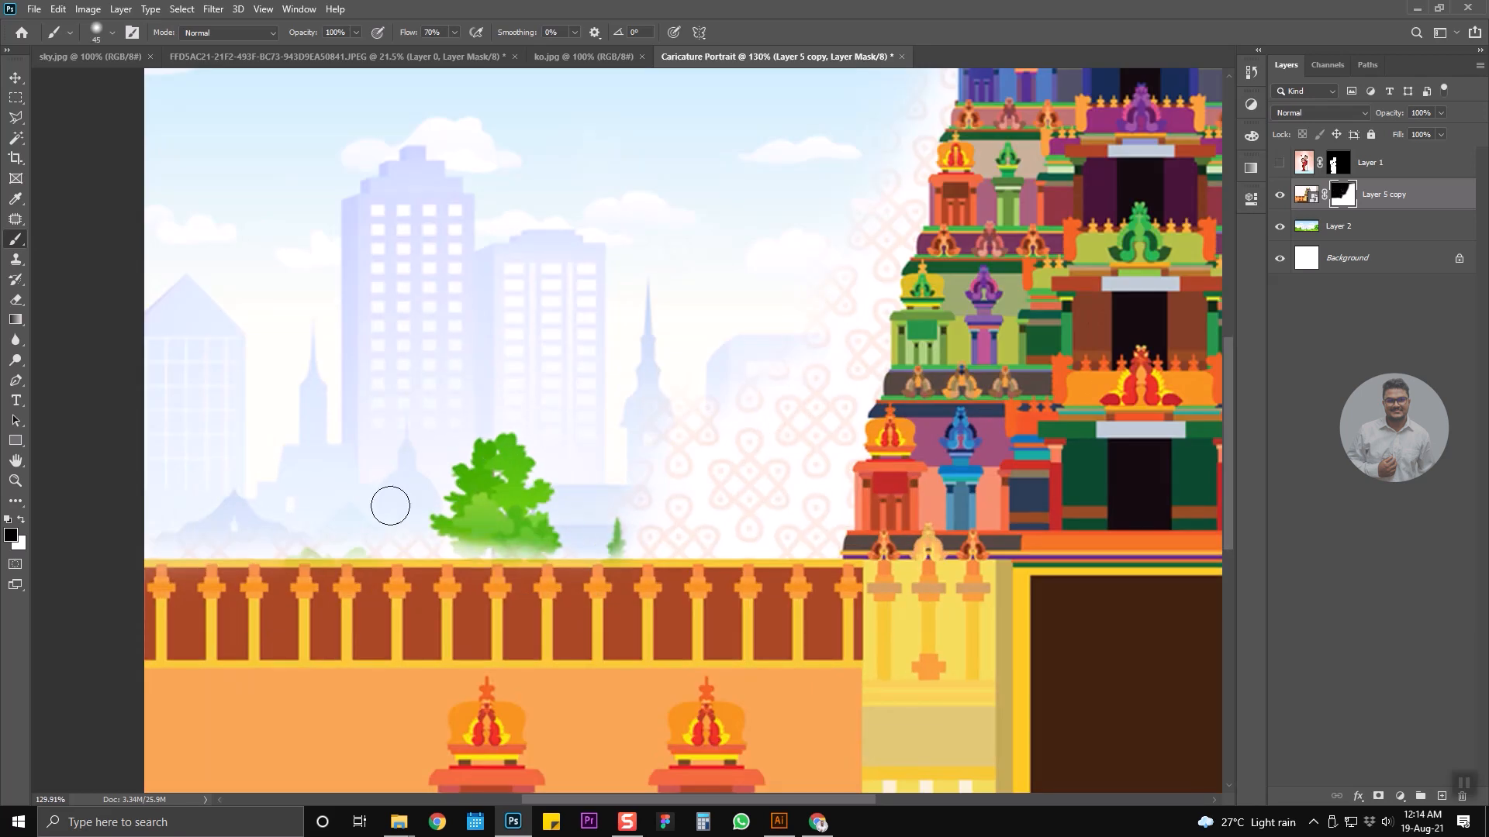
{"action": "left_click_drag", "start_coordinate": [729, 434], "coordinate": [689, 498]}
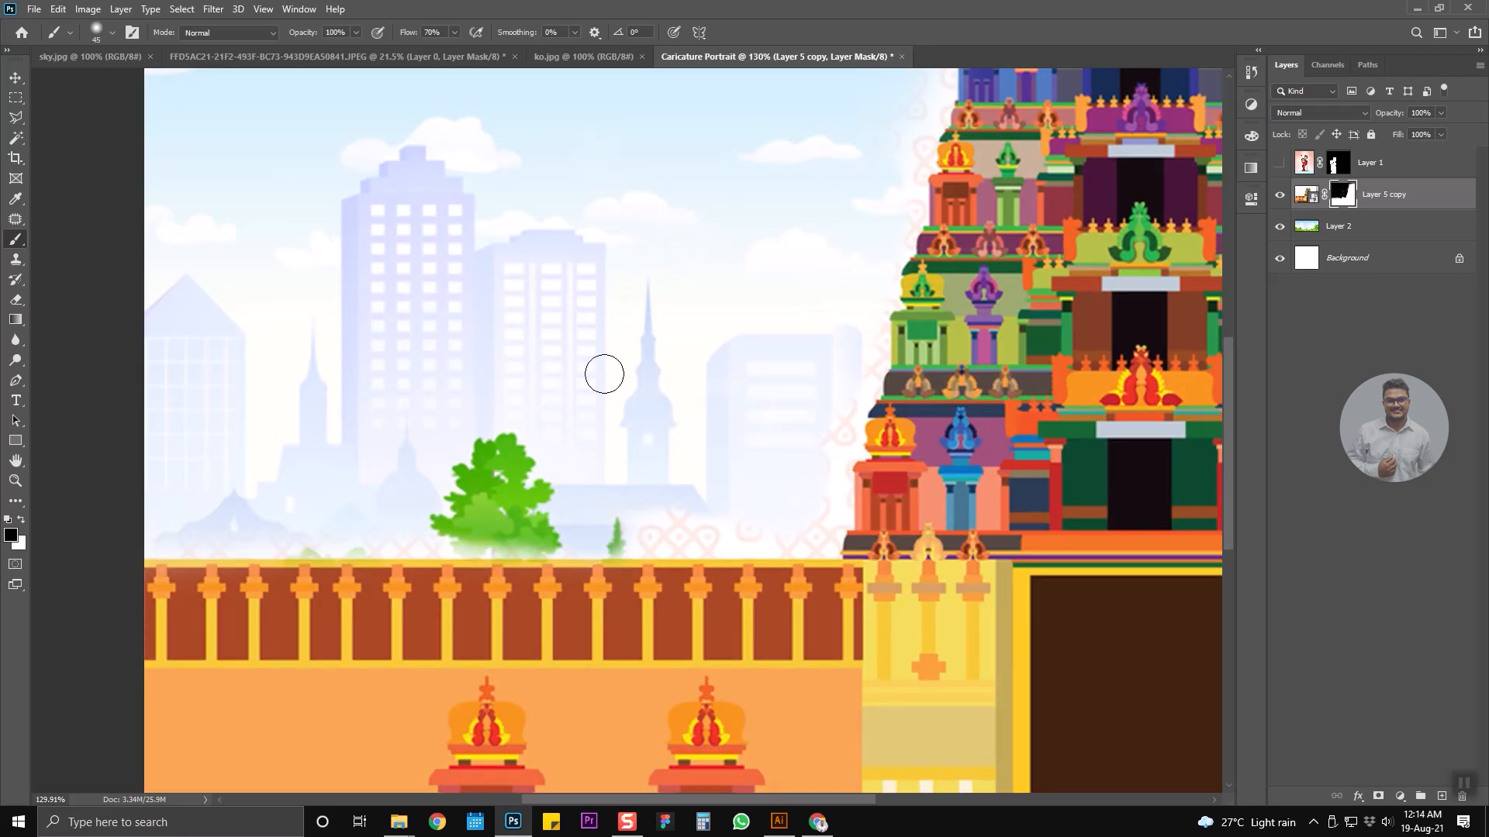
Select the leftover backdrop just above the wall with the Polygonal Lasso, clear it on the mask and deselect.
{"action": "left_click", "coordinate": [17, 118]}
{"action": "left_click", "coordinate": [843, 557]}
{"action": "left_click", "coordinate": [118, 560]}
{"action": "left_click", "coordinate": [272, 379]}
{"action": "left_click", "coordinate": [790, 462]}
{"action": "left_click", "coordinate": [844, 535]}
{"action": "left_click", "coordinate": [842, 556]}
{"action": "left_click", "coordinate": [21, 521]}
{"action": "key", "text": "Delete"}
{"action": "key", "text": "ctrl+d"}
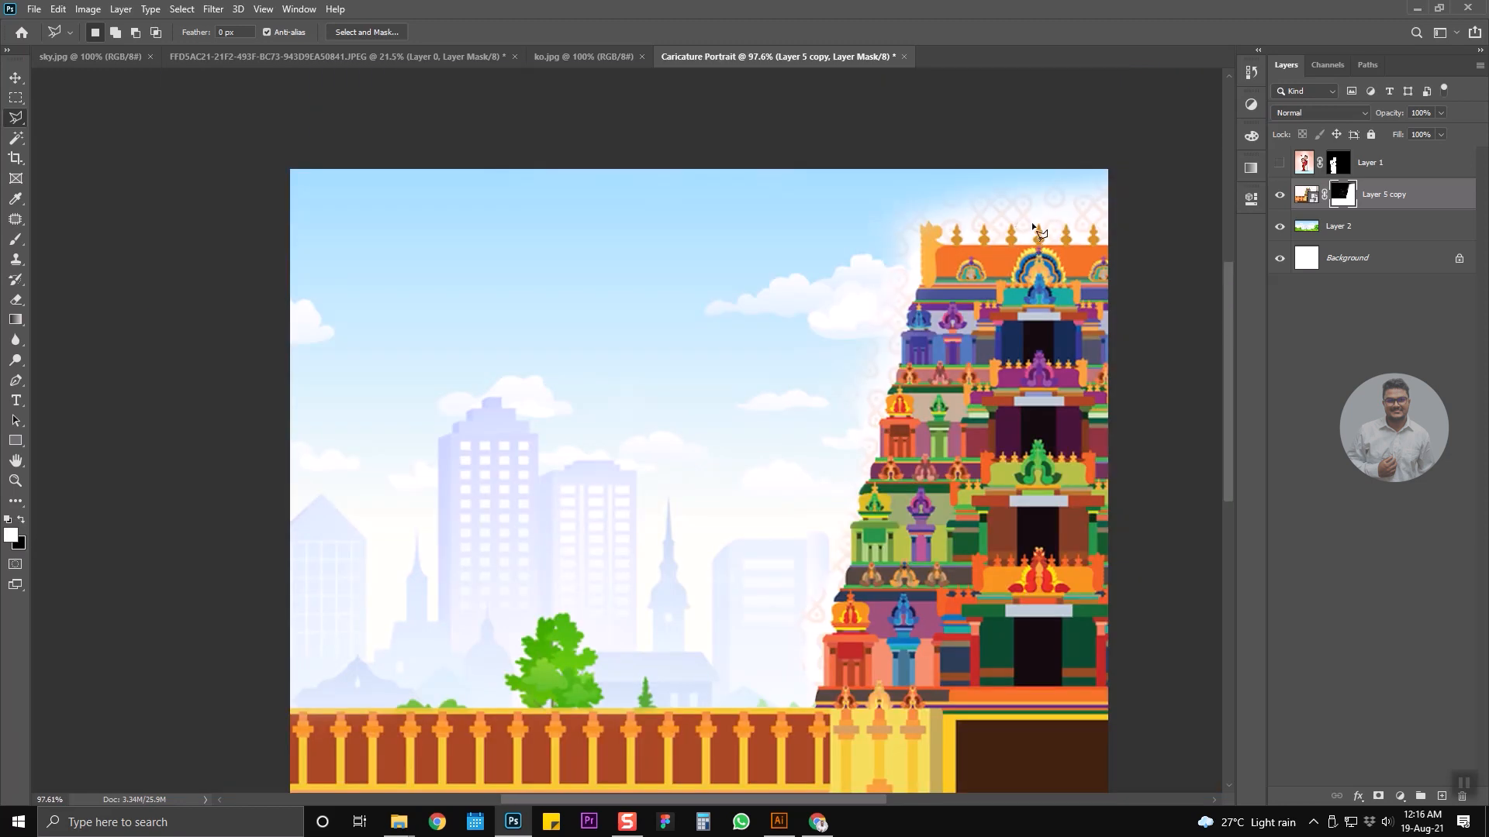
Start a Pen tool path with loose outer anchor points in the sky around the temple tower.
{"action": "scroll", "coordinate": [938, 268], "scroll_direction": "up", "scroll_amount": 2}
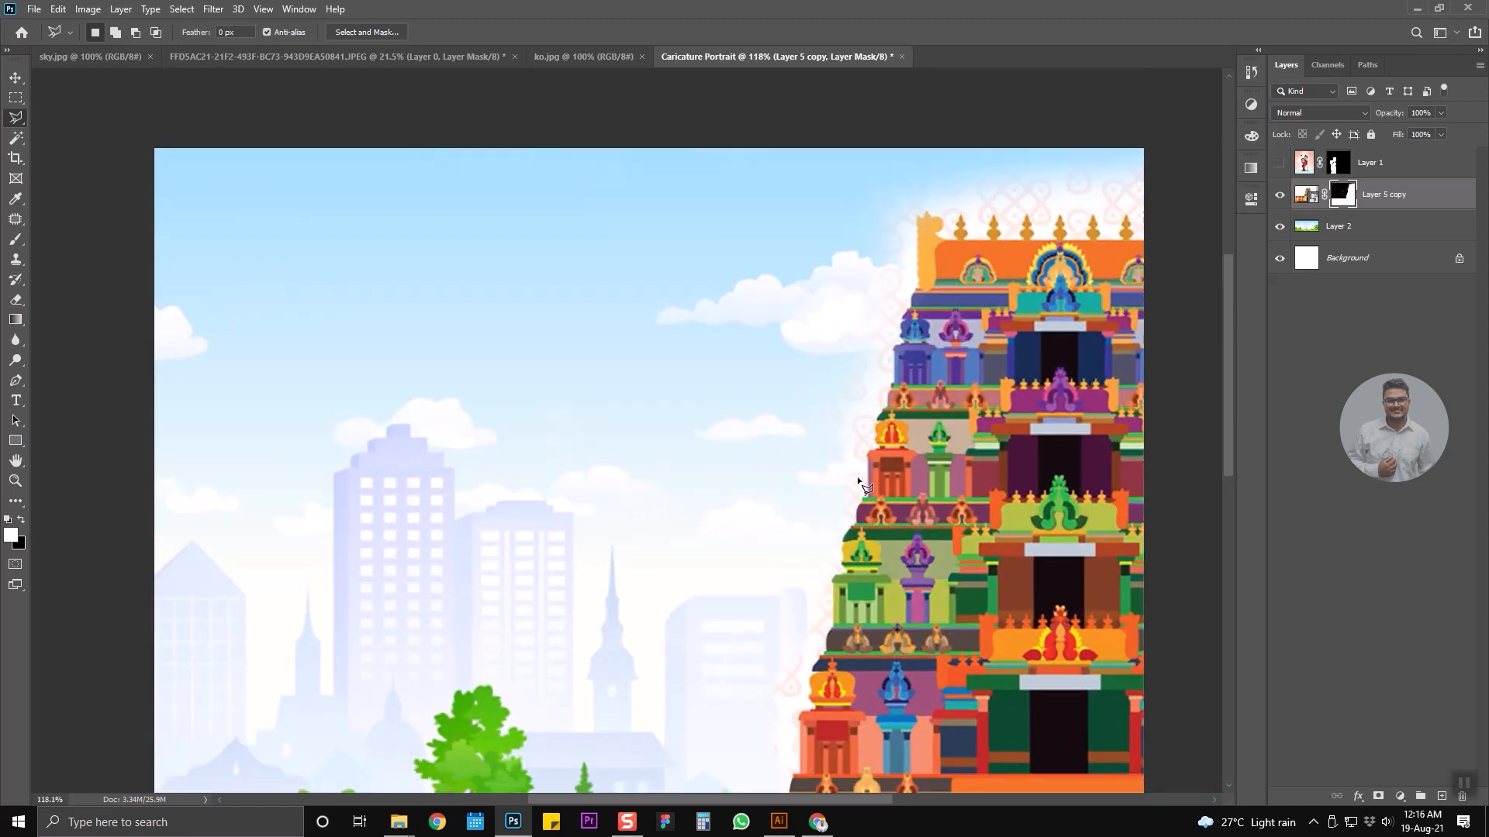
{"action": "left_click_drag", "start_coordinate": [897, 595], "coordinate": [810, 544]}
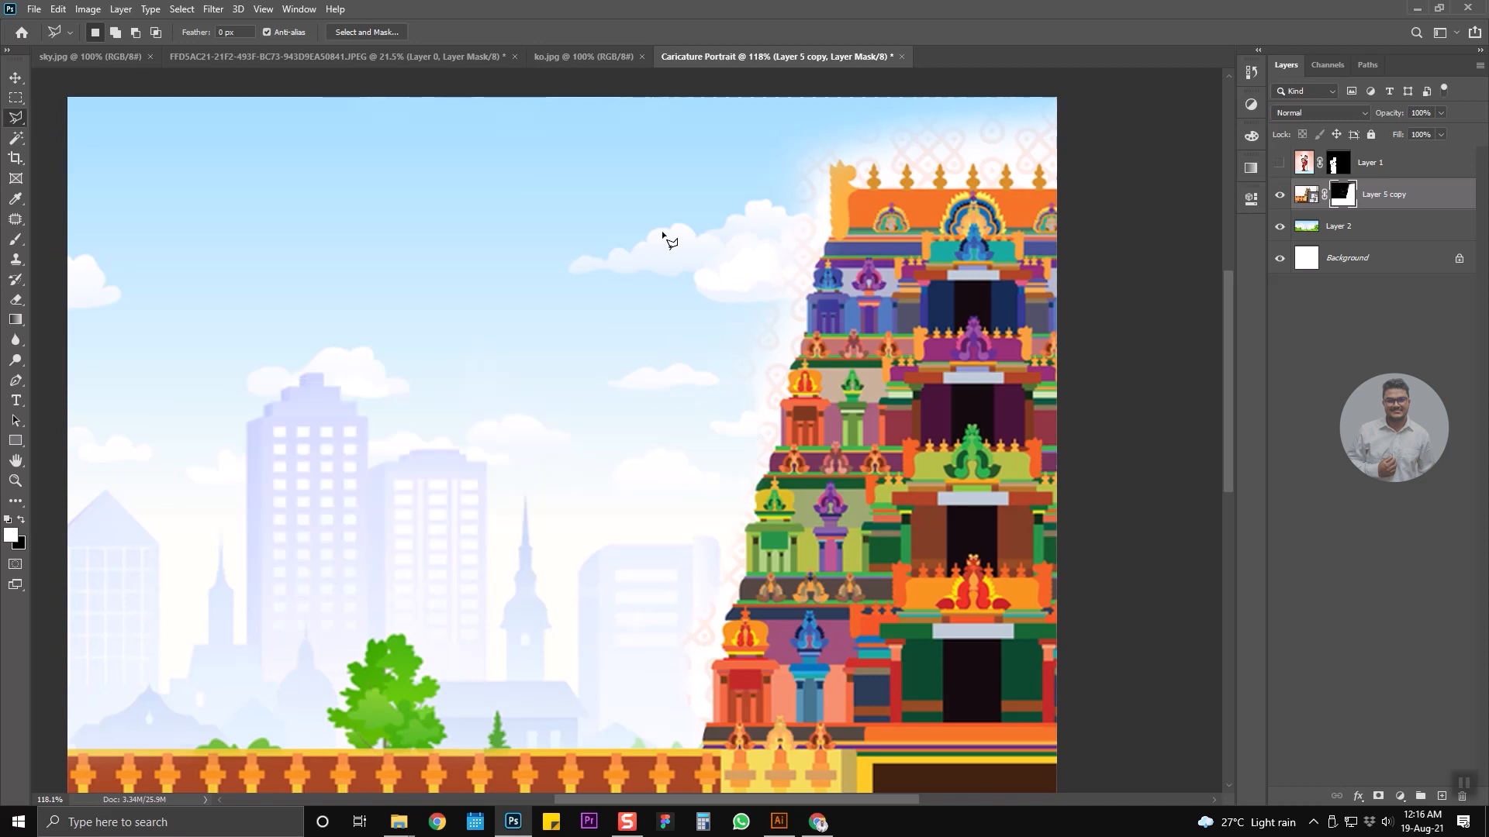
{"action": "left_click", "coordinate": [16, 380]}
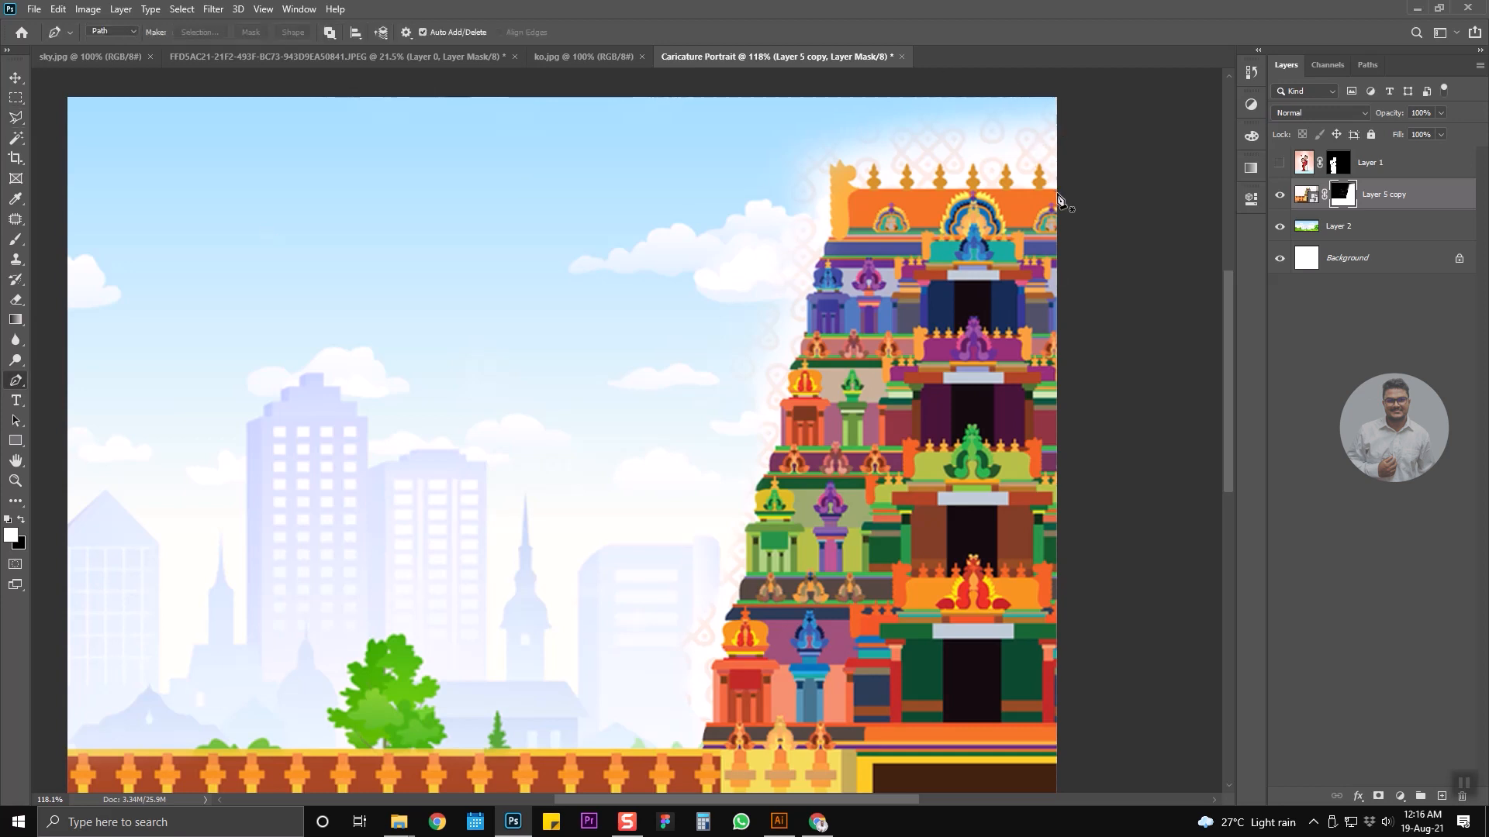
{"action": "scroll", "coordinate": [1056, 191], "scroll_direction": "up", "scroll_amount": 3}
{"action": "scroll", "coordinate": [1040, 207], "scroll_direction": "up", "scroll_amount": 2}
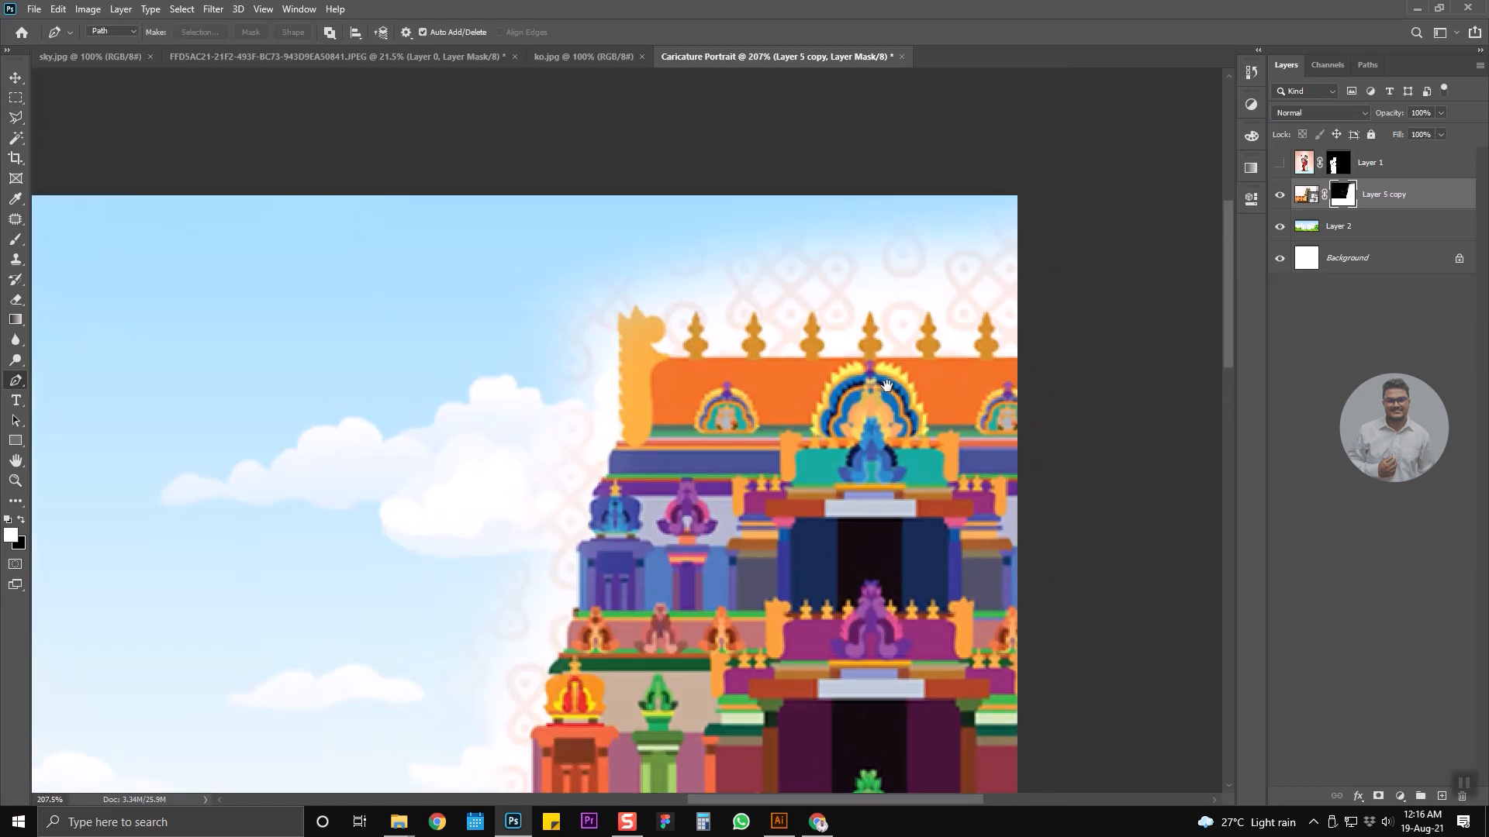
{"action": "left_click", "coordinate": [1107, 208]}
{"action": "left_click", "coordinate": [721, 156]}
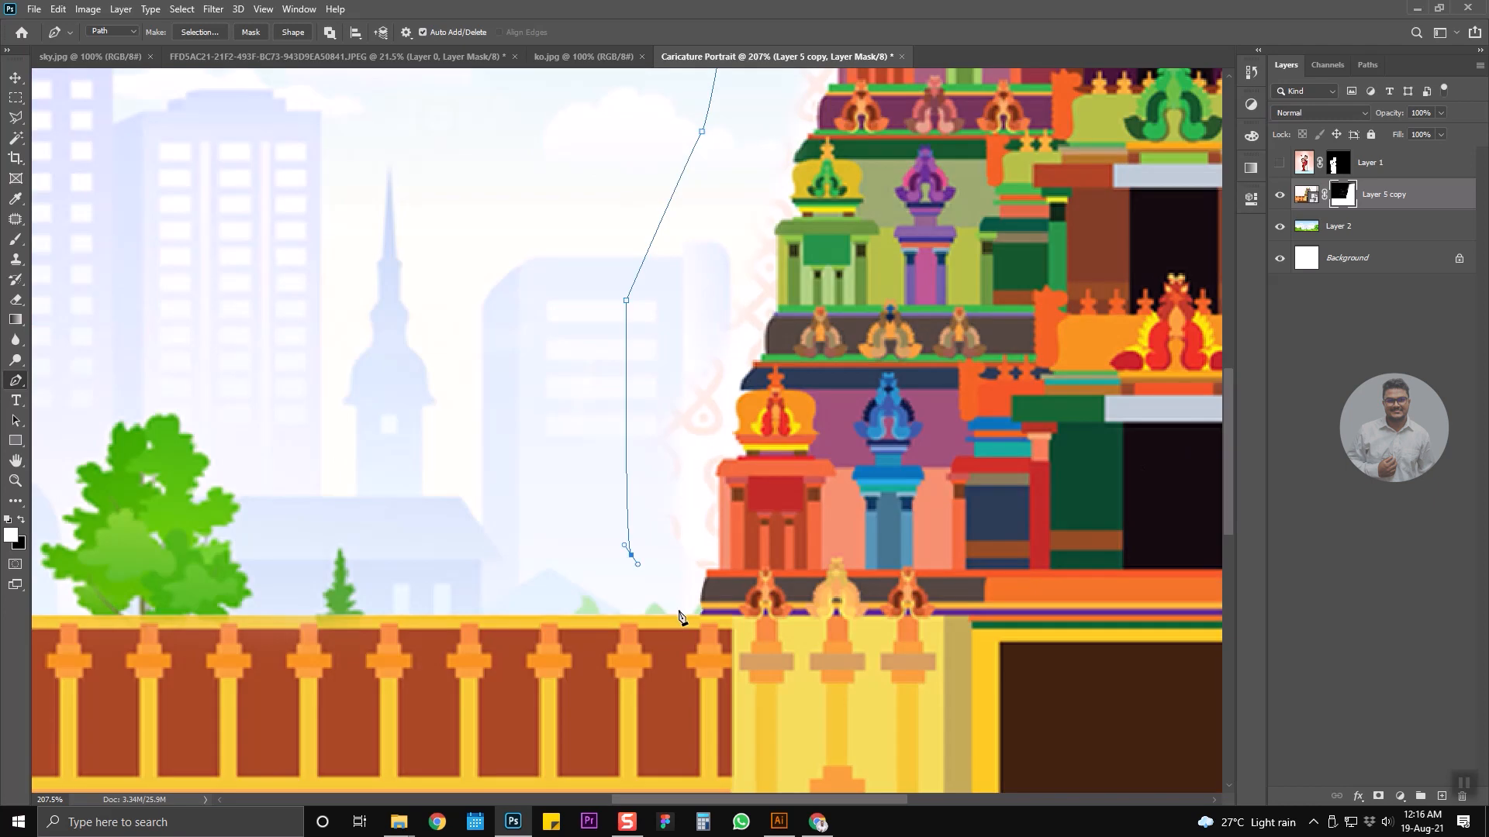
Continue the path closely up the left edge of the tower's lowest tier.
{"action": "left_click", "coordinate": [718, 568]}
{"action": "left_click", "coordinate": [717, 477]}
{"action": "left_click", "coordinate": [733, 459]}
{"action": "left_click", "coordinate": [738, 432]}
{"action": "left_click", "coordinate": [745, 393]}
{"action": "left_click", "coordinate": [740, 388]}
{"action": "left_click", "coordinate": [754, 370]}
{"action": "left_click", "coordinate": [764, 352]}
{"action": "left_click", "coordinate": [775, 313]}
Trace the path along the left edge of the tower's middle tiers.
{"action": "left_click_drag", "start_coordinate": [777, 239], "coordinate": [759, 361]}
{"action": "left_click", "coordinate": [760, 415]}
{"action": "left_click", "coordinate": [760, 356]}
{"action": "left_click", "coordinate": [777, 342]}
{"action": "left_click", "coordinate": [785, 336]}
{"action": "left_click", "coordinate": [774, 314]}
{"action": "left_click", "coordinate": [781, 282]}
{"action": "left_click", "coordinate": [793, 259]}
{"action": "left_click", "coordinate": [812, 205]}
{"action": "left_click_drag", "start_coordinate": [819, 186], "coordinate": [812, 370]}
Extend the path up the left edge of the tower's upper tiers.
{"action": "left_click", "coordinate": [828, 250]}
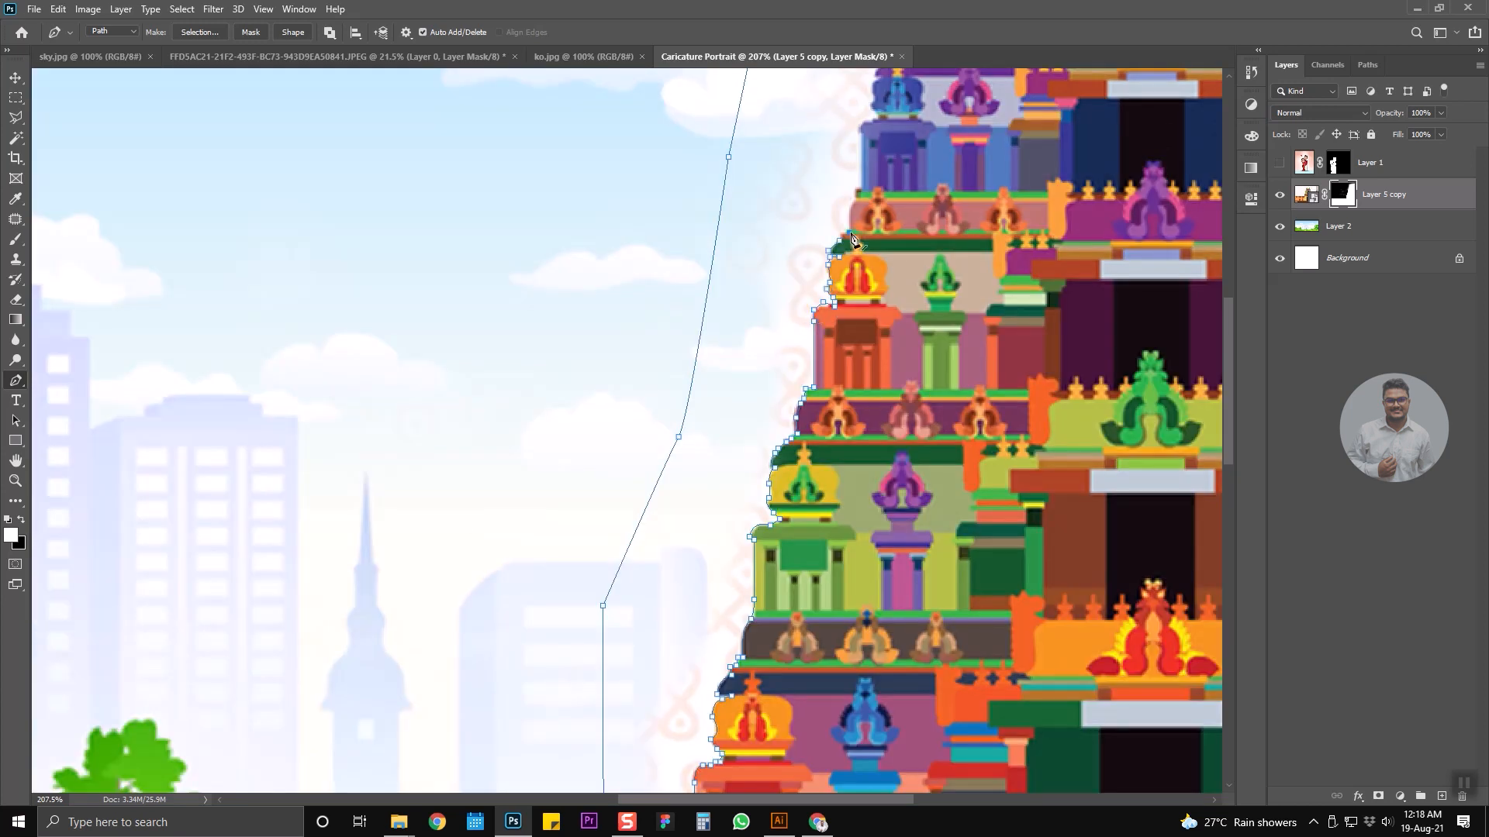
{"action": "left_click", "coordinate": [850, 237]}
{"action": "left_click_drag", "start_coordinate": [873, 197], "coordinate": [870, 481]}
{"action": "left_click", "coordinate": [857, 444]}
{"action": "left_click", "coordinate": [874, 409]}
{"action": "left_click", "coordinate": [900, 310]}
Trace the path around the ornament at the tower roof's left corner and up the first finial.
{"action": "left_click_drag", "start_coordinate": [900, 309], "coordinate": [754, 473]}
{"action": "left_click", "coordinate": [752, 345]}
{"action": "left_click", "coordinate": [778, 352]}
{"action": "left_click", "coordinate": [793, 353]}
{"action": "left_click", "coordinate": [802, 391]}
{"action": "left_click", "coordinate": [817, 389]}
{"action": "left_click", "coordinate": [829, 343]}
Trace the path around the second and third finials along the tower's roof edge.
{"action": "left_click", "coordinate": [877, 390]}
{"action": "left_click", "coordinate": [886, 346]}
{"action": "left_click", "coordinate": [893, 392]}
{"action": "left_click", "coordinate": [936, 393]}
{"action": "left_click", "coordinate": [932, 384]}
{"action": "left_click", "coordinate": [931, 378]}
{"action": "left_click", "coordinate": [935, 362]}
{"action": "left_click", "coordinate": [943, 346]}
{"action": "left_click", "coordinate": [948, 349]}
{"action": "left_click", "coordinate": [952, 366]}
{"action": "left_click", "coordinate": [958, 378]}
{"action": "left_click", "coordinate": [955, 392]}
Continue the path around the fourth and fifth roof finials and up to the tip of the sixth.
{"action": "left_click", "coordinate": [997, 394]}
{"action": "left_click", "coordinate": [993, 379]}
{"action": "left_click", "coordinate": [1003, 342]}
{"action": "left_click", "coordinate": [1012, 379]}
{"action": "left_click", "coordinate": [1012, 392]}
{"action": "left_click", "coordinate": [1054, 390]}
{"action": "left_click", "coordinate": [1061, 345]}
{"action": "left_click", "coordinate": [1066, 366]}
{"action": "left_click", "coordinate": [1067, 391]}
{"action": "left_click", "coordinate": [1119, 346]}
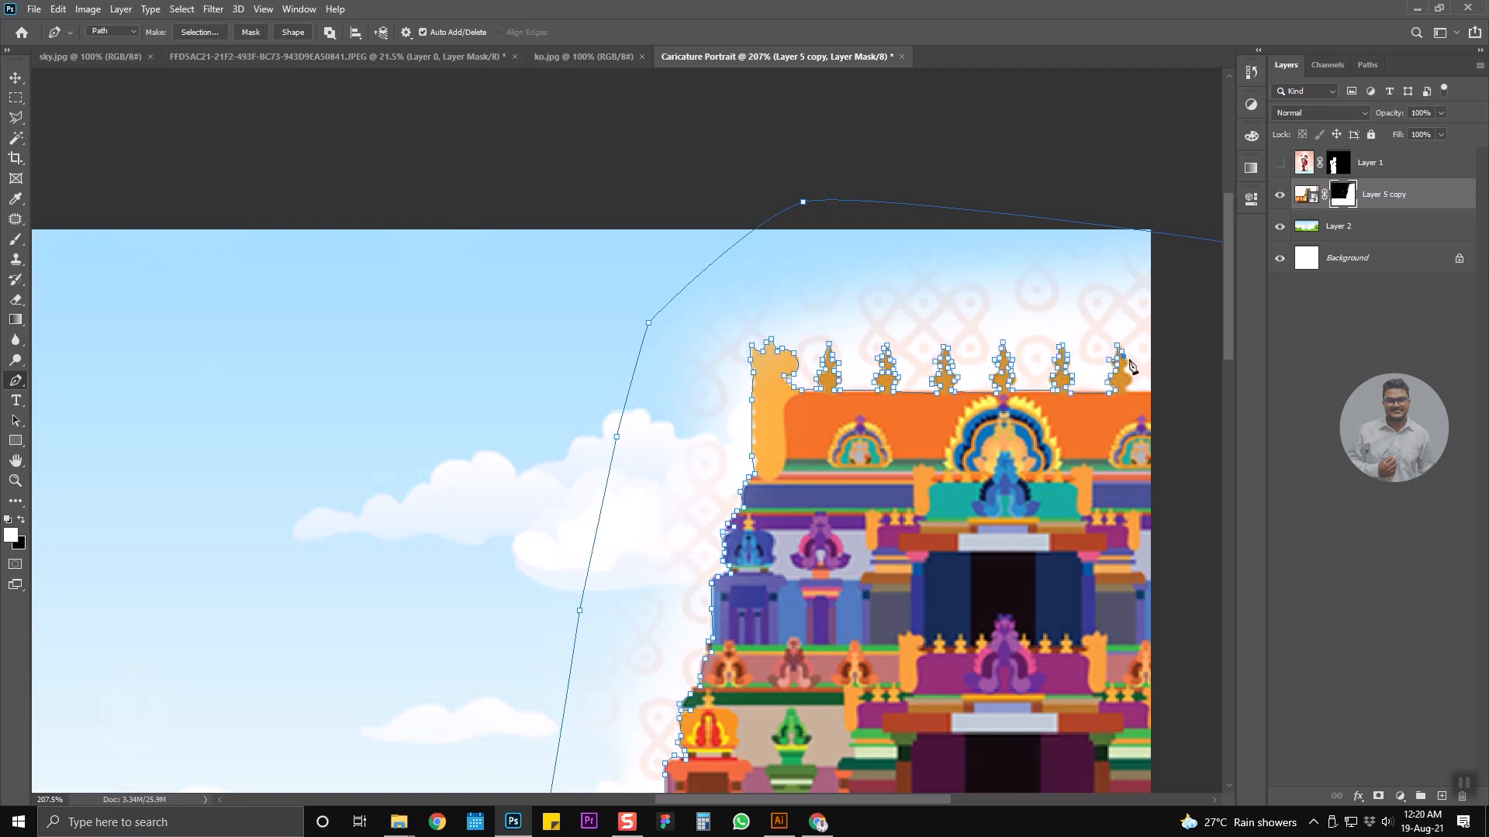
Extend the path along the roof edge past the canvas border and close it around the outside of the backdrop.
{"action": "left_click", "coordinate": [1149, 392]}
{"action": "left_click_drag", "start_coordinate": [1149, 392], "coordinate": [1041, 396]}
{"action": "left_click", "coordinate": [1099, 307]}
{"action": "left_click", "coordinate": [1120, 263]}
{"action": "left_click", "coordinate": [1127, 245]}
{"action": "scroll", "coordinate": [659, 193], "scroll_direction": "down", "scroll_amount": 4}
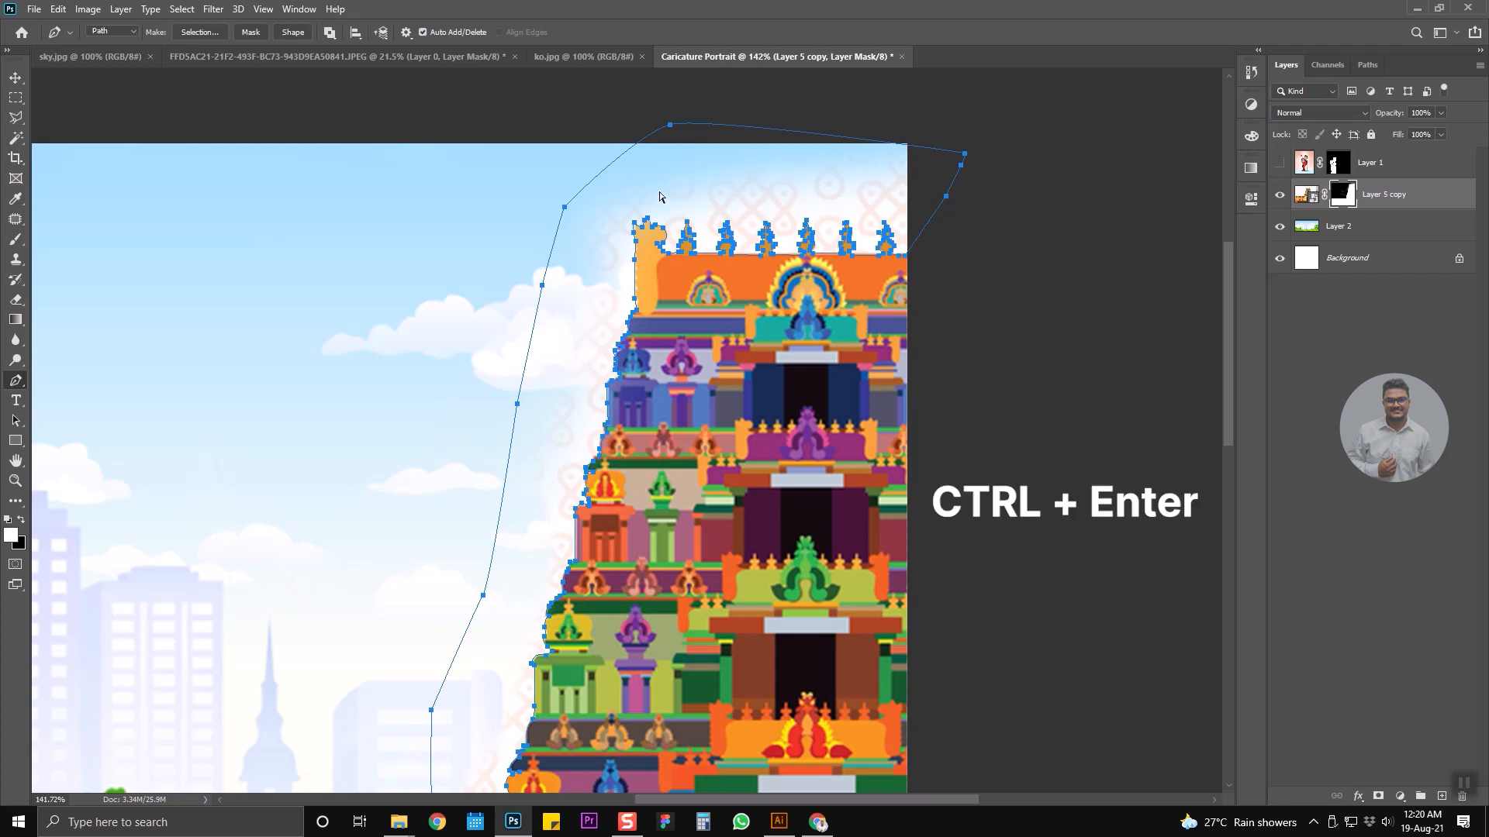
Turn the path into a selection, fill it with black on the temple's layer mask, and deselect.
{"action": "key", "text": "ctrl+Return"}
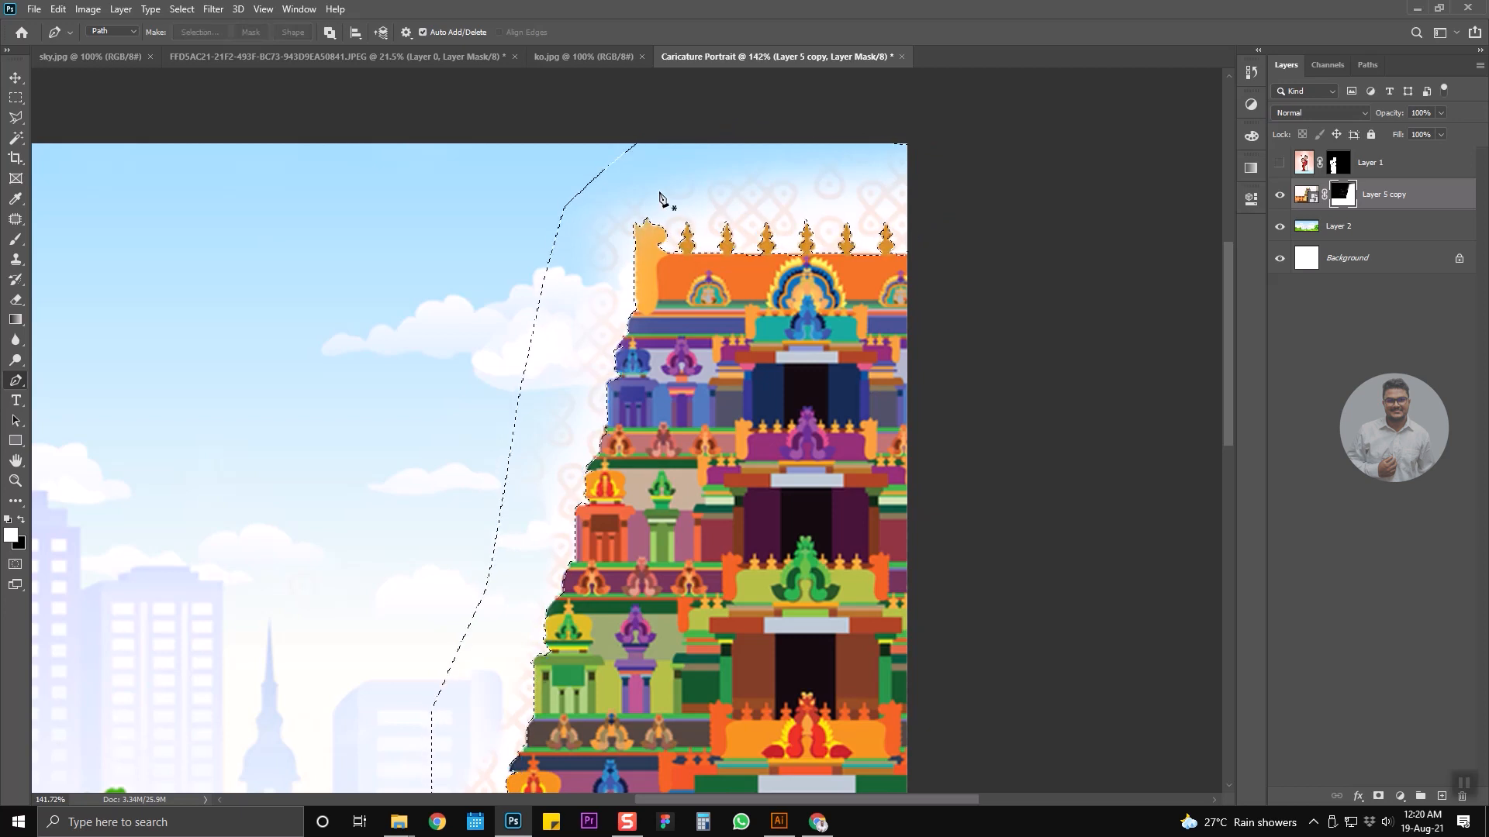
{"action": "key", "text": "ctrl+BackSpace"}
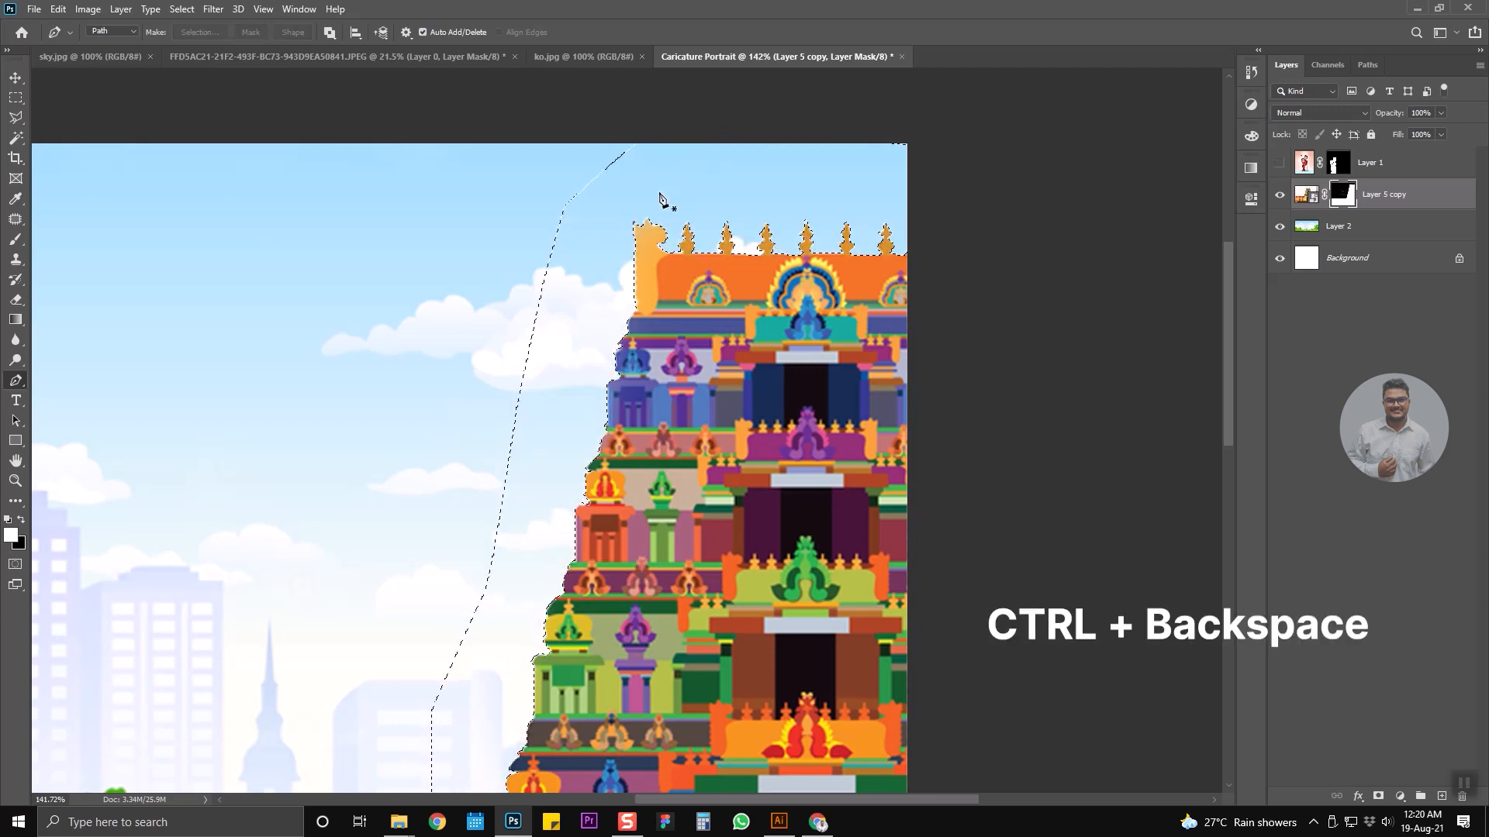
{"action": "scroll", "coordinate": [663, 262], "scroll_direction": "down", "scroll_amount": 3}
{"action": "scroll", "coordinate": [663, 262], "scroll_direction": "down", "scroll_amount": 2}
{"action": "key", "text": "ctrl+d"}
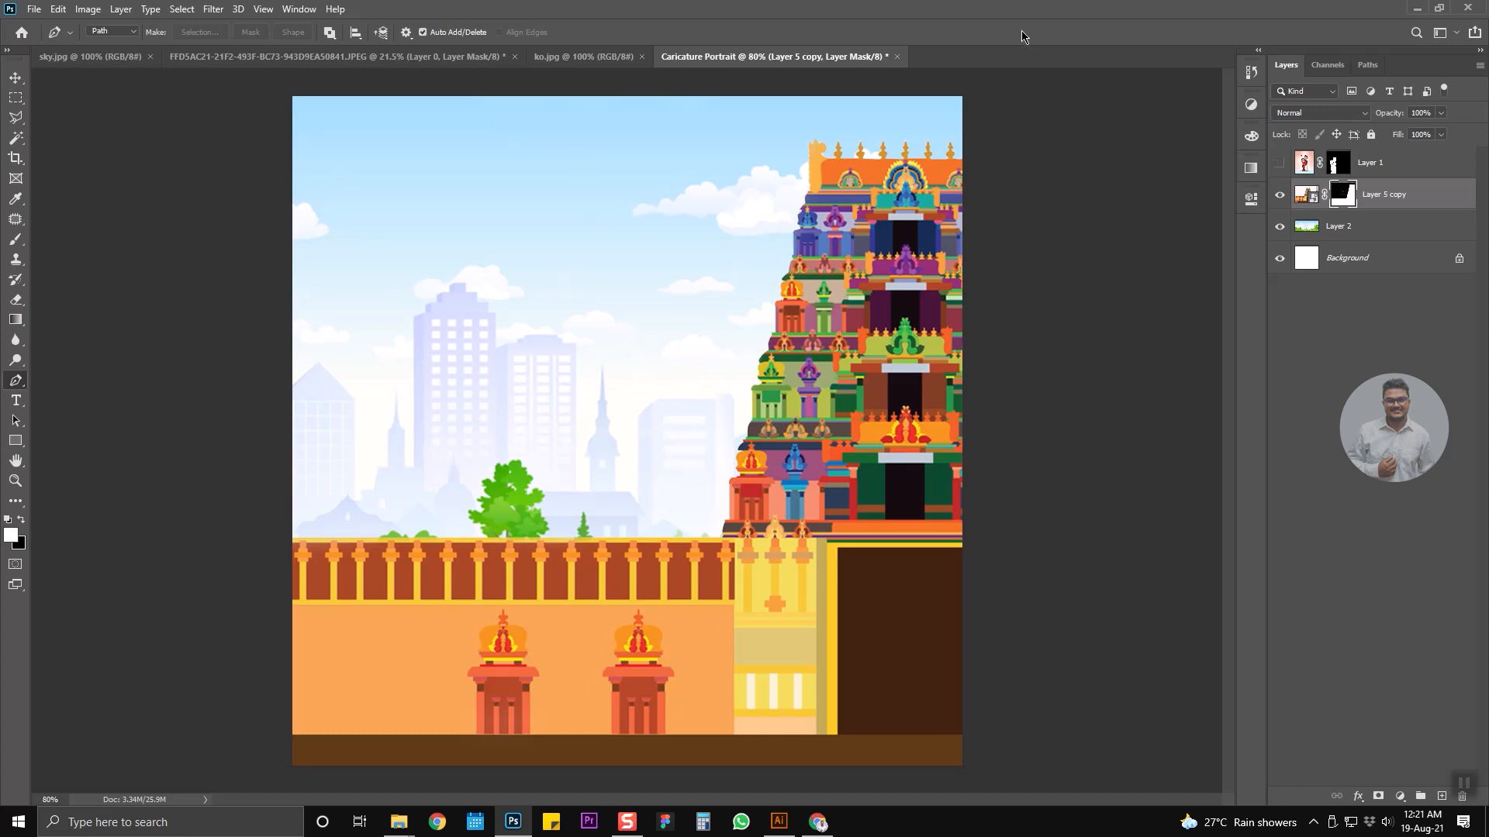
Move the sky image on Layer 2 slightly left and up behind the temple.
{"action": "key", "text": "v"}
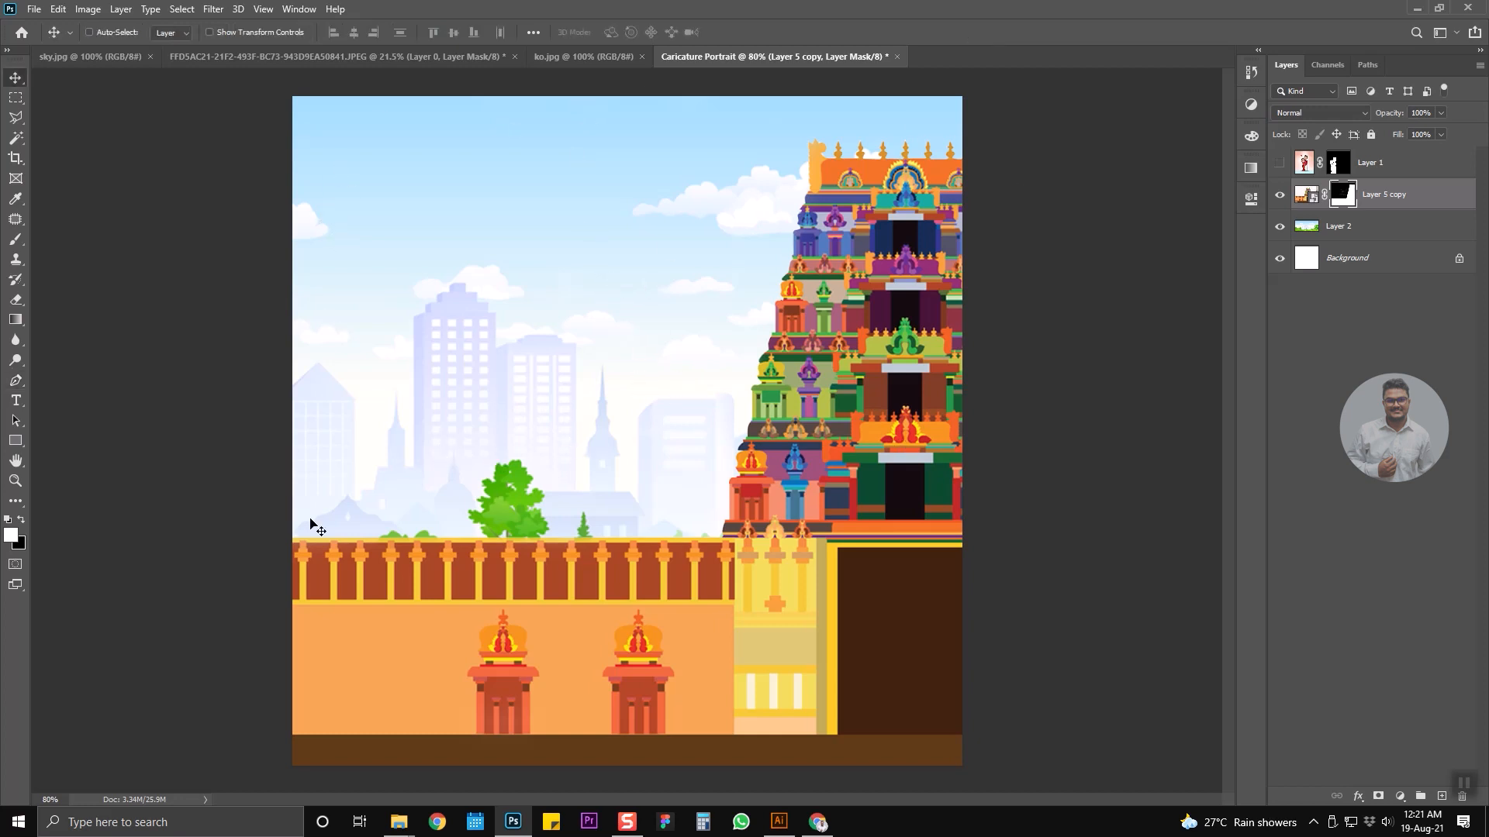
{"action": "left_click", "coordinate": [1402, 226]}
{"action": "left_click_drag", "start_coordinate": [687, 460], "coordinate": [657, 450]}
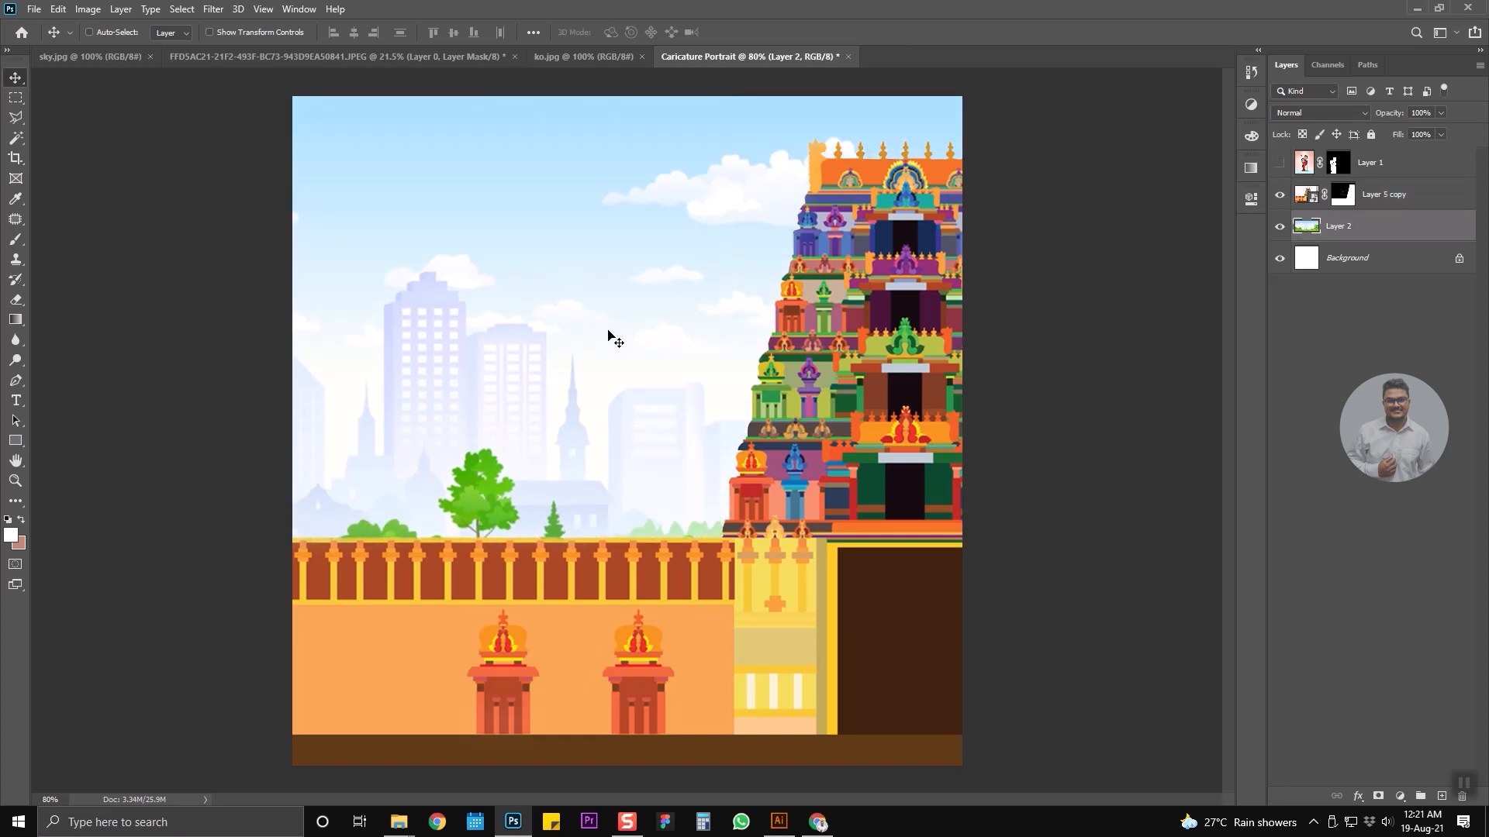
Show the couple's layer and shift the couple a little to the right.
{"action": "left_click", "coordinate": [1280, 162]}
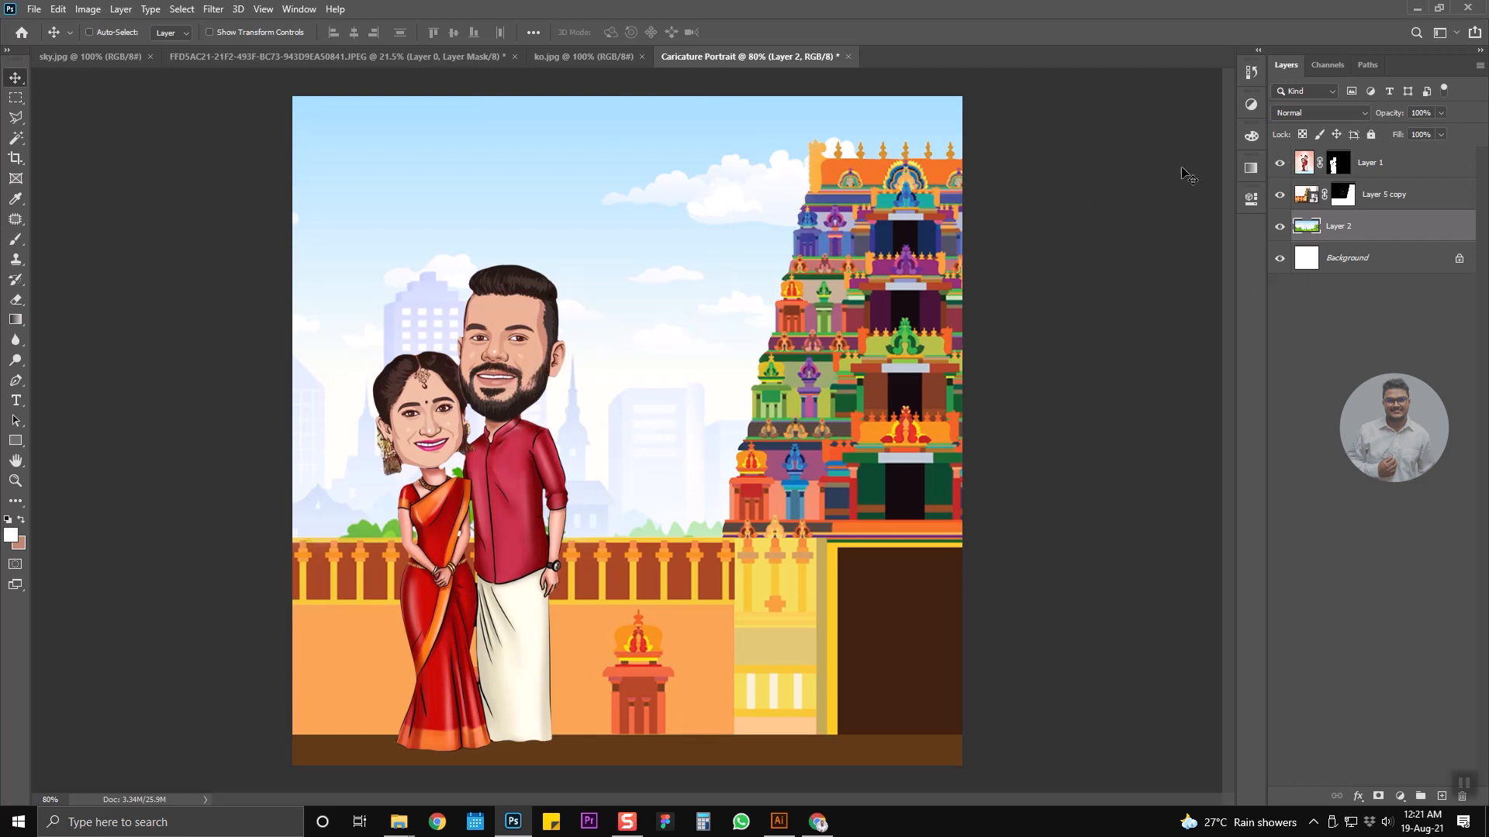
{"action": "right_click", "coordinate": [491, 378]}
{"action": "left_click", "coordinate": [513, 385]}
{"action": "left_click_drag", "start_coordinate": [513, 386], "coordinate": [569, 385]}
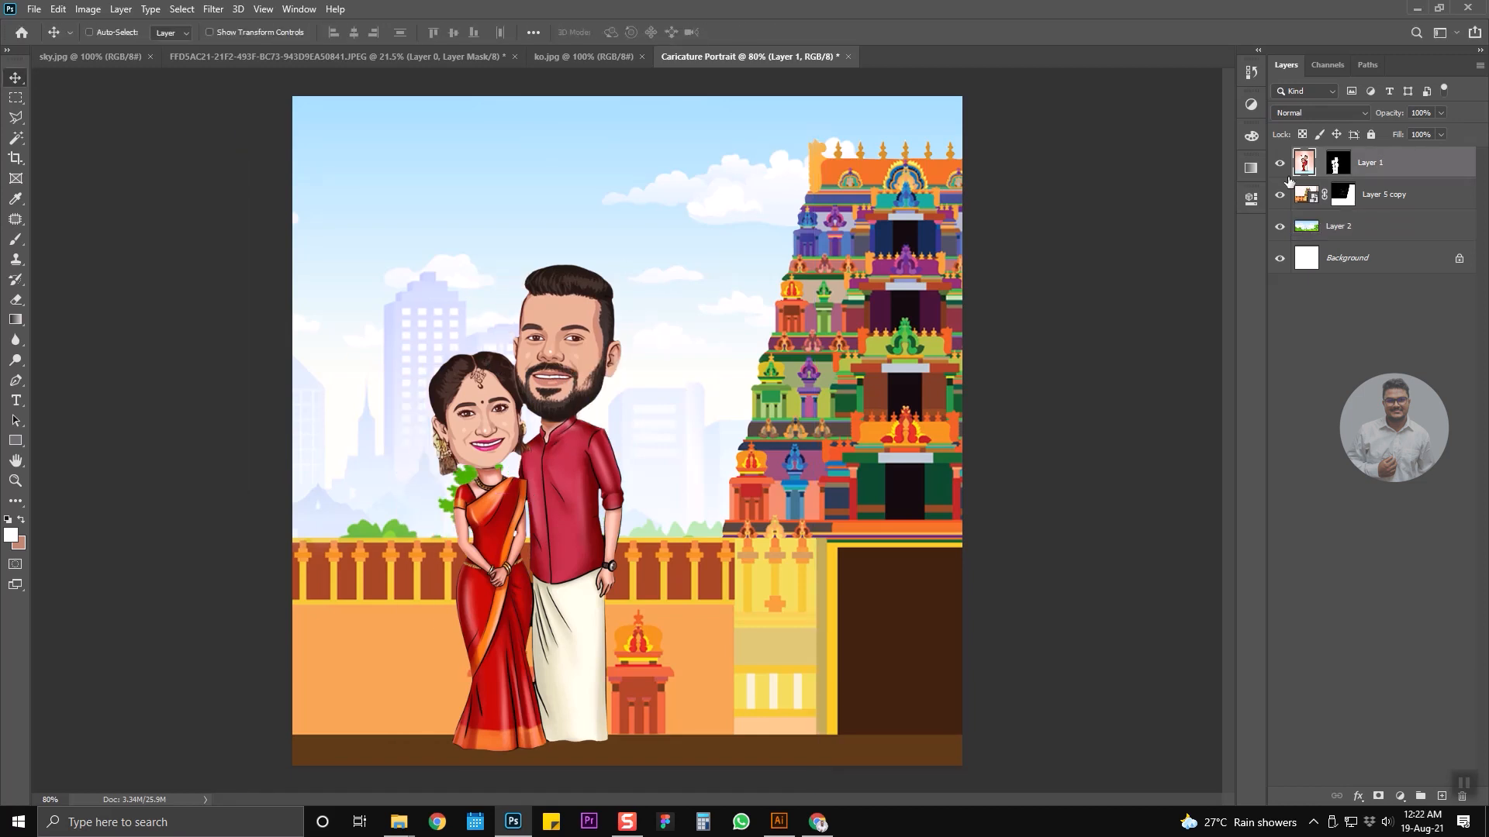
Convert the couple's layer to a smart object and scale the couple down so they stand on the brown ground.
{"action": "right_click", "coordinate": [1371, 163]}
{"action": "left_click", "coordinate": [1272, 342]}
{"action": "key", "text": "ctrl+t"}
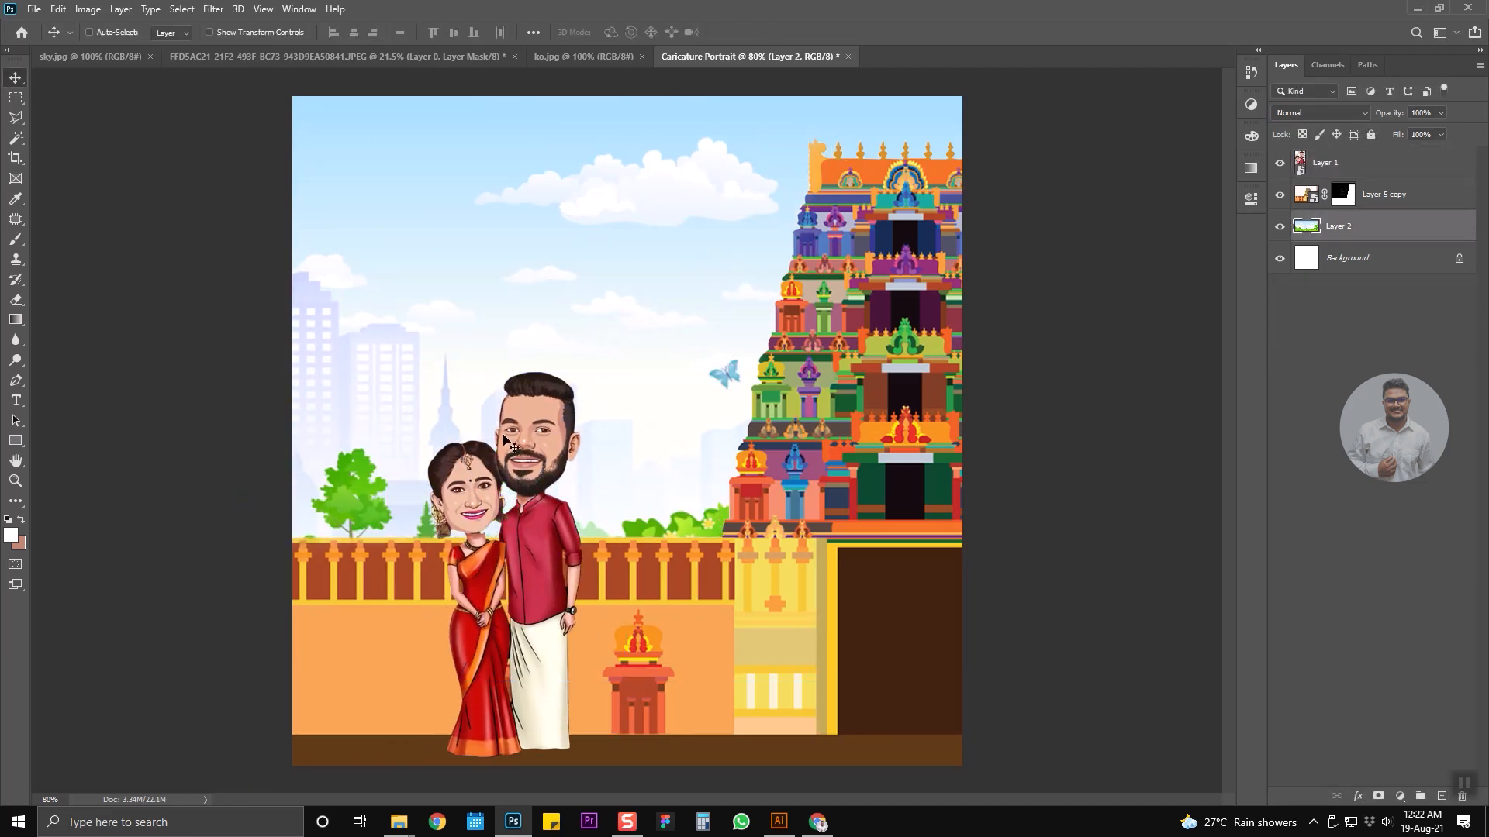
{"action": "left_click_drag", "start_coordinate": [578, 426], "coordinate": [580, 416]}
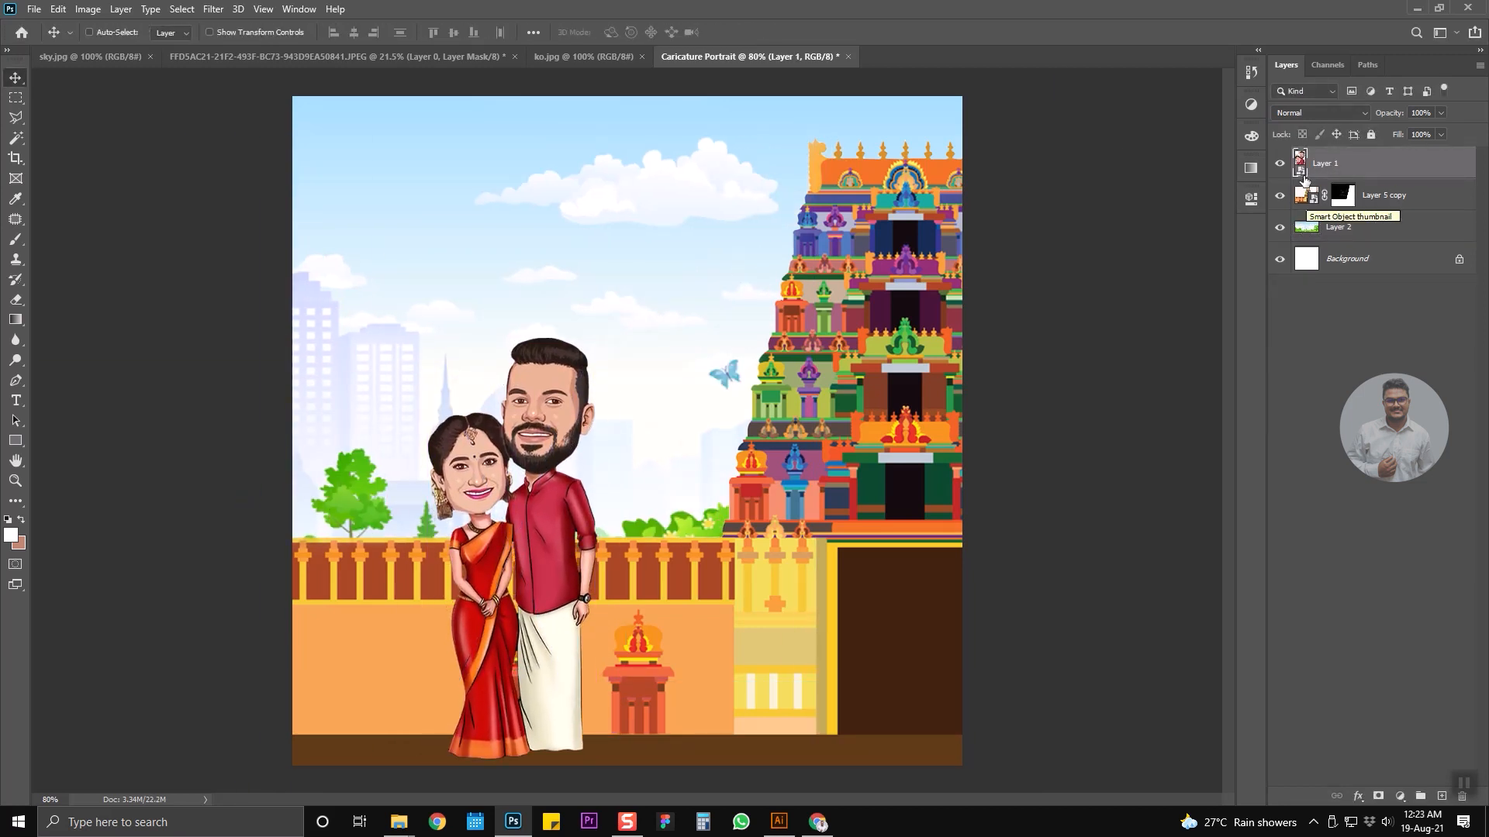
Open the couple smart object's contents and copy a small patch around the left side of the woman's neck to a new layer.
{"action": "double_click", "coordinate": [1302, 169]}
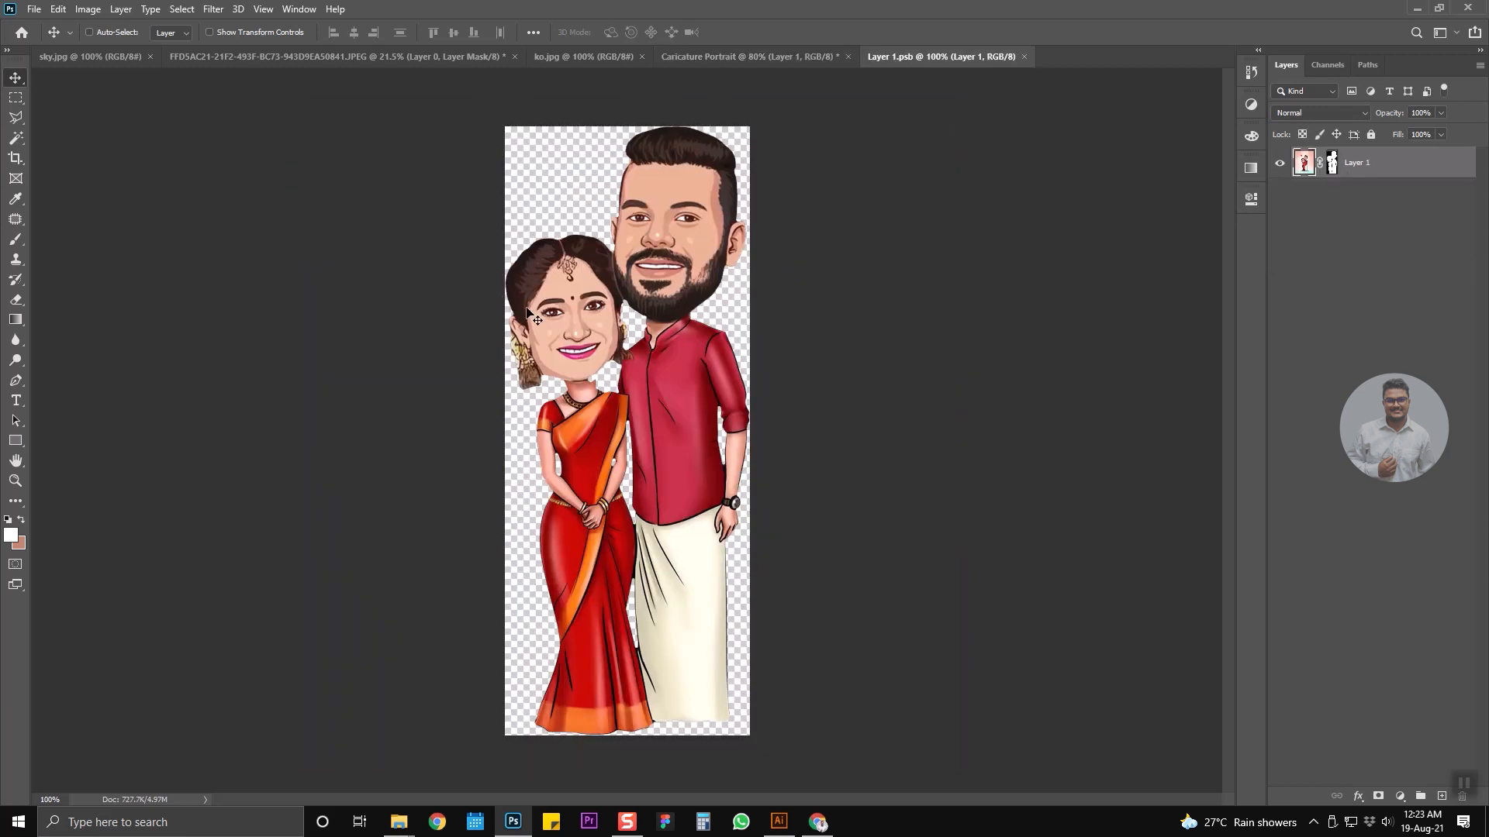
{"action": "scroll", "coordinate": [585, 379], "scroll_direction": "up", "scroll_amount": 5}
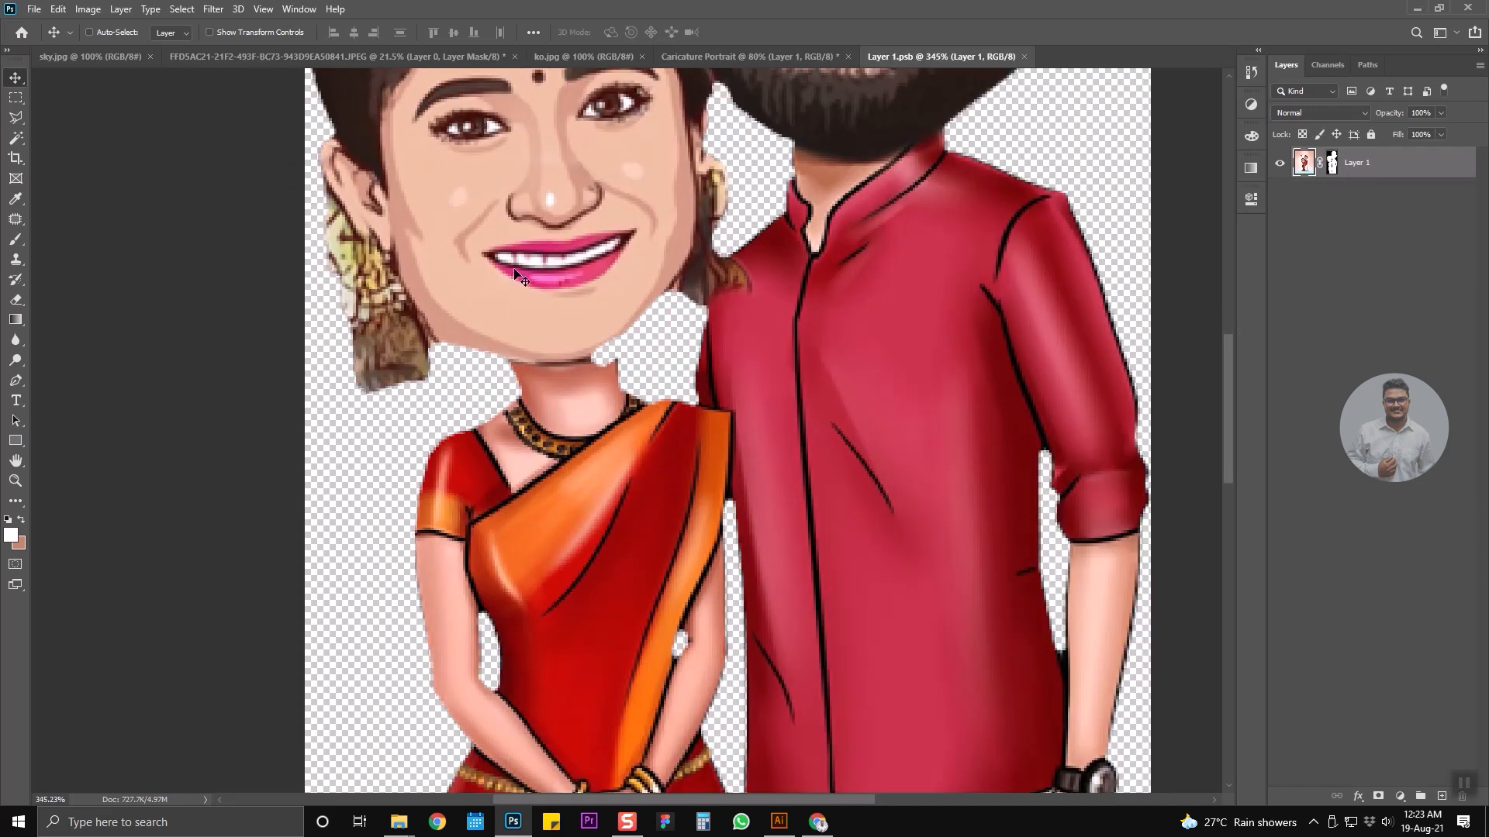
{"action": "scroll", "coordinate": [571, 325], "scroll_direction": "down", "scroll_amount": 6}
{"action": "scroll", "coordinate": [560, 333], "scroll_direction": "up", "scroll_amount": 4}
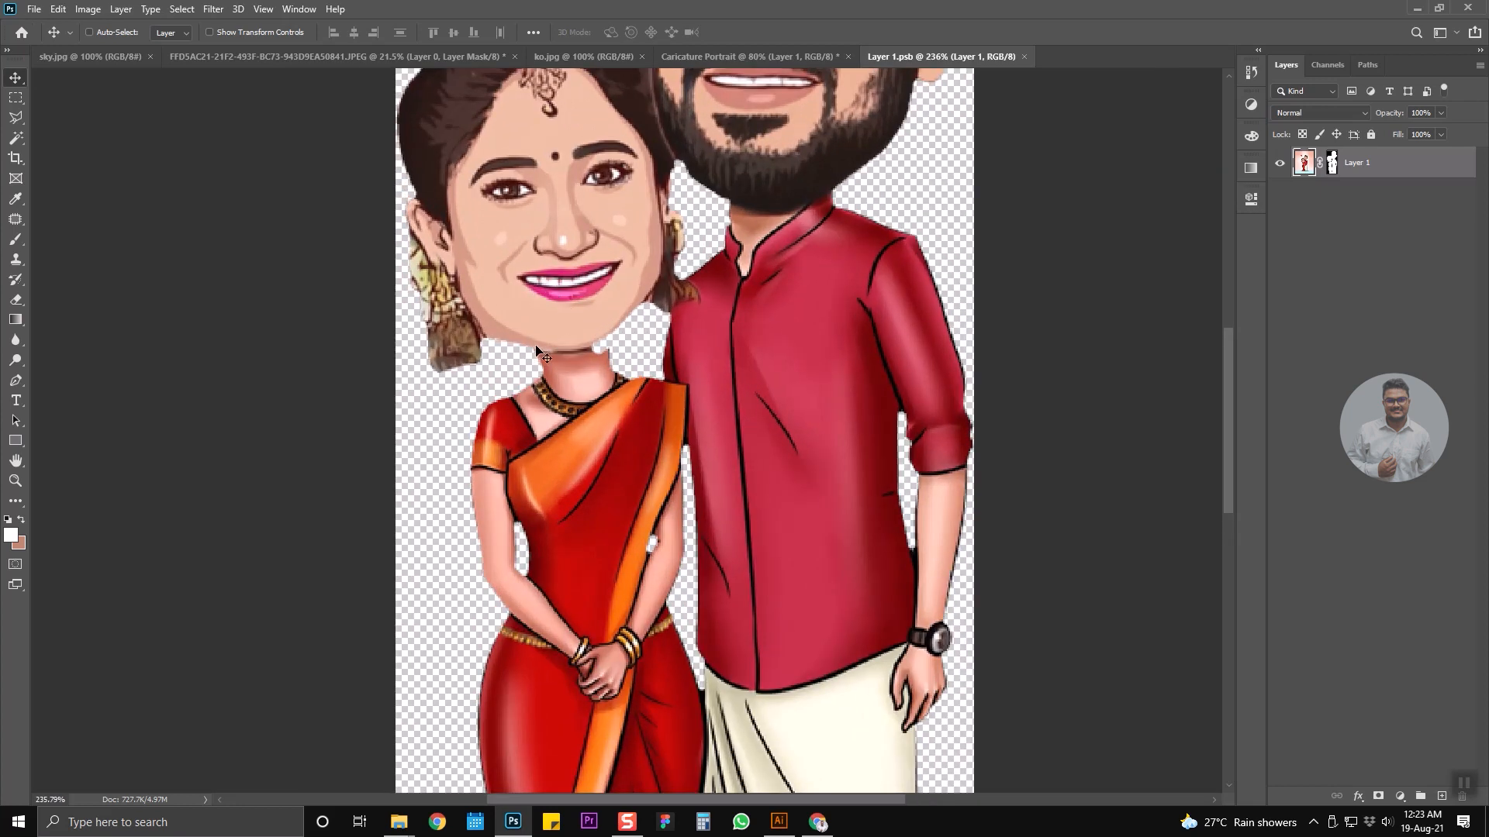
{"action": "scroll", "coordinate": [589, 343], "scroll_direction": "up", "scroll_amount": 2}
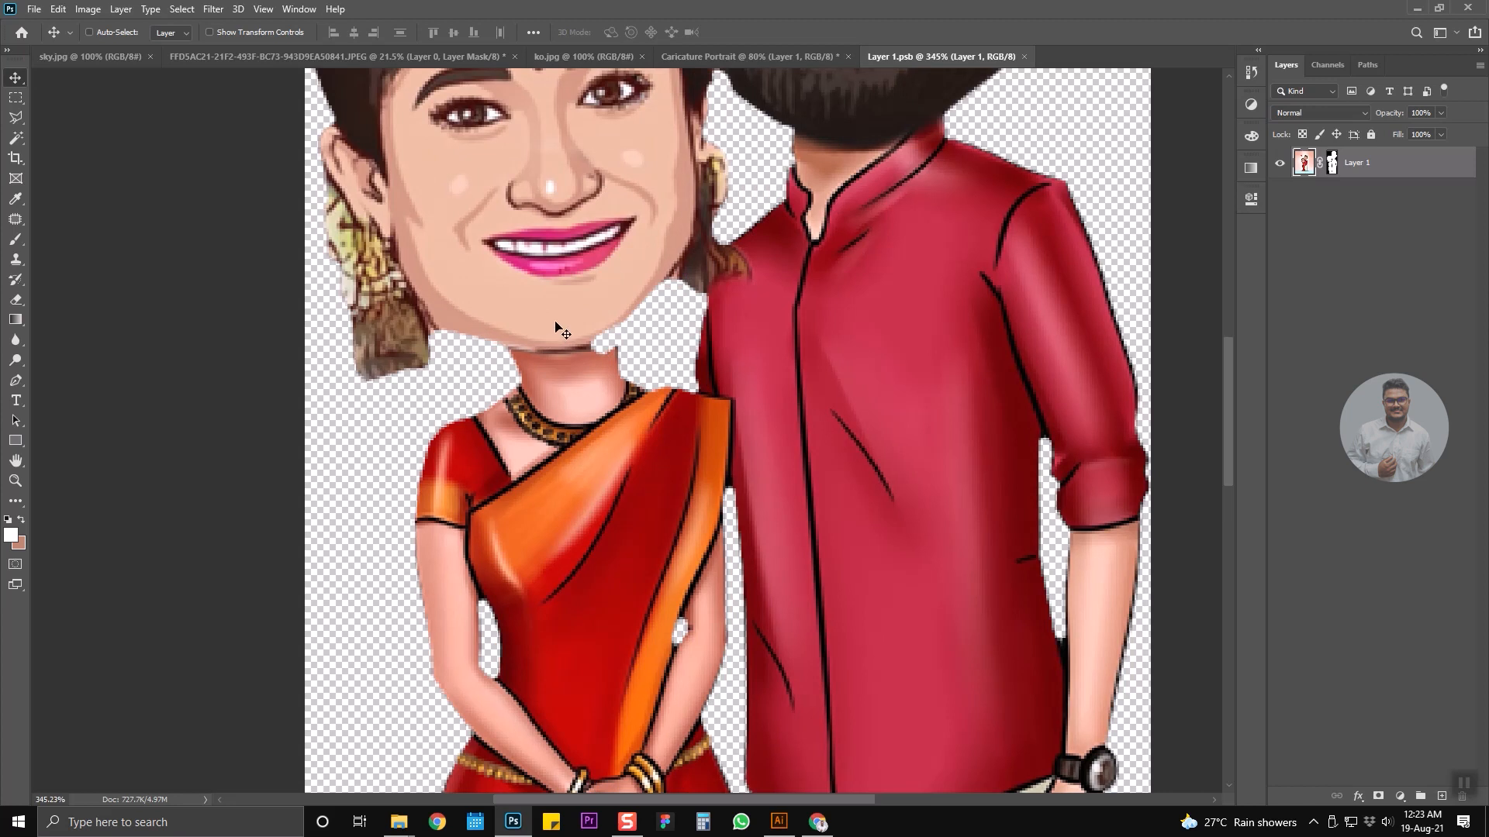
{"action": "key", "text": "m"}
{"action": "key", "text": "j"}
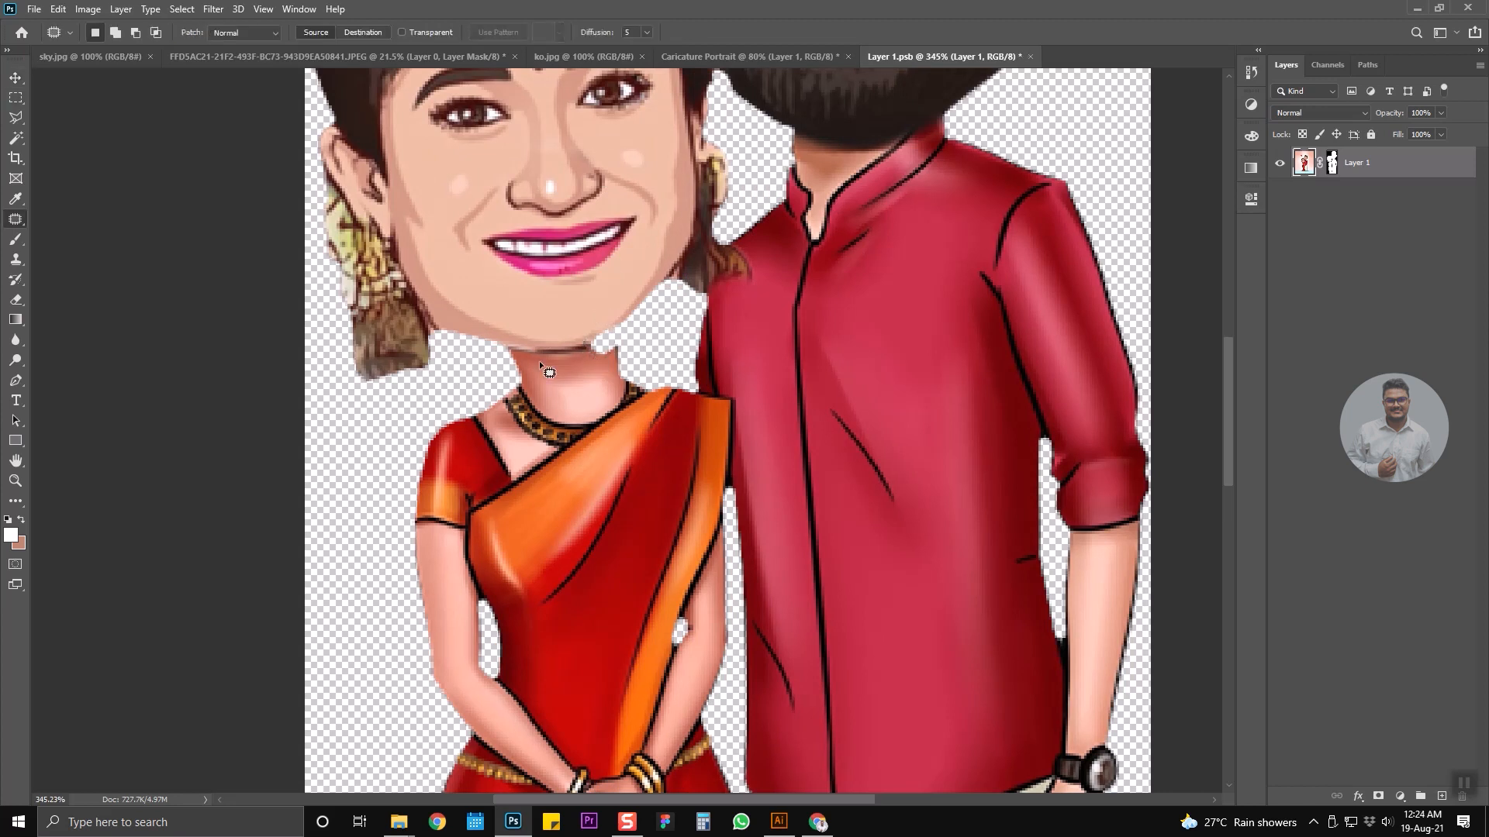
{"action": "mouse_move", "coordinate": [546, 353]}
{"action": "left_mouse_down"}
{"action": "mouse_move", "coordinate": [496, 345]}
{"action": "mouse_move", "coordinate": [507, 330]}
{"action": "mouse_move", "coordinate": [612, 346]}
{"action": "mouse_move", "coordinate": [542, 349]}
{"action": "left_mouse_up"}
{"action": "key", "text": "ctrl+d"}
{"action": "key", "text": "ctrl+j"}
{"action": "key", "text": "ctrl+j"}
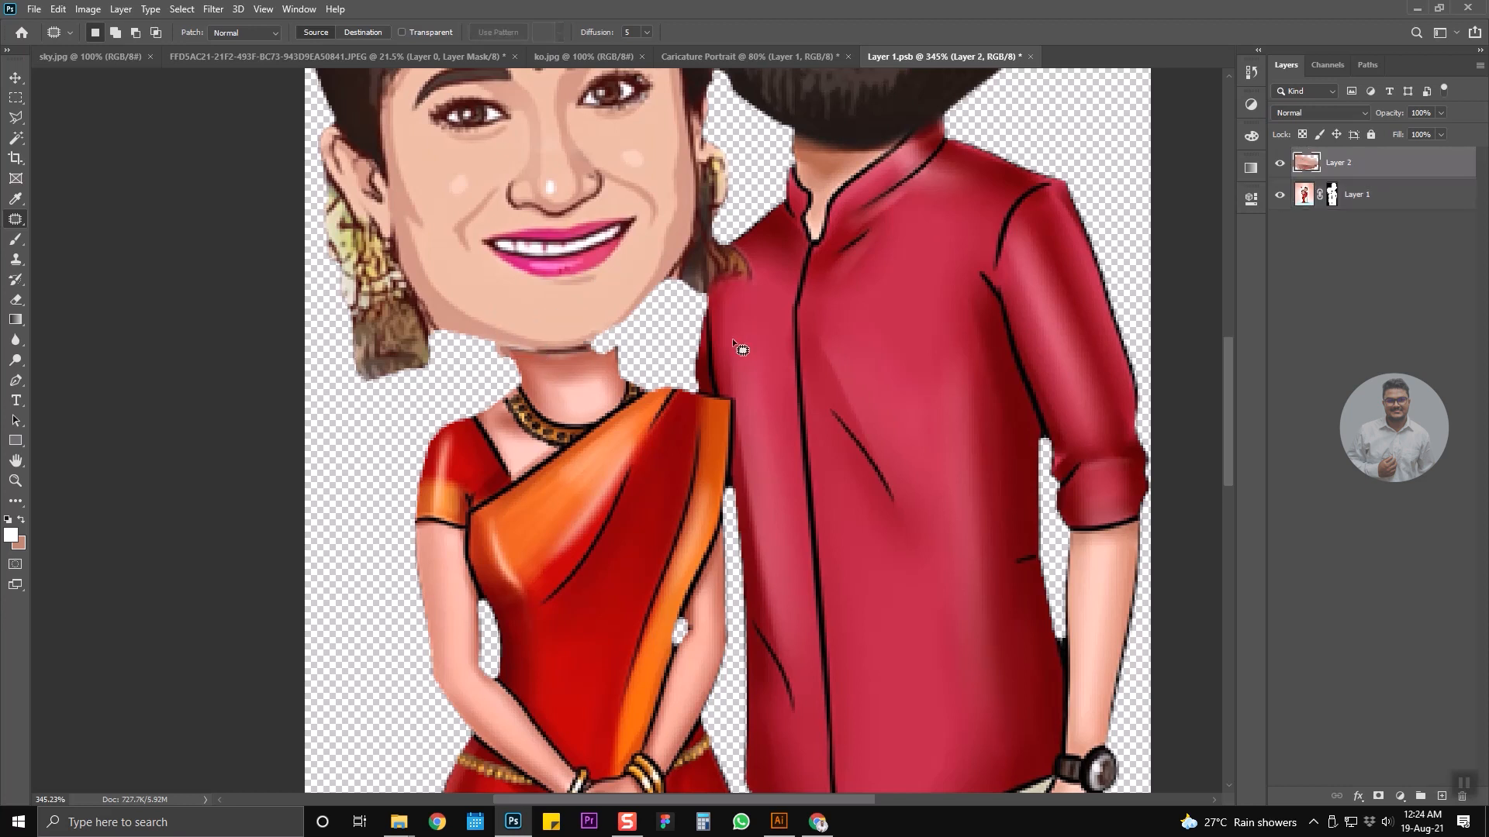
Move the copied patch over the gap on the right side of the woman's neck, flip it horizontally and fit it under the chin.
{"action": "key", "text": "ctrl+t"}
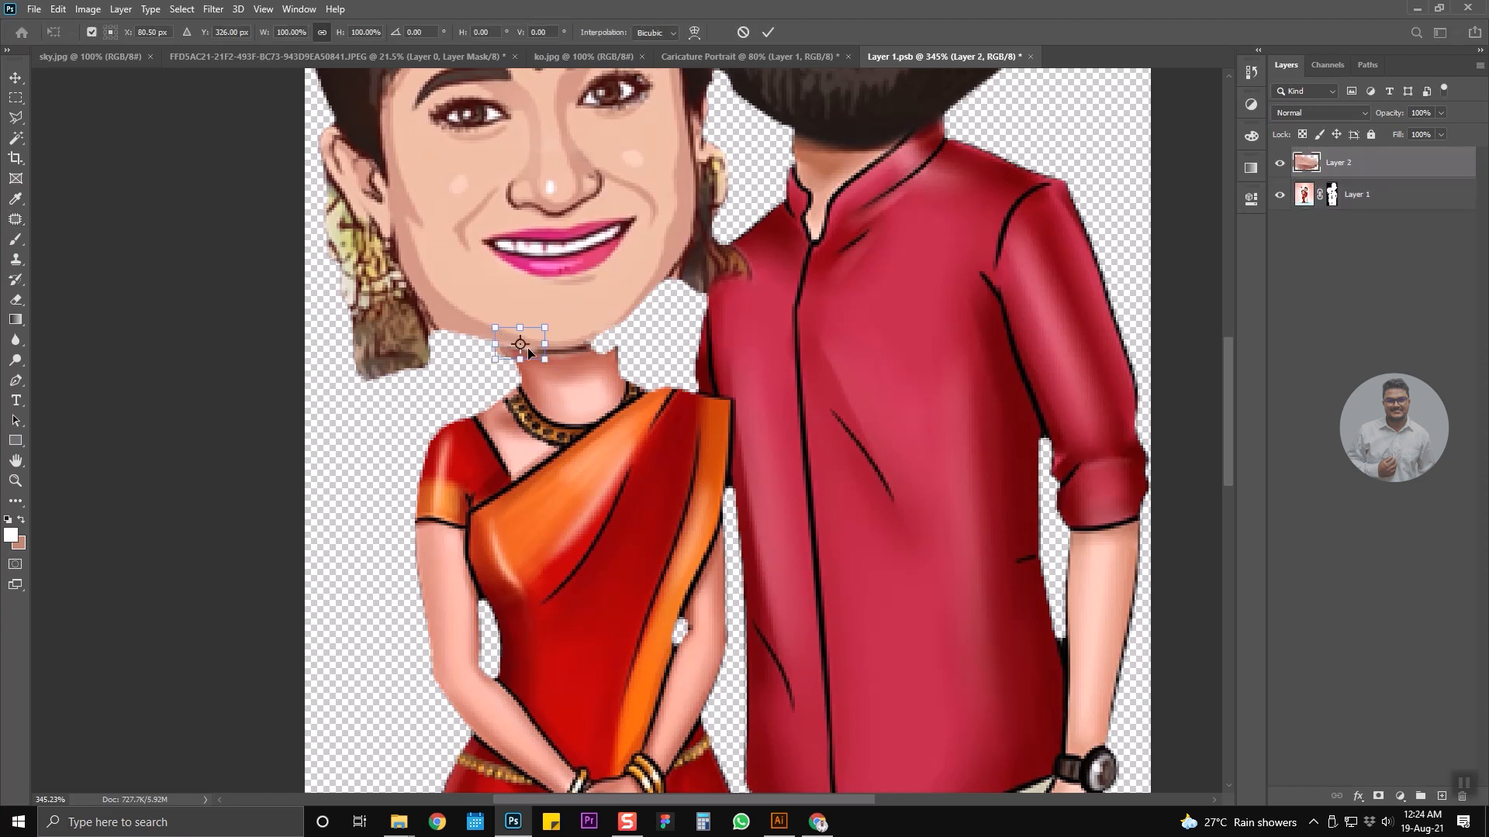
{"action": "left_click_drag", "start_coordinate": [536, 354], "coordinate": [609, 349]}
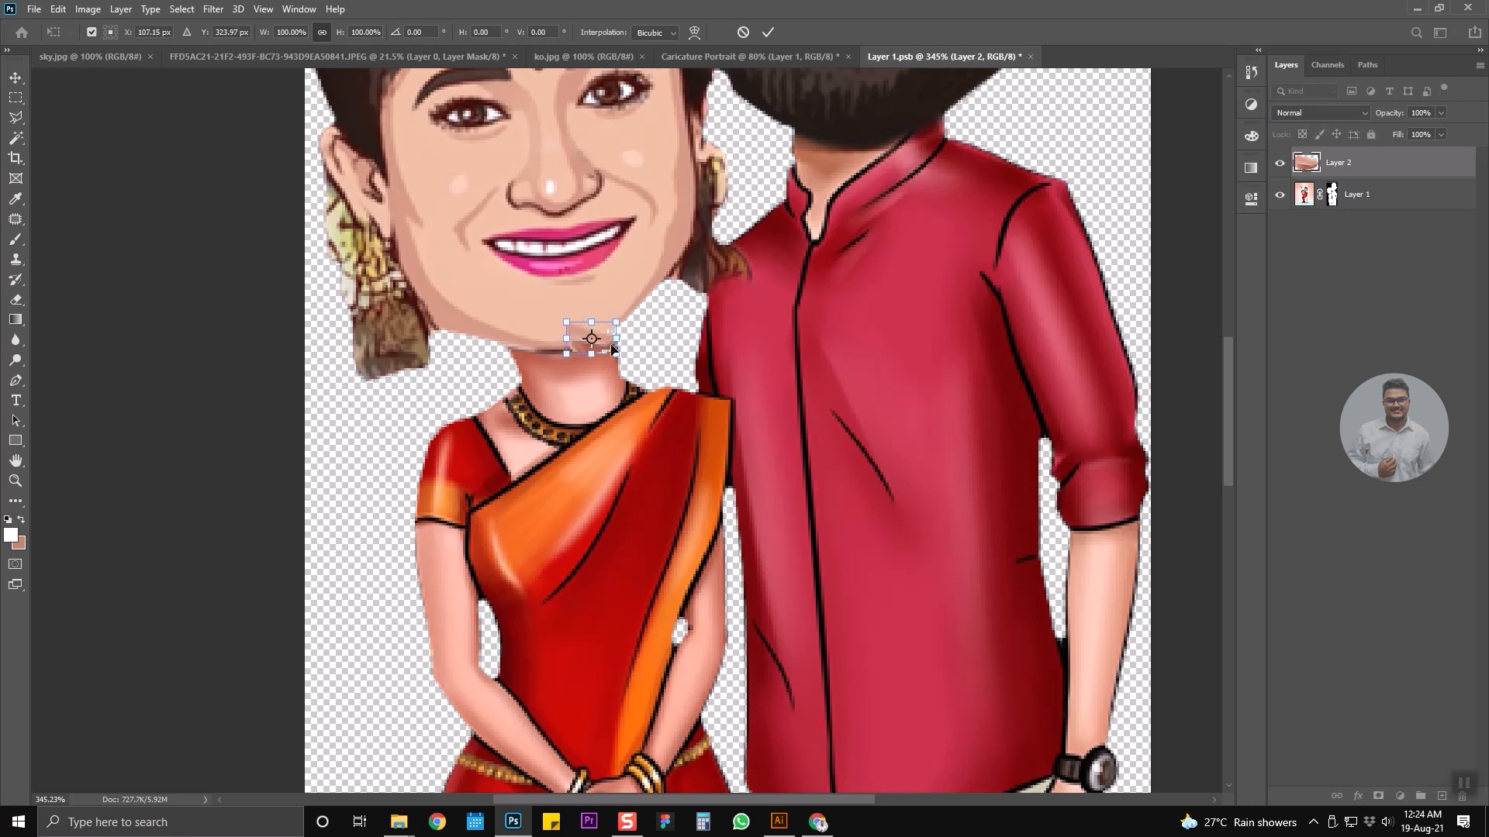
{"action": "right_click", "coordinate": [605, 336]}
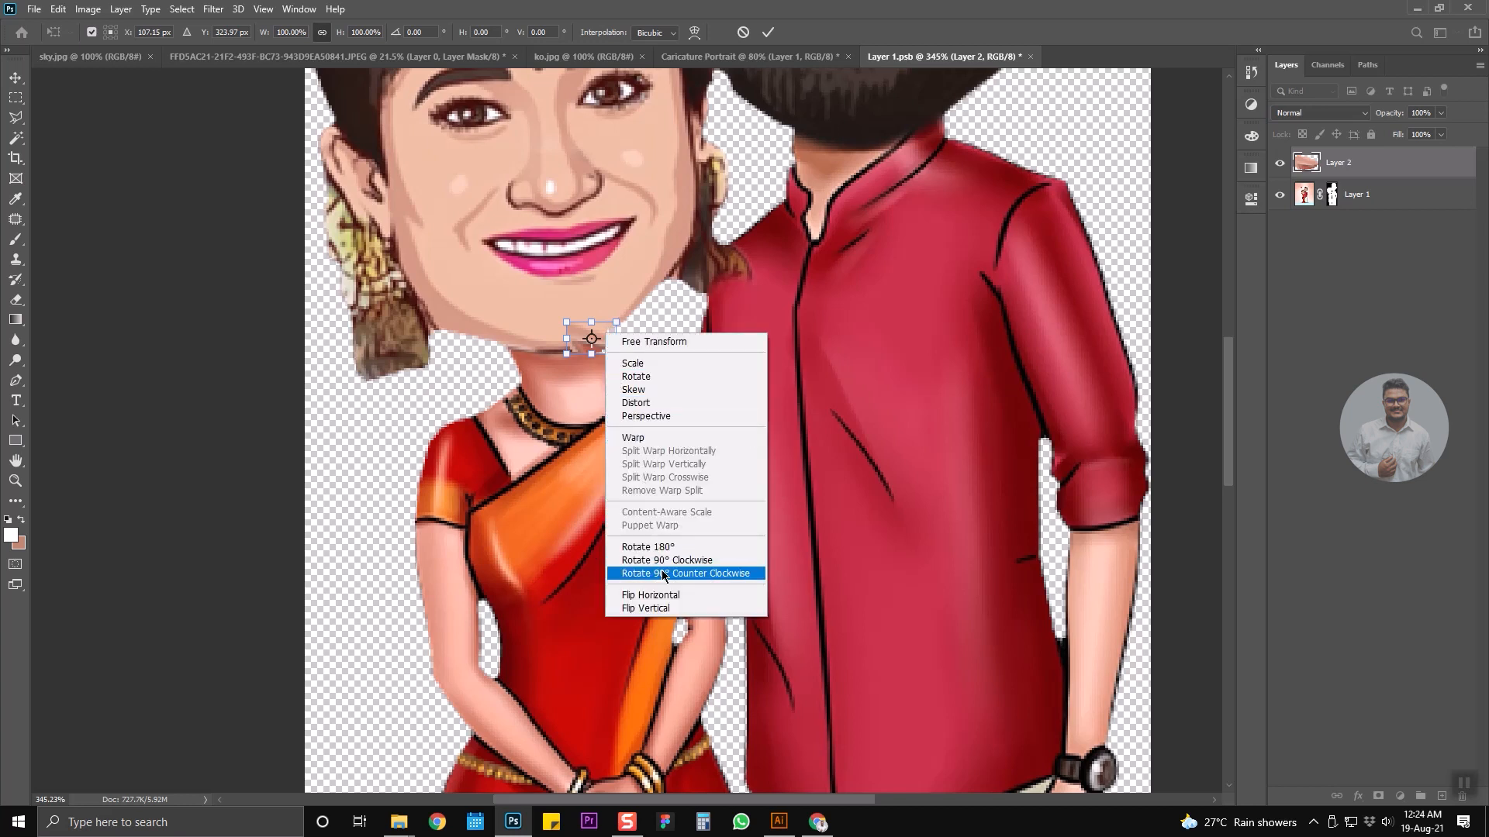
{"action": "left_click", "coordinate": [665, 596]}
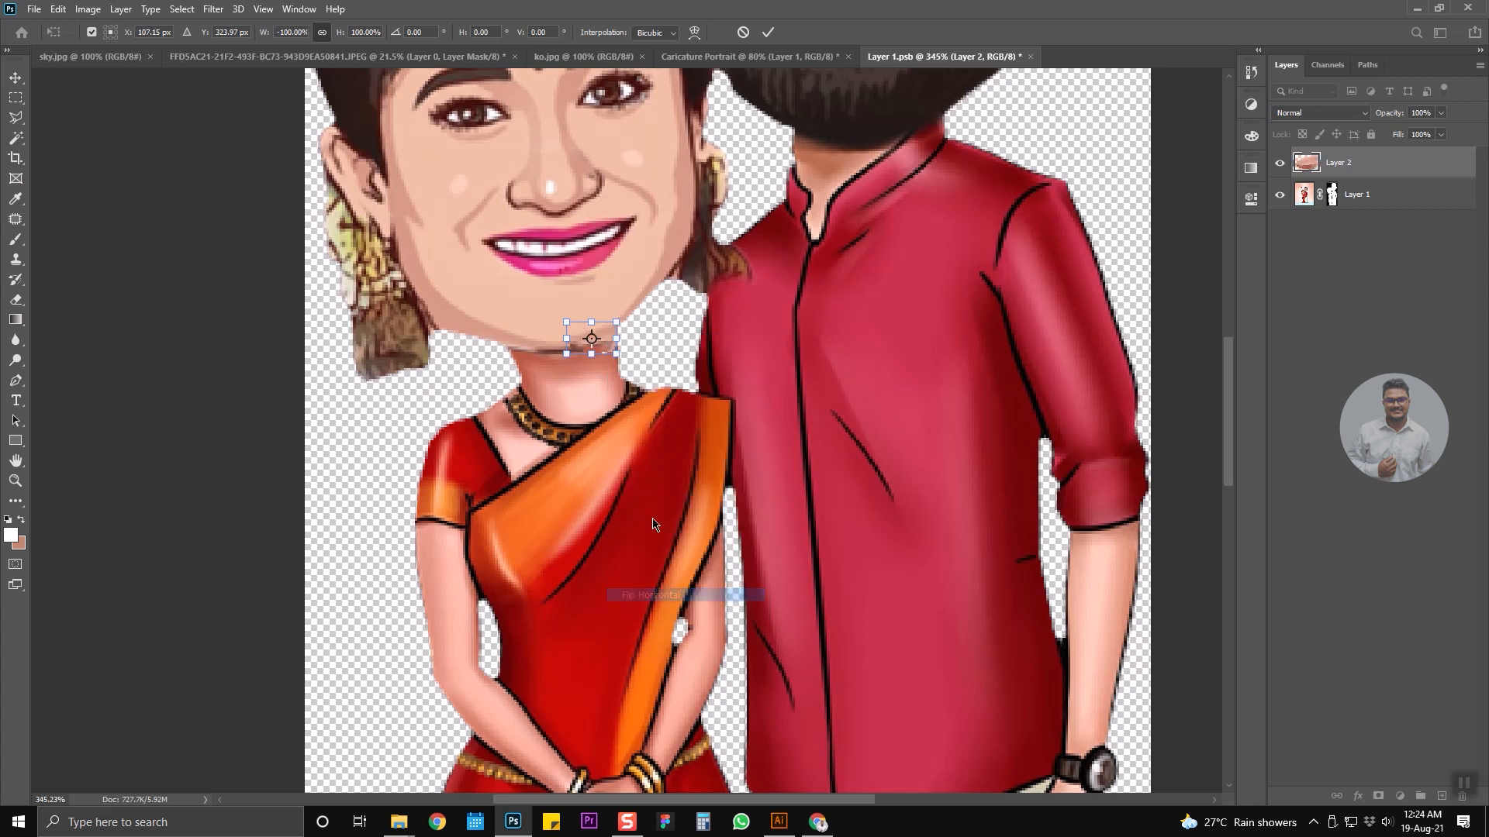
{"action": "left_click_drag", "start_coordinate": [631, 358], "coordinate": [615, 324]}
{"action": "key", "text": "Return"}
{"action": "left_click", "coordinate": [617, 340]}
{"action": "key", "text": "Return"}
{"action": "key", "text": "v"}
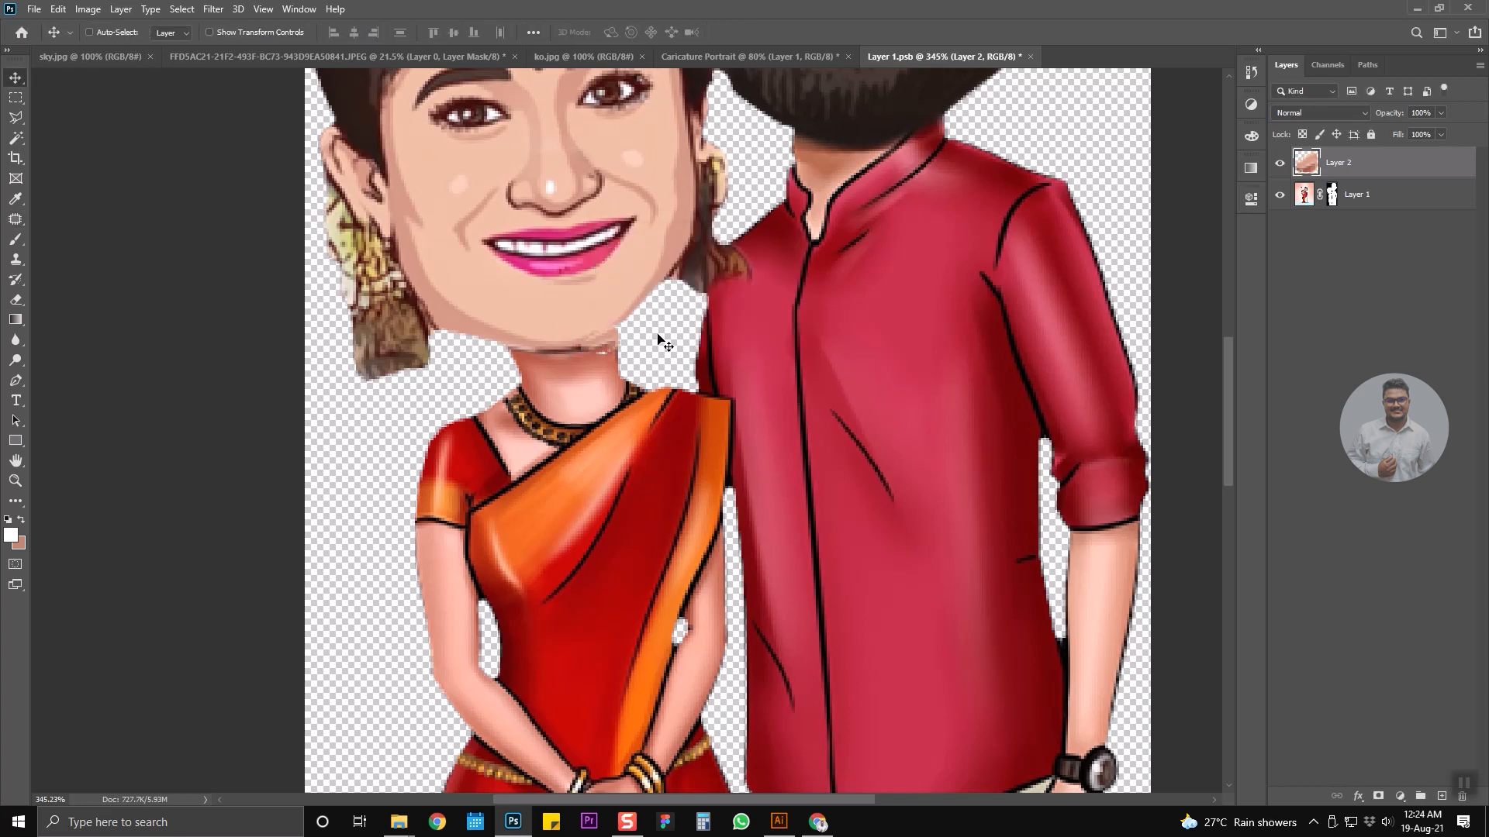
Paint over the remaining gap under the woman's chin with a small brush in the sampled neck skin tone.
{"action": "scroll", "coordinate": [617, 358], "scroll_direction": "up", "scroll_amount": 3}
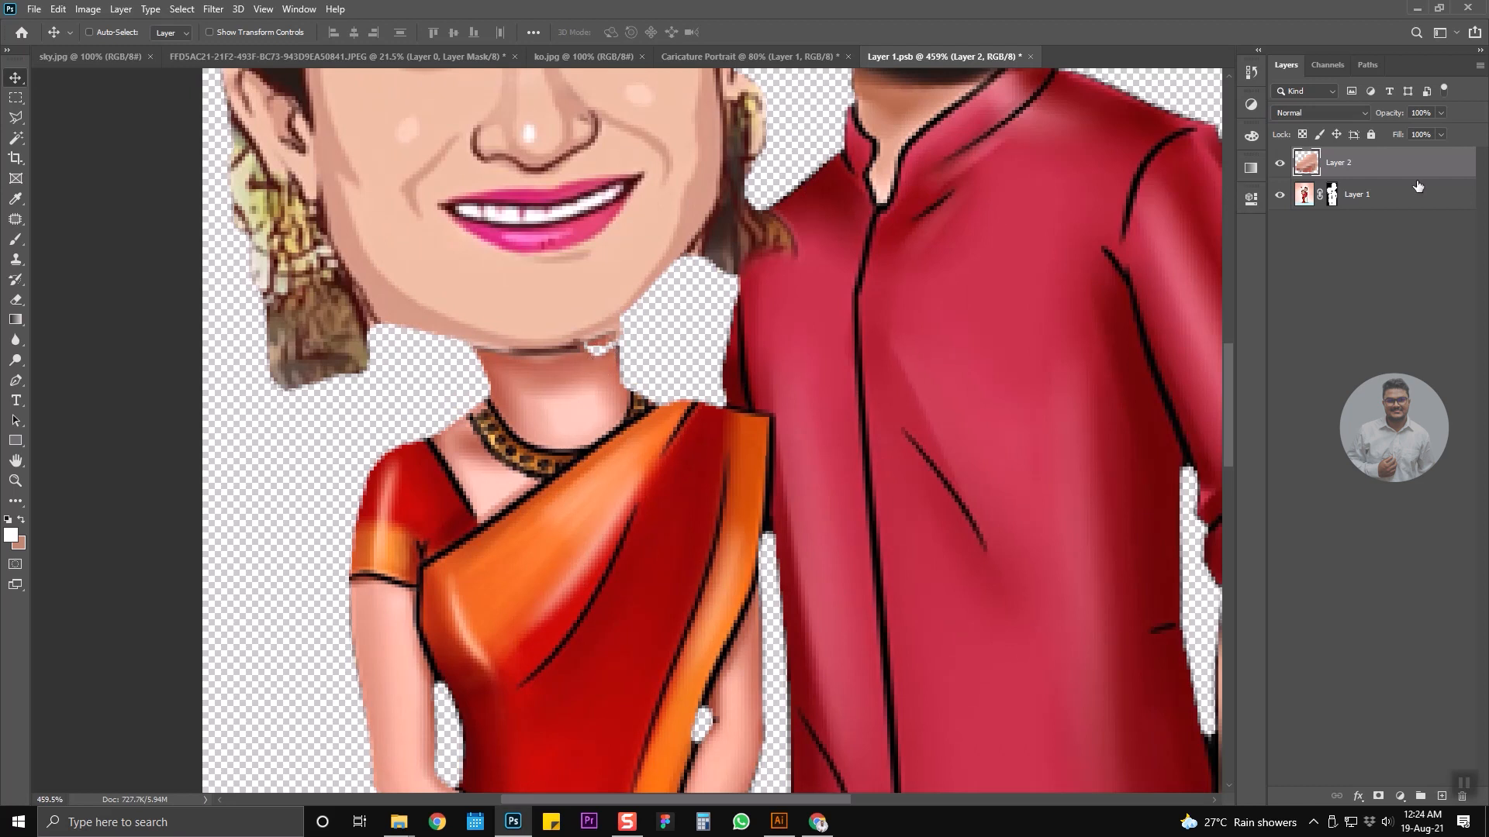
{"action": "key", "text": "b"}
{"action": "key", "text": "bracketleft"}
{"action": "key", "text": "bracketleft"}
{"action": "key", "text": "bracketleft"}
{"action": "key", "text": "bracketleft"}
{"action": "key", "text": "bracketleft"}
{"action": "key", "text": "bracketleft"}
{"action": "left_click", "coordinate": [589, 366], "text": "alt"}
{"action": "left_click_drag", "start_coordinate": [593, 350], "coordinate": [609, 342]}
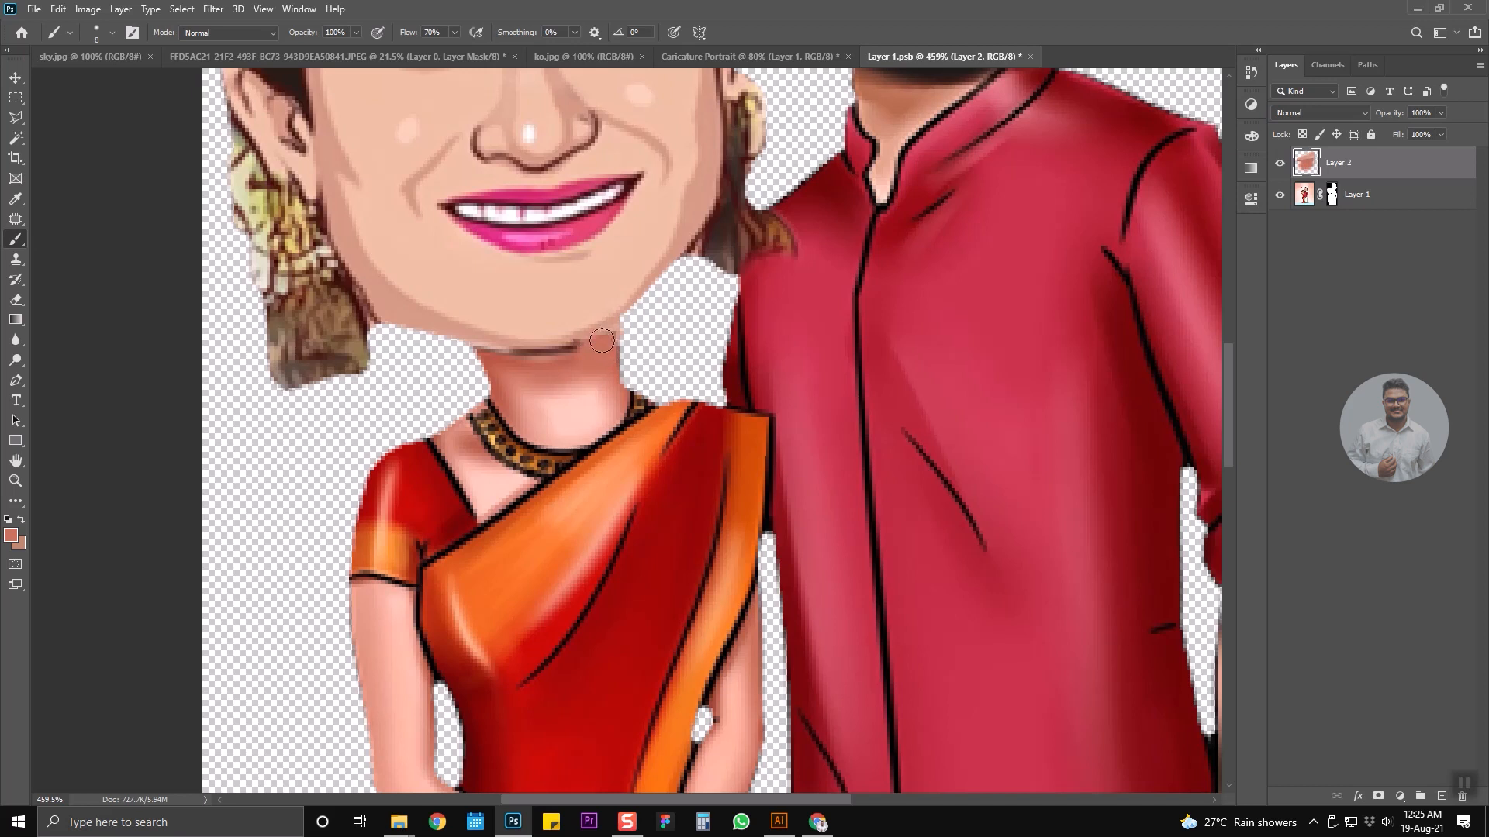
{"action": "scroll", "coordinate": [589, 372], "scroll_direction": "down", "scroll_amount": 5}
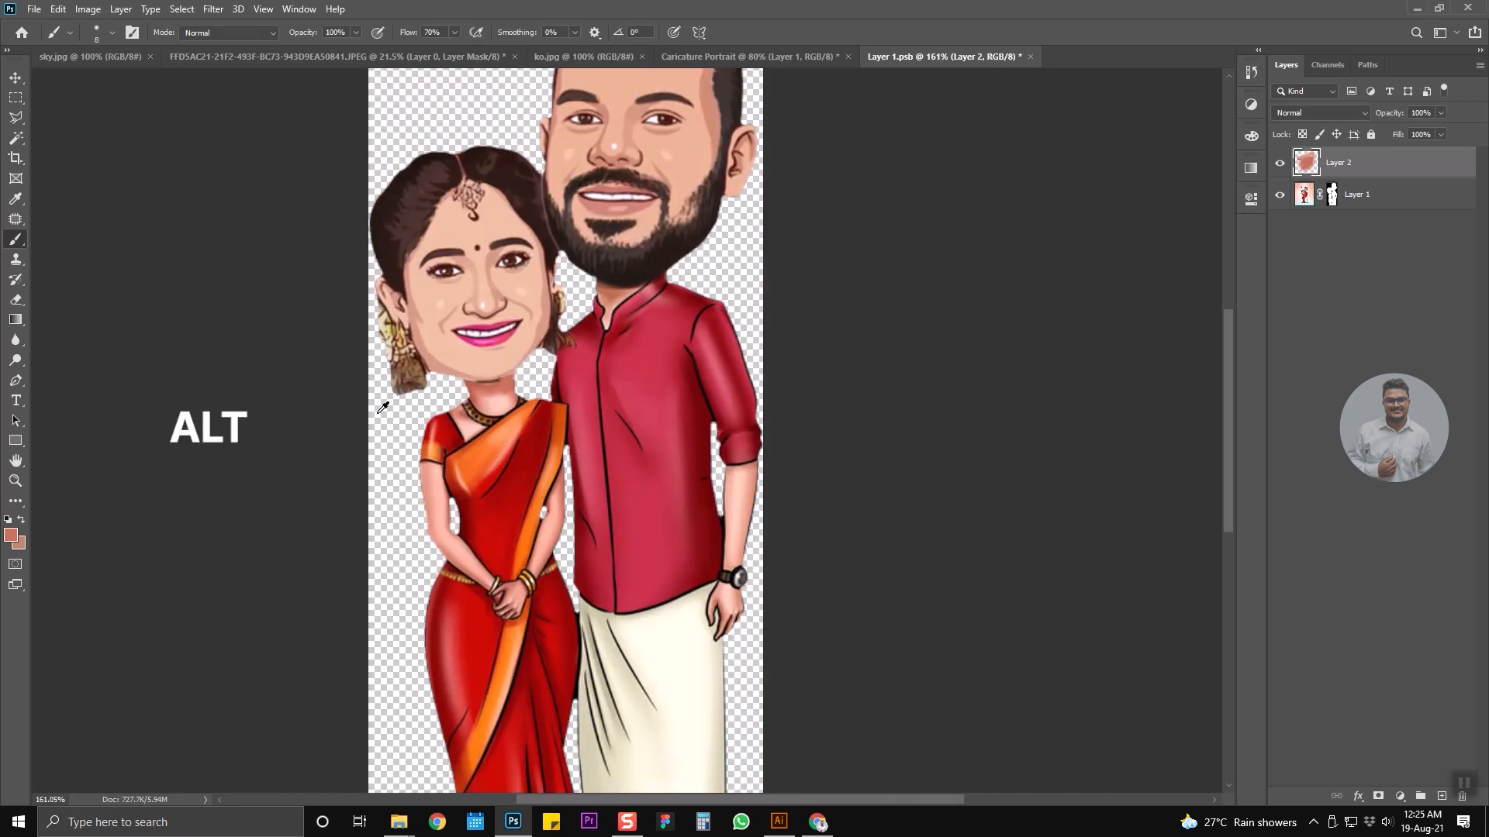
{"action": "scroll", "coordinate": [440, 417], "scroll_direction": "up", "scroll_amount": 3}
{"action": "left_click", "coordinate": [579, 332], "text": "alt"}
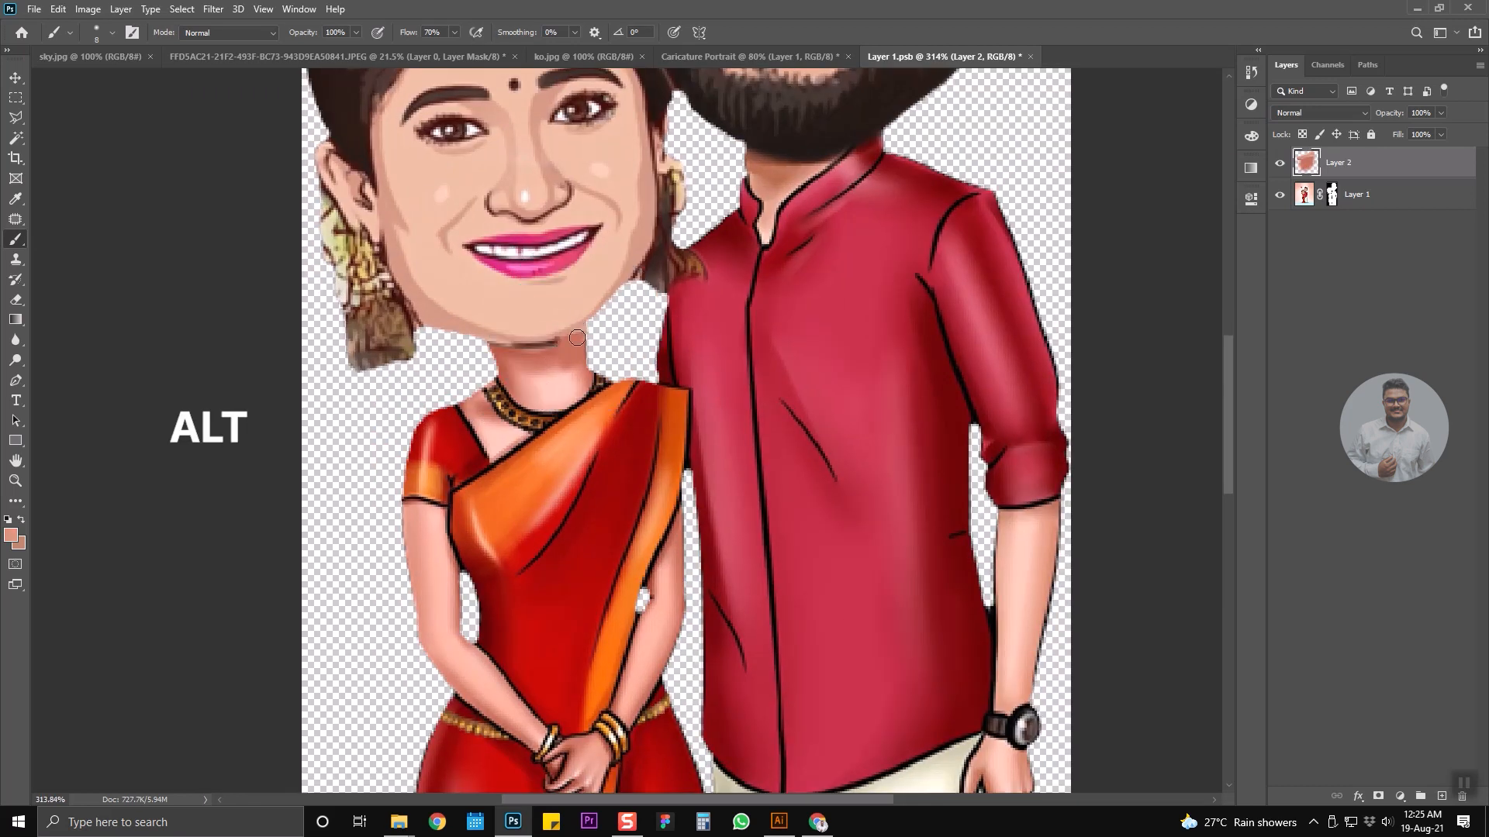
{"action": "left_click", "coordinate": [572, 335]}
{"action": "scroll", "coordinate": [574, 341], "scroll_direction": "down", "scroll_amount": 4}
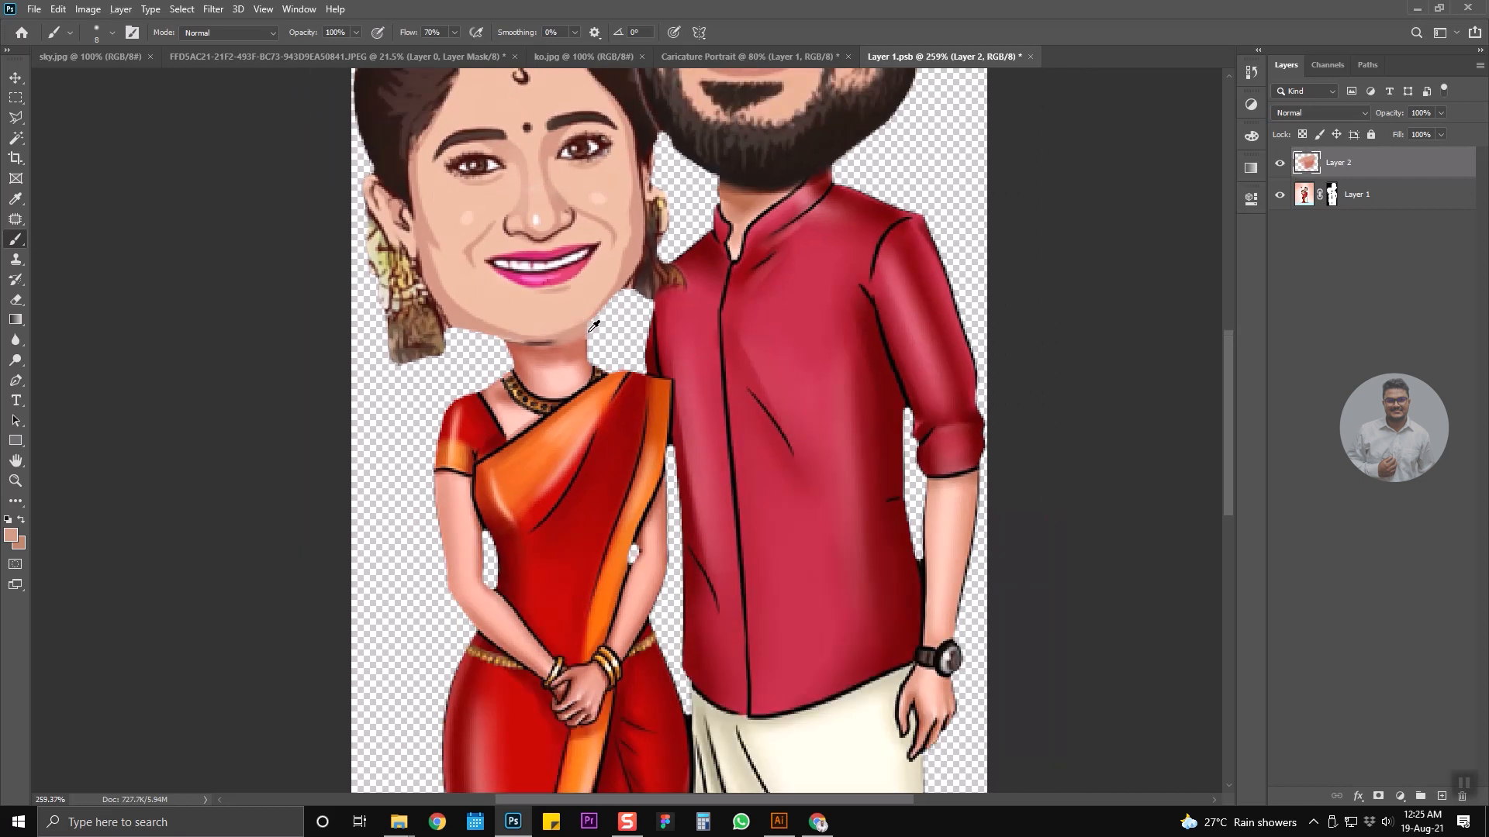
{"action": "scroll", "coordinate": [573, 355], "scroll_direction": "up", "scroll_amount": 3}
{"action": "scroll", "coordinate": [587, 313], "scroll_direction": "up", "scroll_amount": 4}
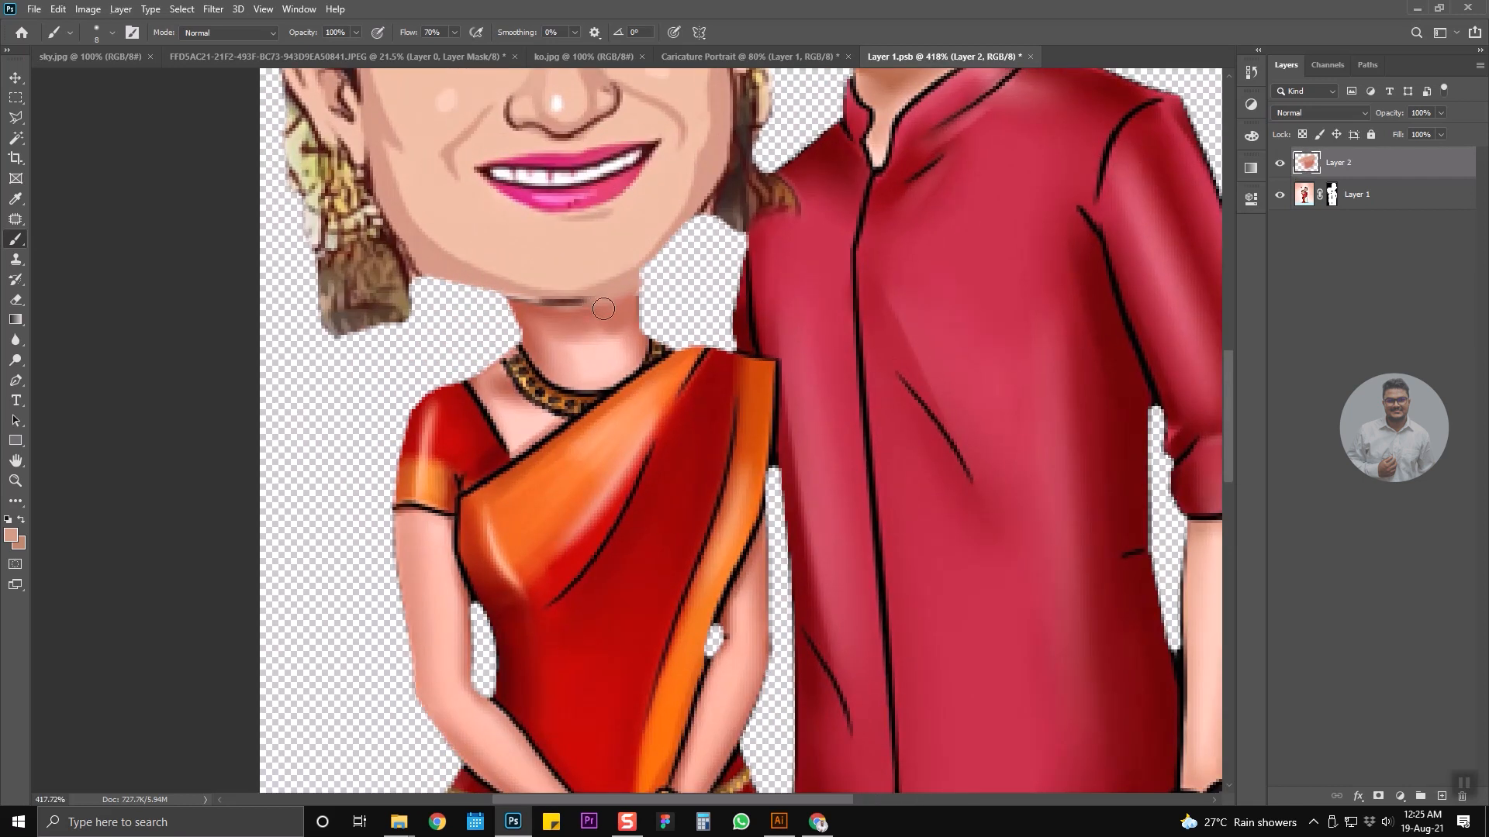
{"action": "key", "text": "ctrl+z"}
Save the retouched smart object contents and close them to return to the Caricature Portrait document.
{"action": "scroll", "coordinate": [626, 290], "scroll_direction": "down", "scroll_amount": 5}
{"action": "scroll", "coordinate": [630, 283], "scroll_direction": "up", "scroll_amount": 2}
{"action": "scroll", "coordinate": [631, 283], "scroll_direction": "down", "scroll_amount": 6}
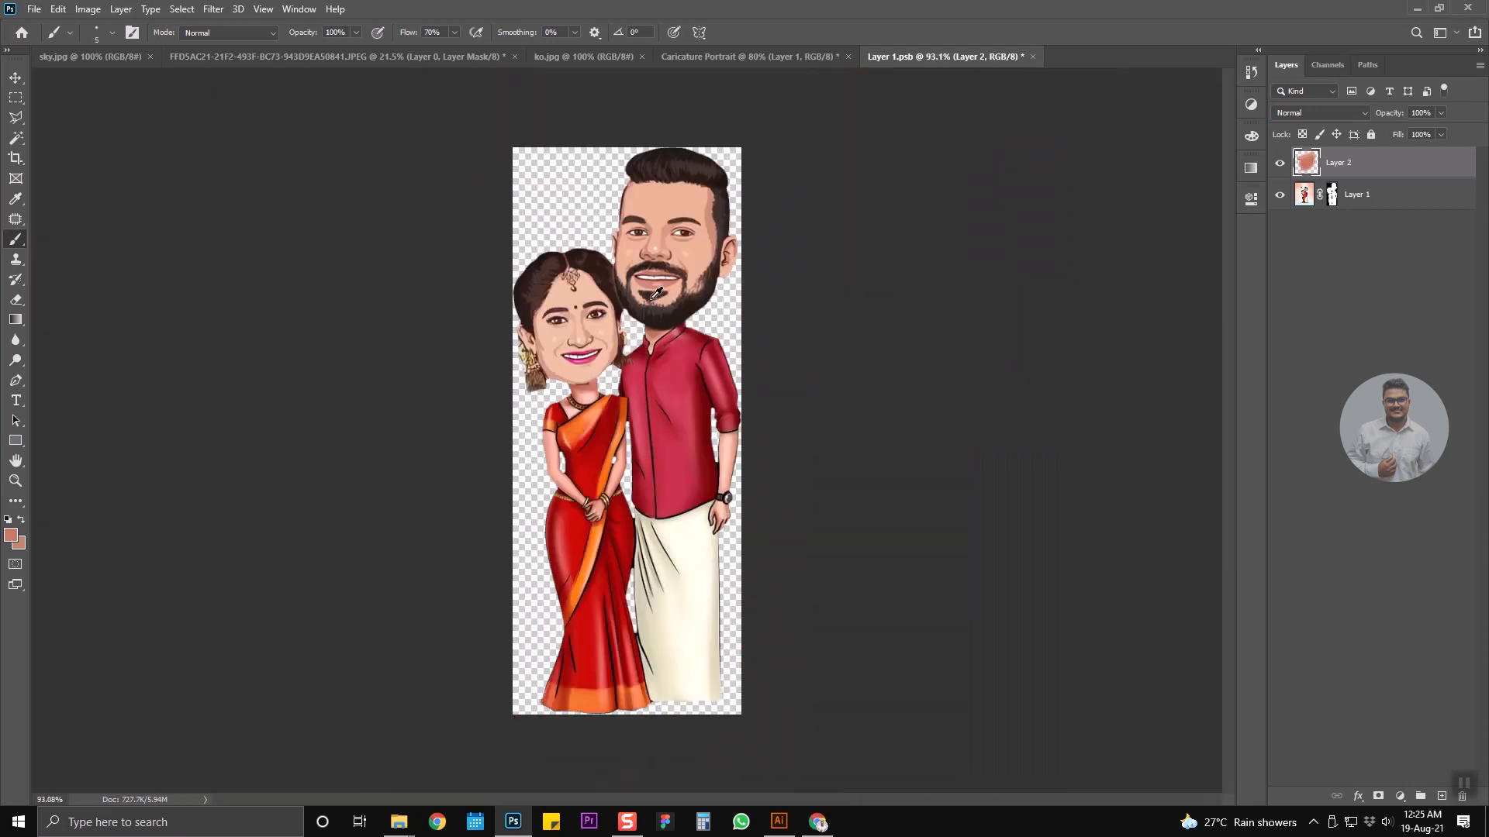
{"action": "key", "text": "ctrl+s"}
{"action": "key", "text": "ctrl+w"}
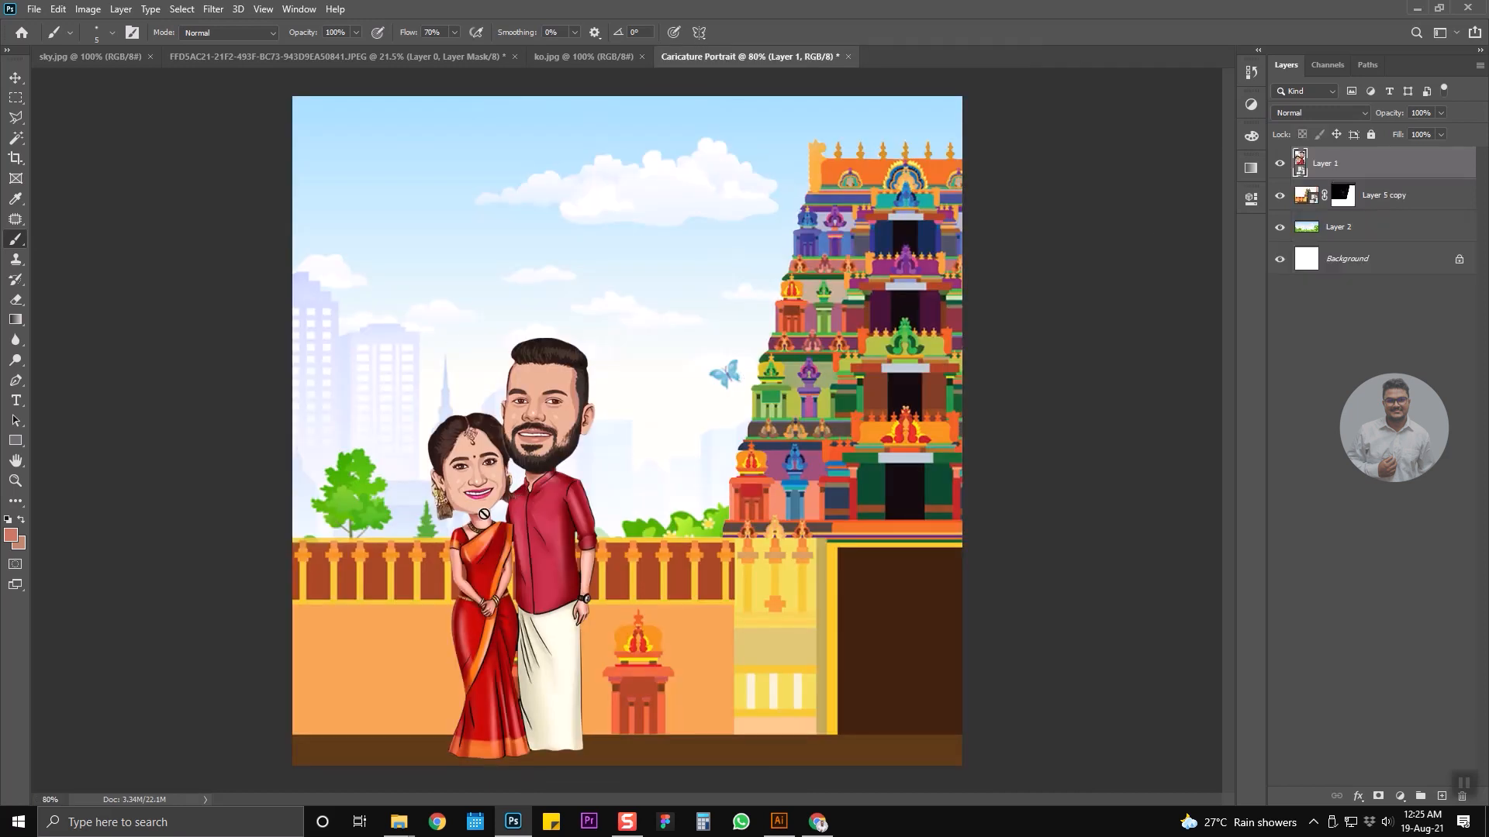
Review the full composition of the couple, temple and sky.
{"action": "key", "text": "v"}
{"action": "scroll", "coordinate": [702, 415], "scroll_direction": "down", "scroll_amount": 2}
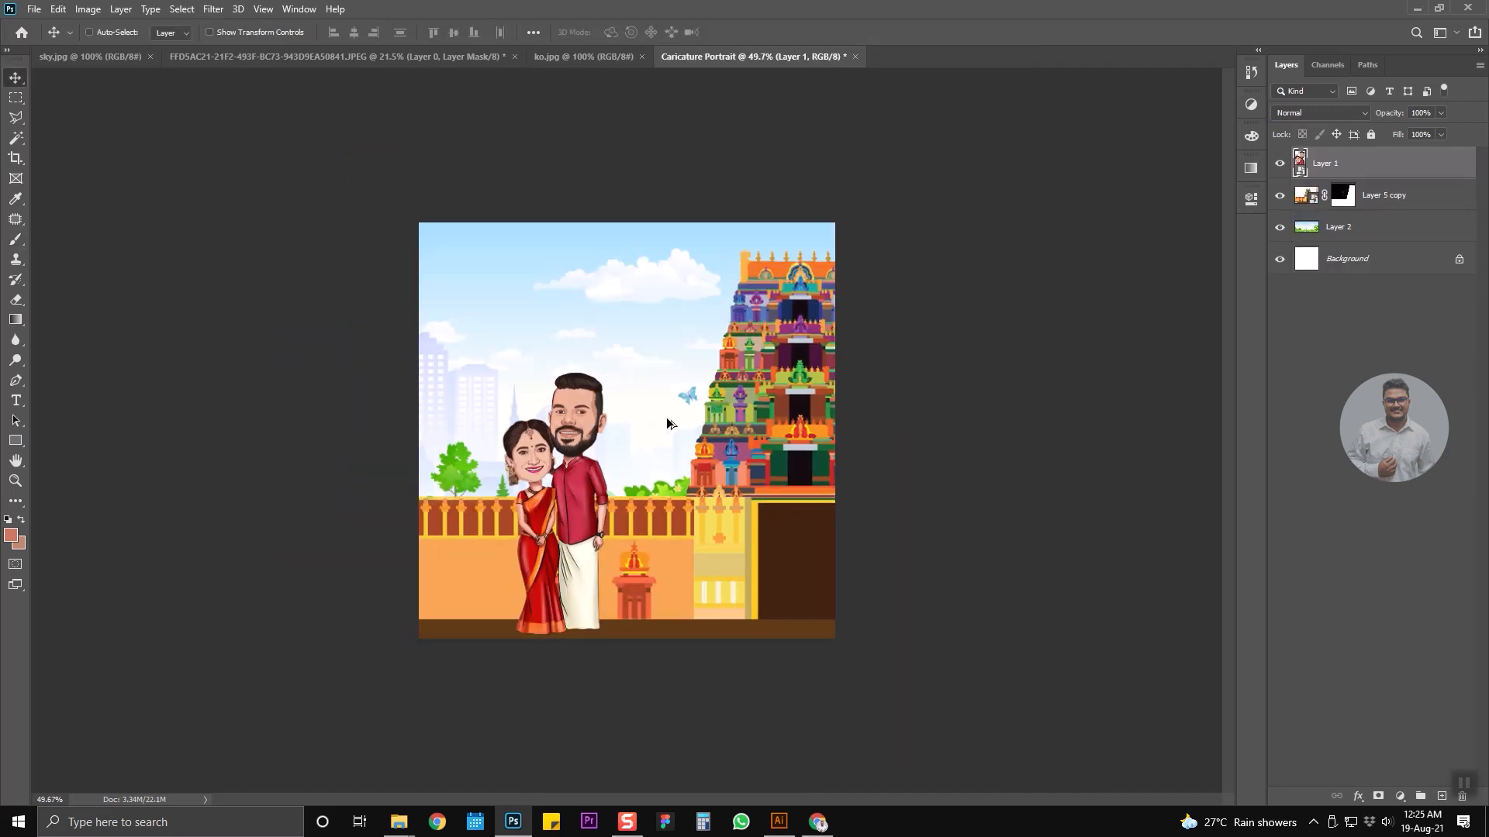
{"action": "scroll", "coordinate": [500, 469], "scroll_direction": "up", "scroll_amount": 3}
{"action": "scroll", "coordinate": [500, 470], "scroll_direction": "down", "scroll_amount": 2}
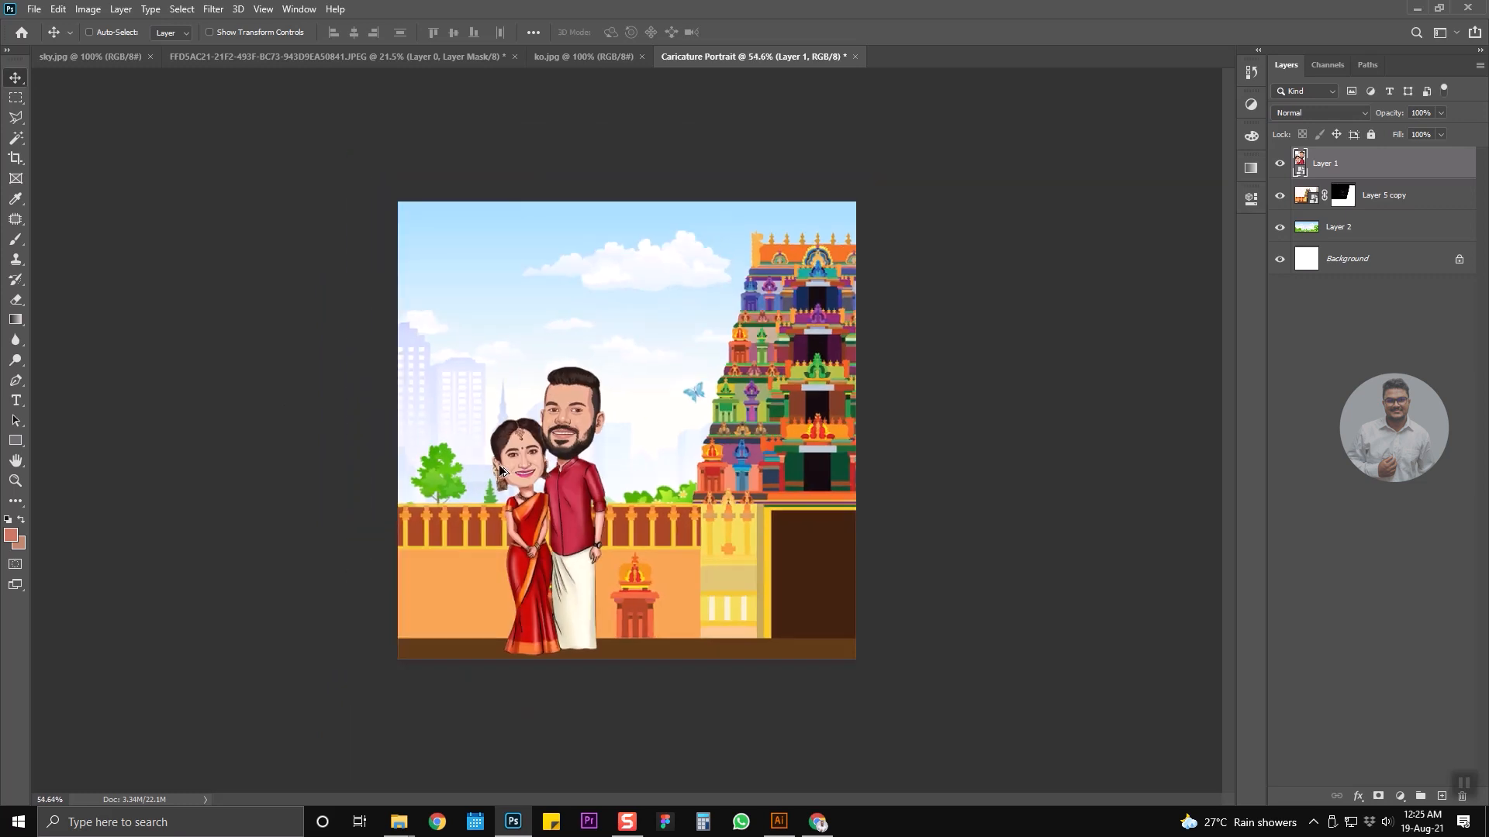
{"action": "scroll", "coordinate": [500, 469], "scroll_direction": "down", "scroll_amount": 3}
{"action": "scroll", "coordinate": [502, 470], "scroll_direction": "up", "scroll_amount": 3}
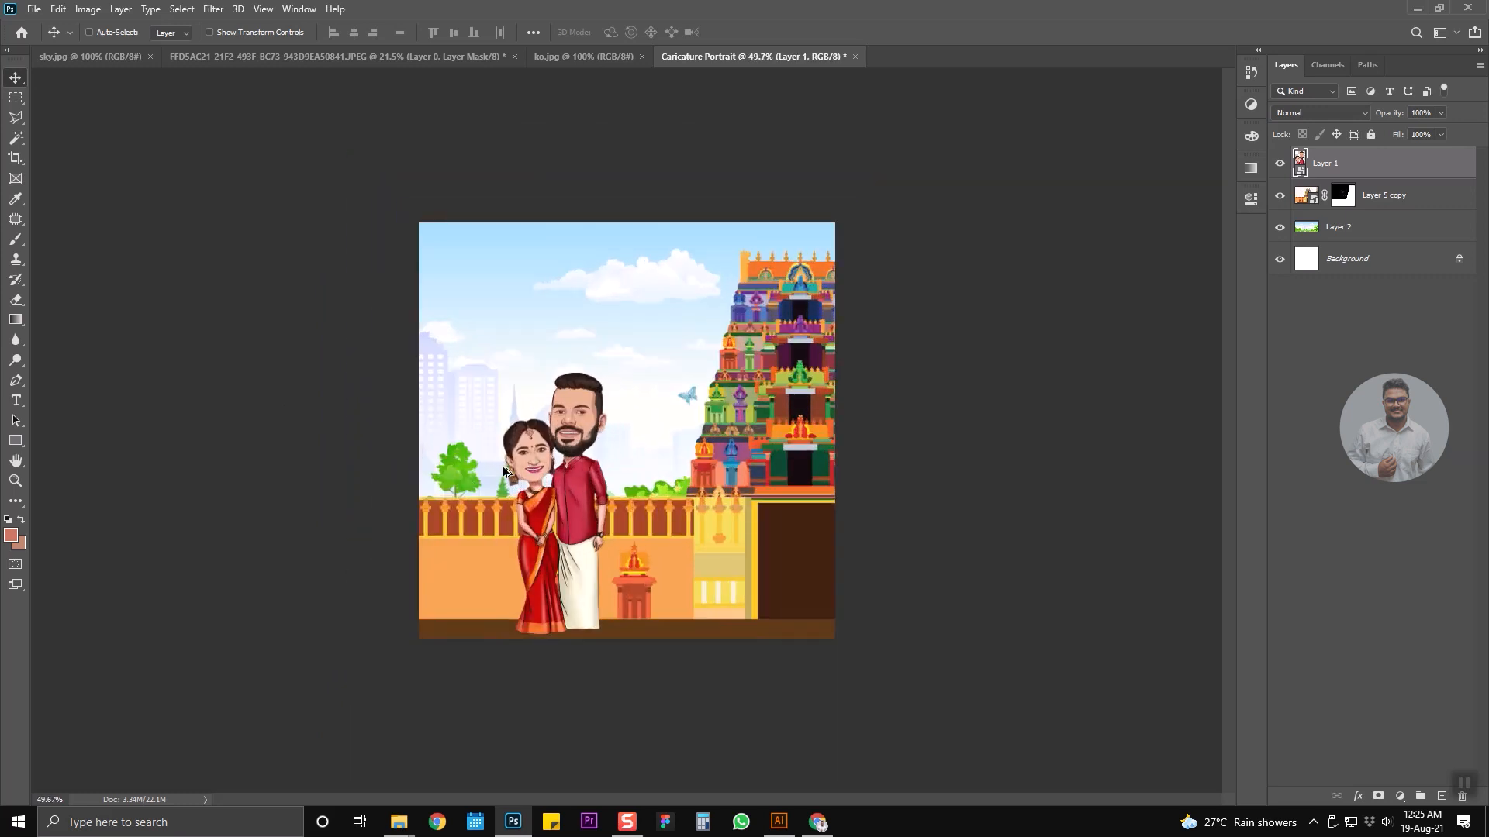
{"action": "scroll", "coordinate": [504, 466], "scroll_direction": "down", "scroll_amount": 2}
{"action": "scroll", "coordinate": [575, 454], "scroll_direction": "up", "scroll_amount": 2}
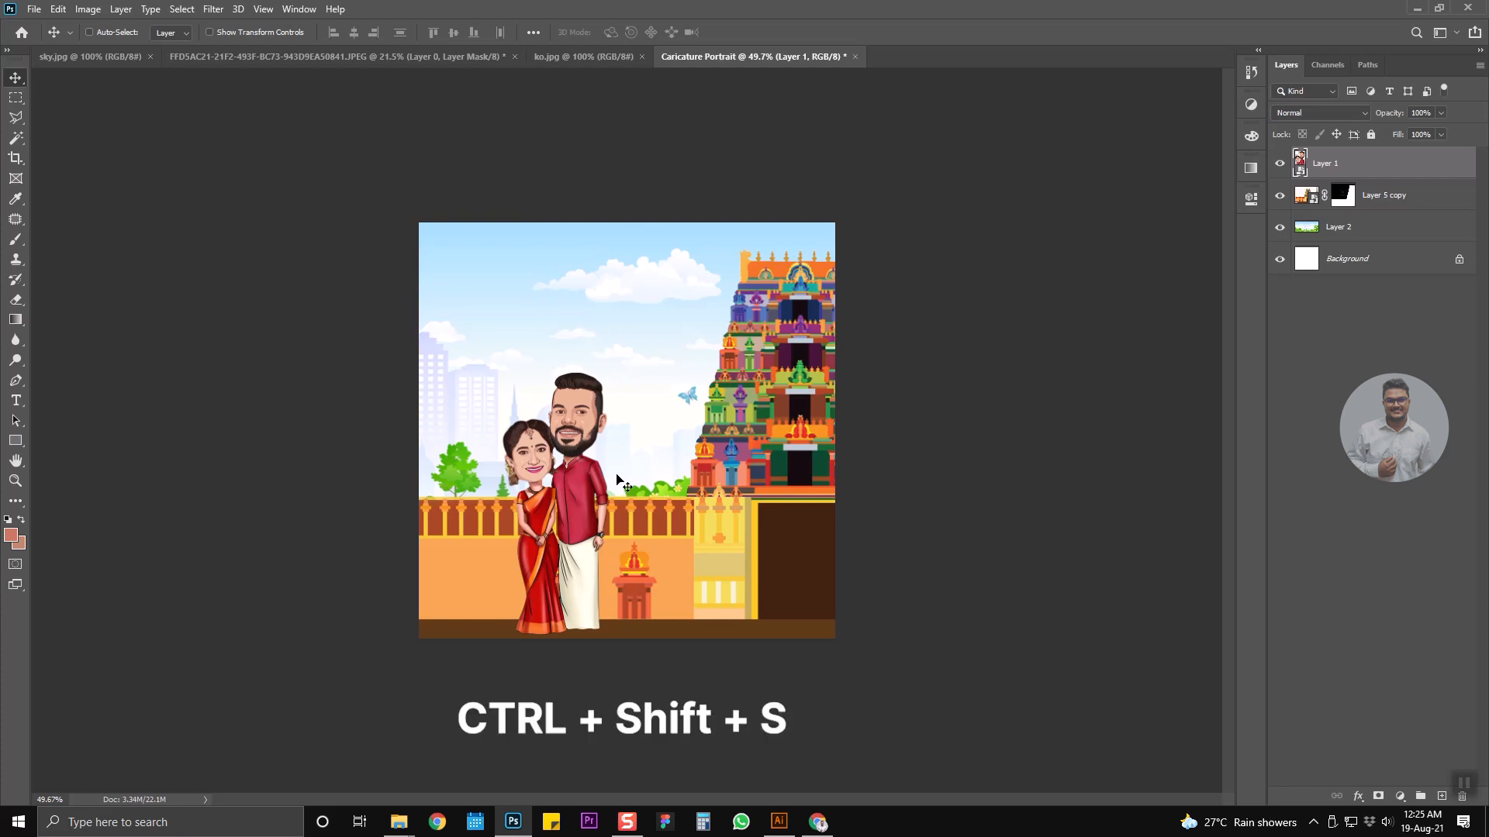
Save the artwork to the Desktop as a PNG named Caricature Portrait, with large file size and interlacing.
{"action": "key", "text": "ctrl+shift+s"}
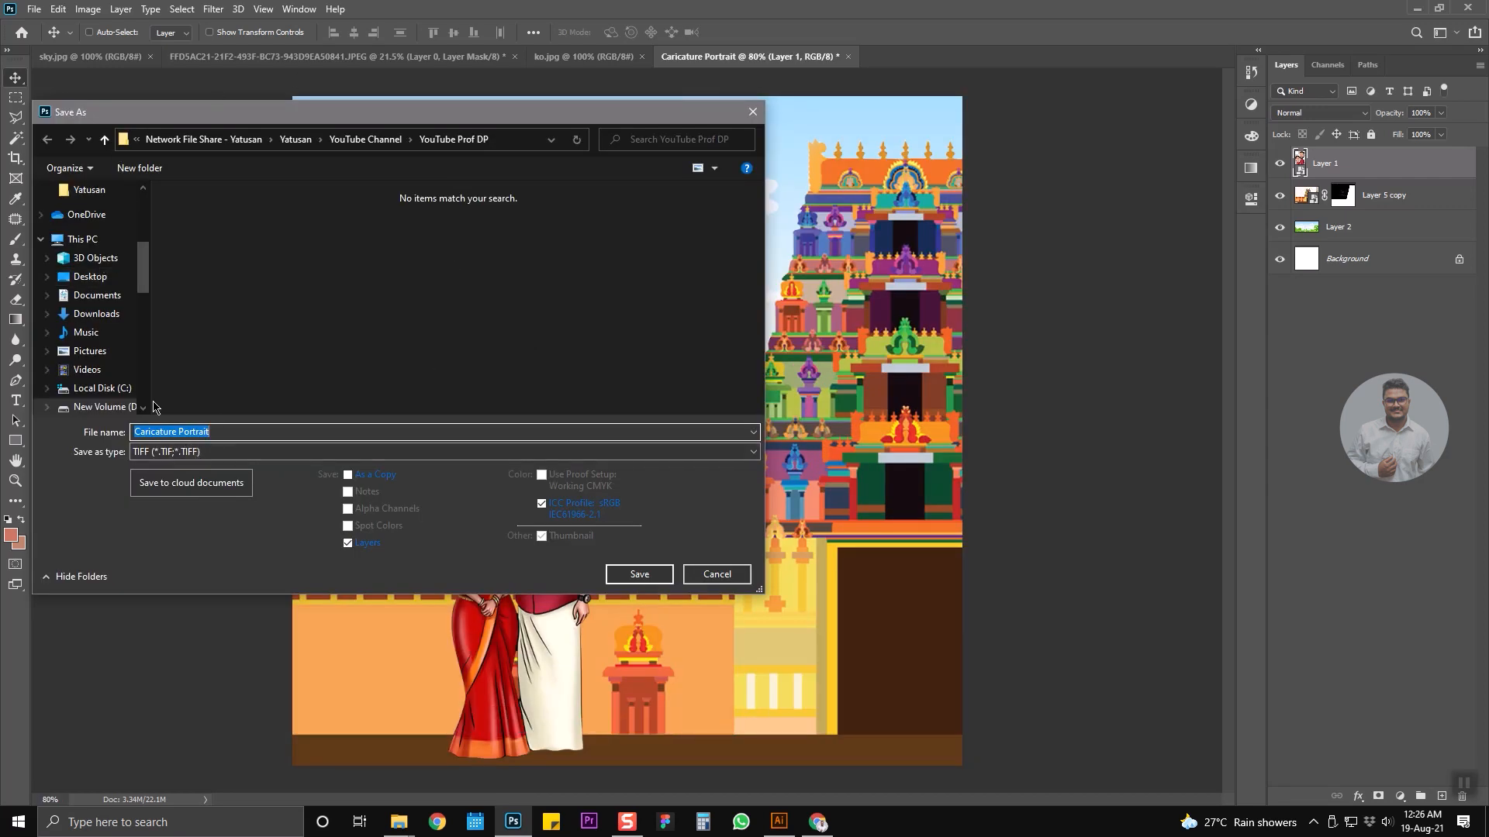
{"action": "left_click_drag", "start_coordinate": [305, 106], "coordinate": [434, 86]}
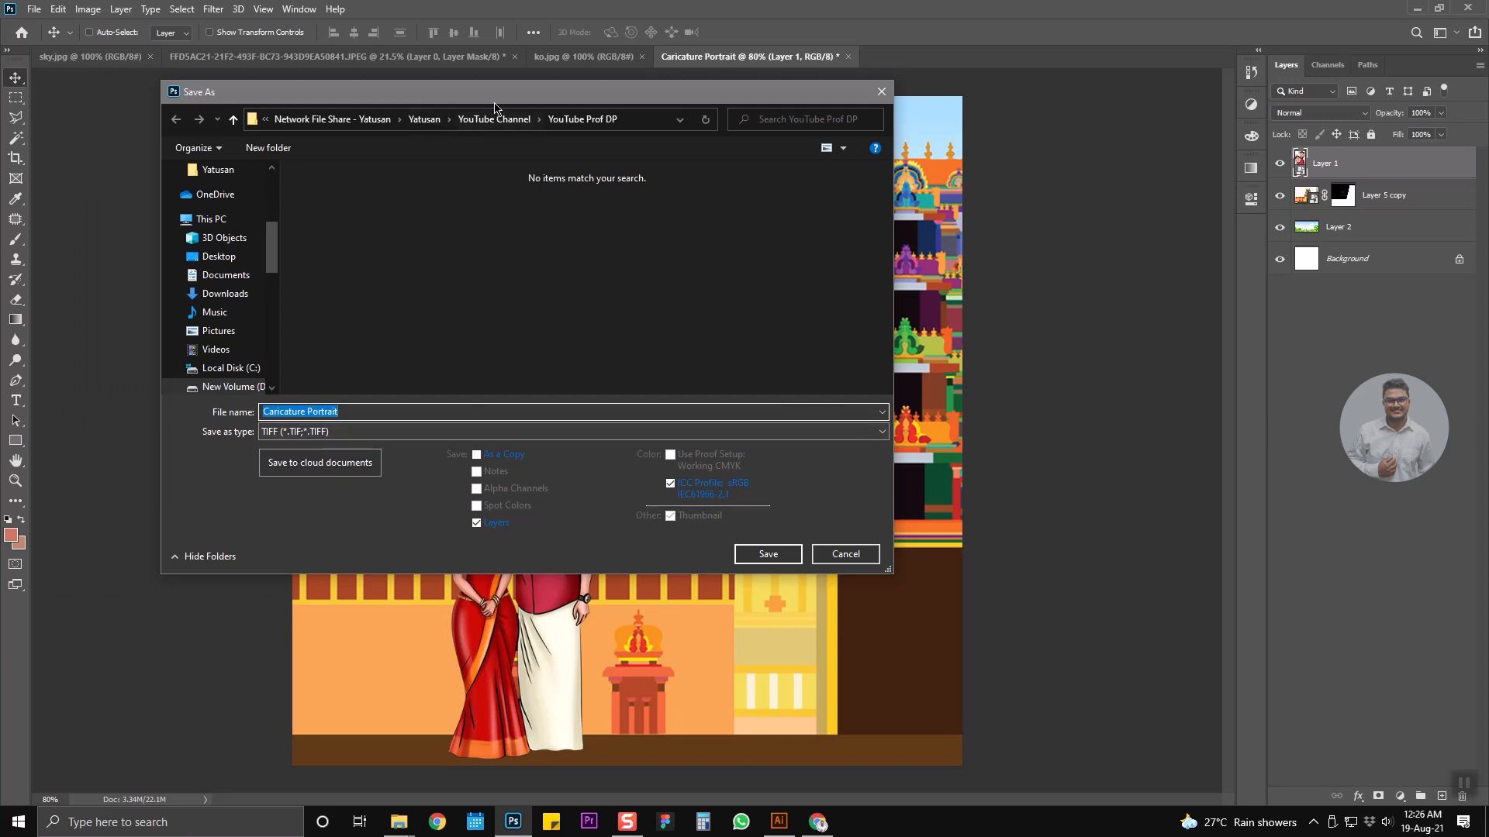
{"action": "left_click", "coordinate": [424, 118]}
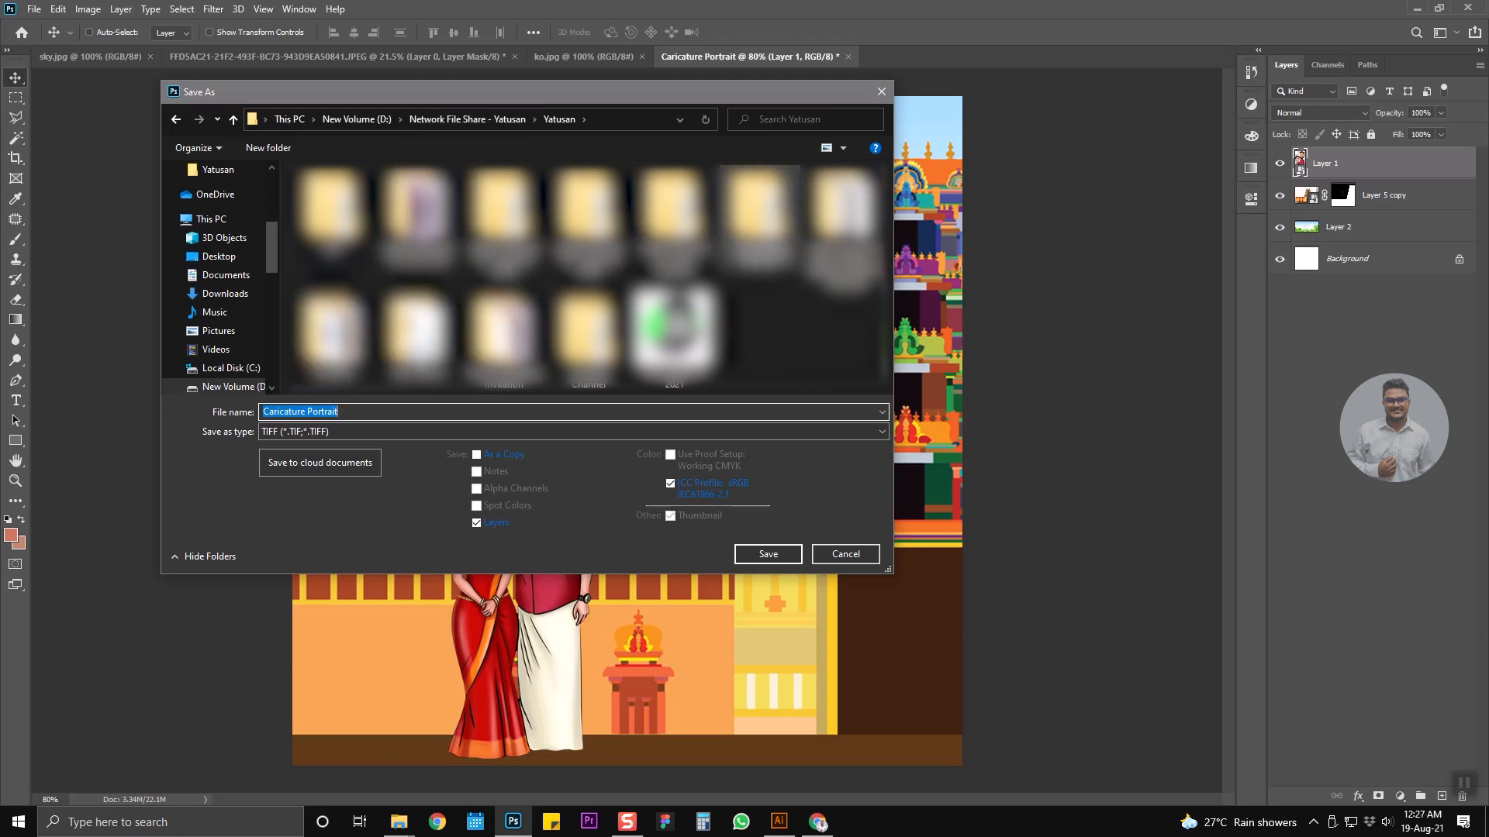
{"action": "left_click", "coordinate": [218, 256]}
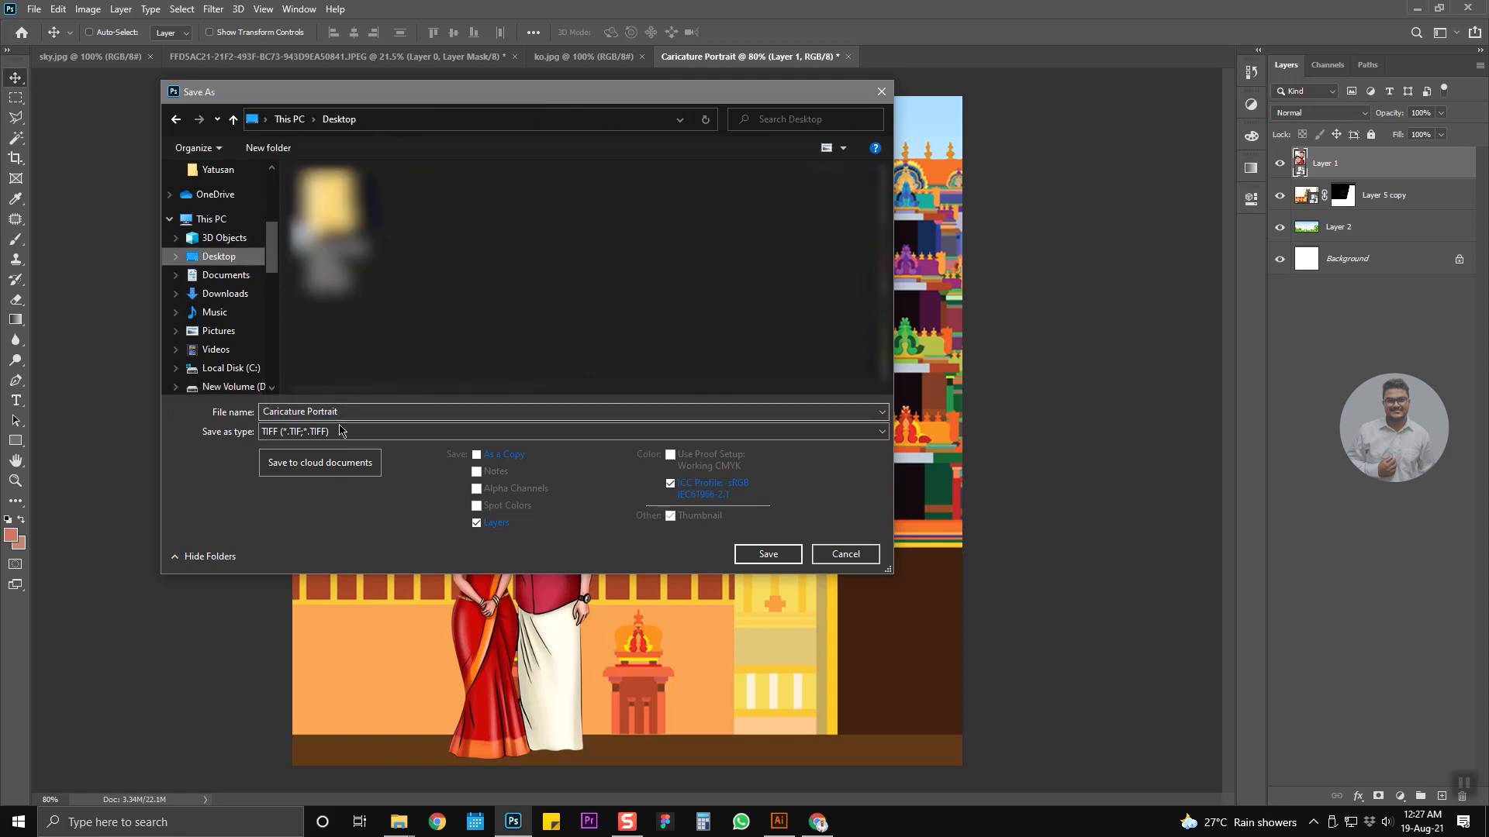
{"action": "left_click", "coordinate": [767, 554]}
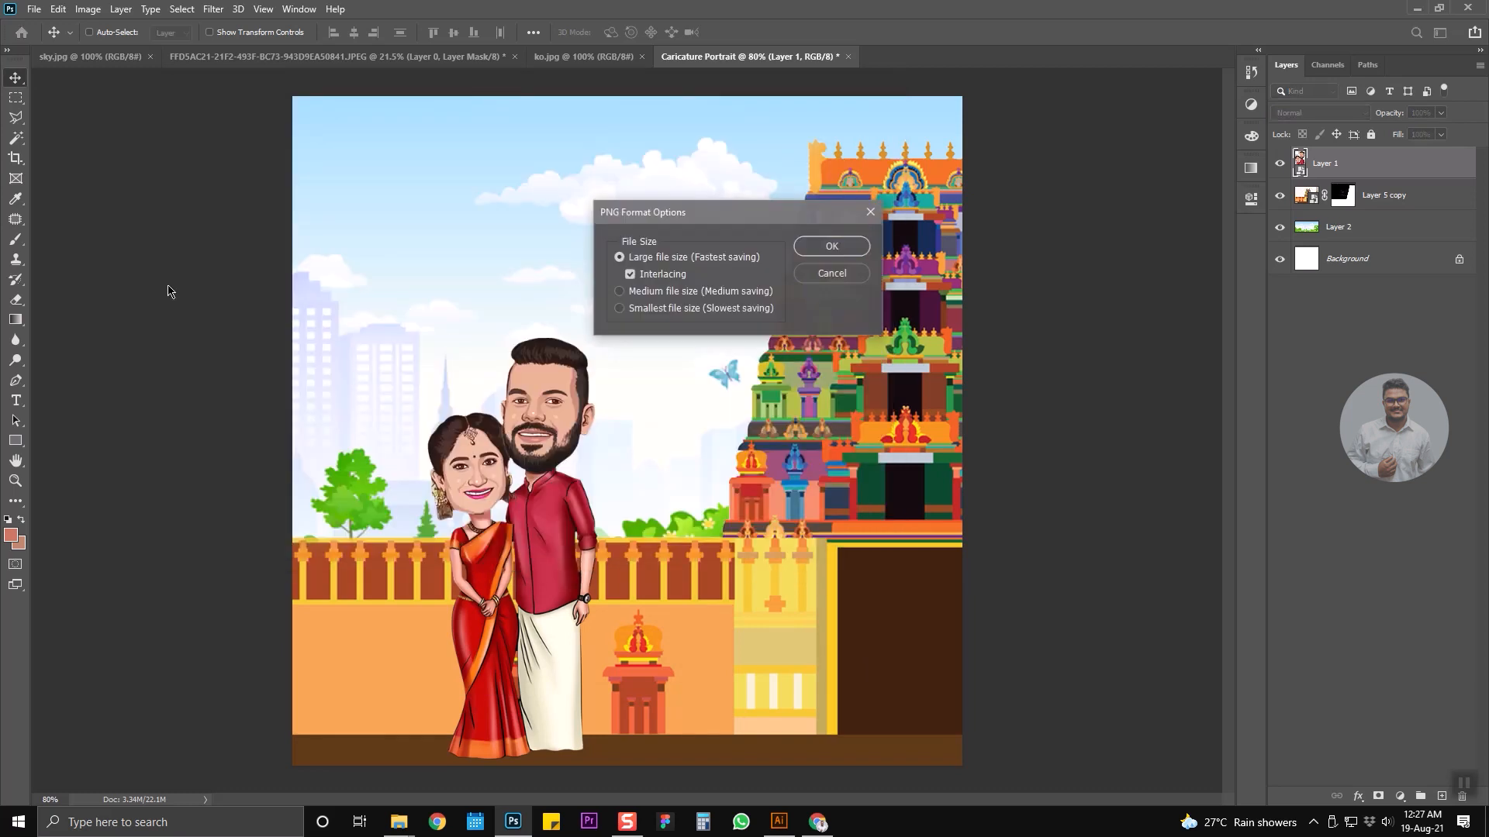
{"action": "left_click", "coordinate": [807, 253]}
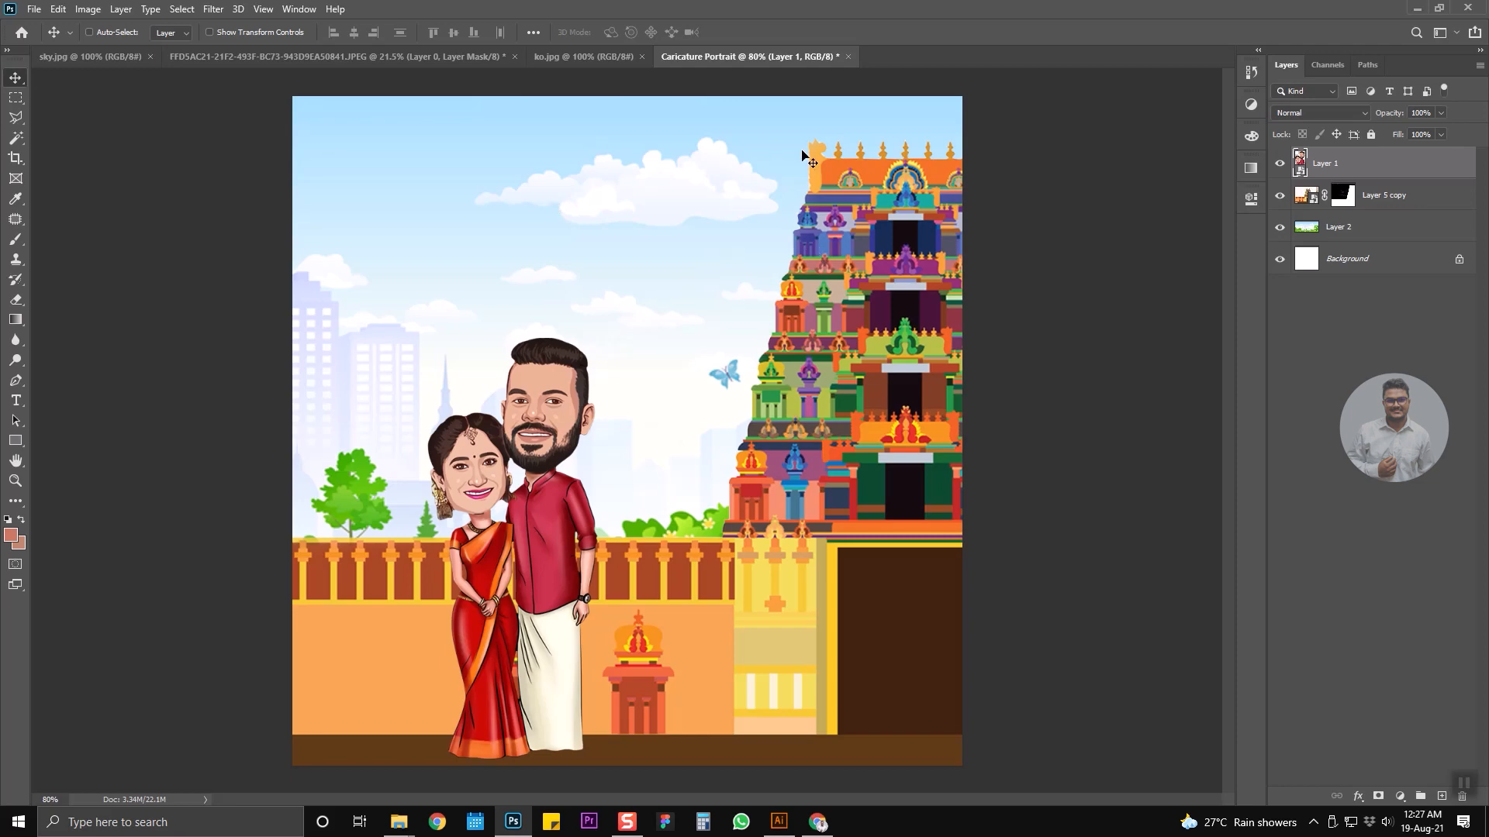